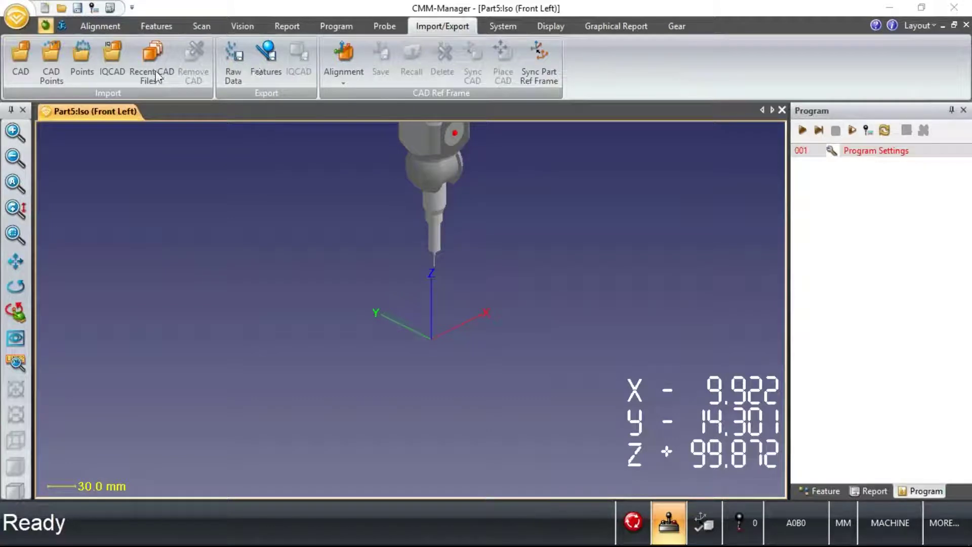
# Load IQ_Demo_block_in_car.iqcad from the recent CAD files list and bring up the Alignment tools.
pyautogui.click(153, 76)
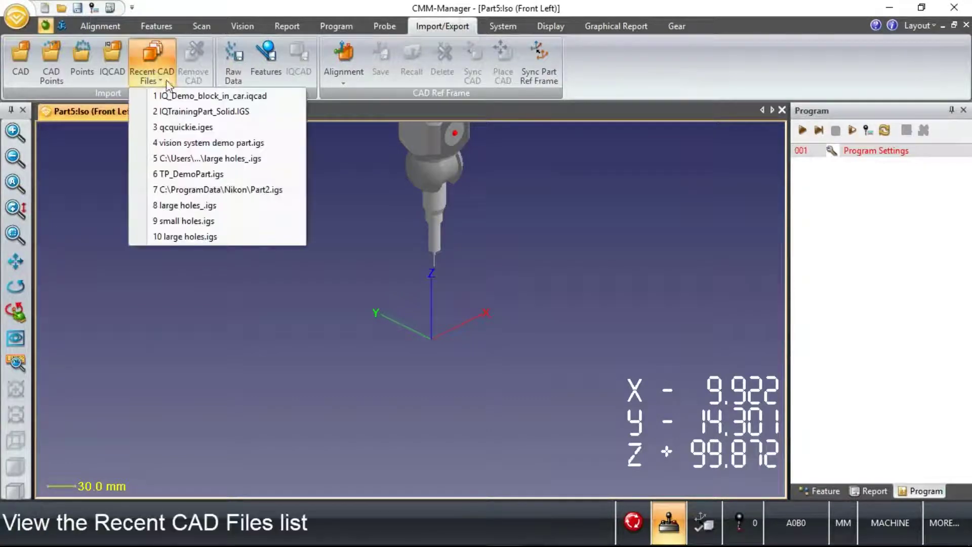
pyautogui.click(213, 96)
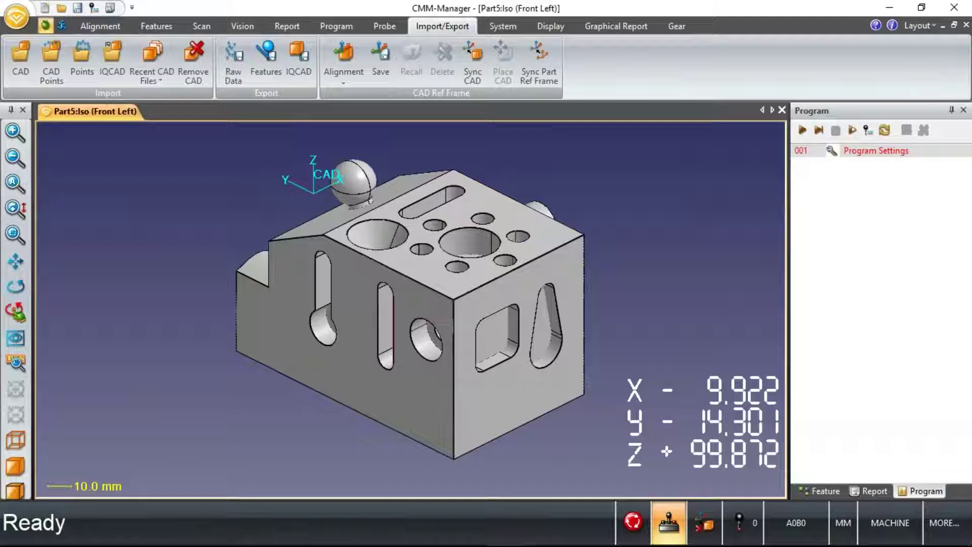
pyautogui.click(100, 26)
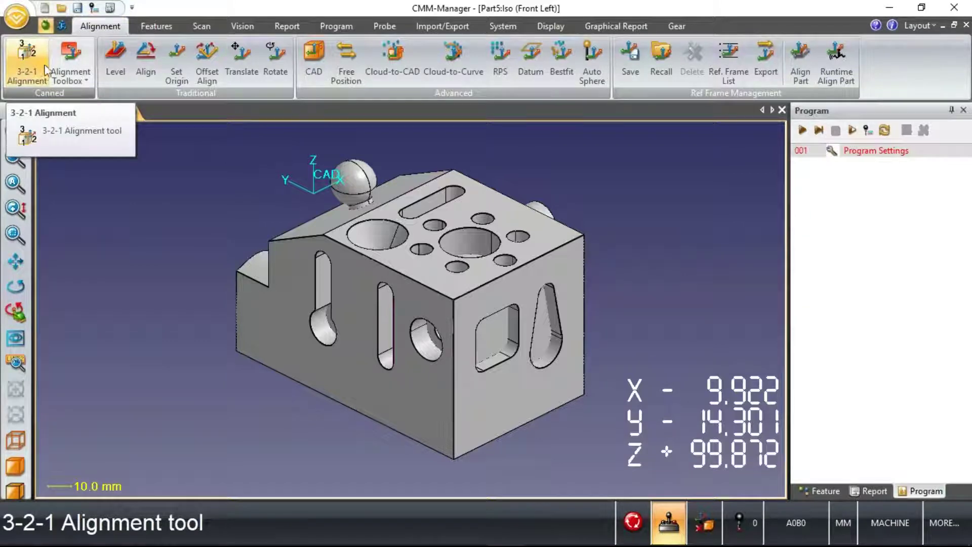
# Review the canned Alignment Toolbox methods, then start a CAD Alignment from the Advanced group.
pyautogui.click(70, 68)
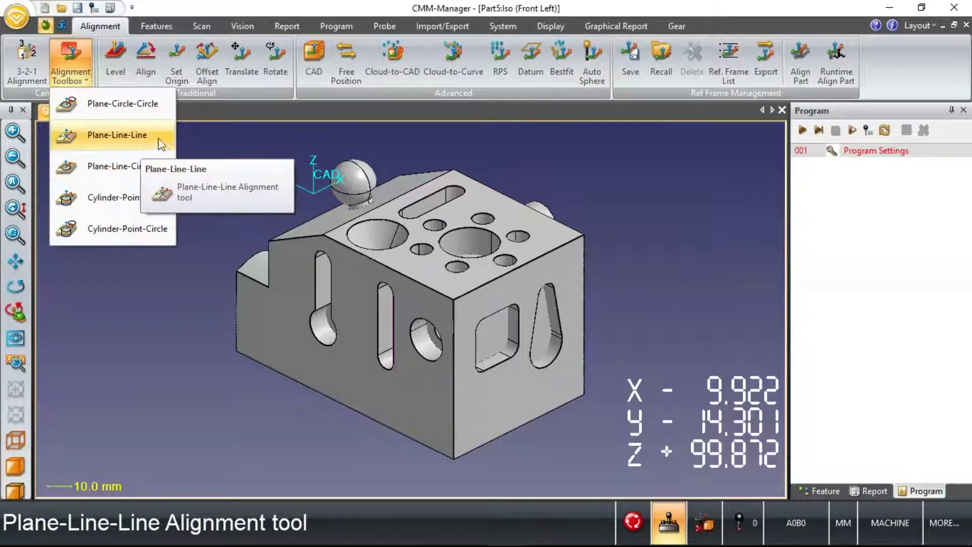
pyautogui.click(314, 59)
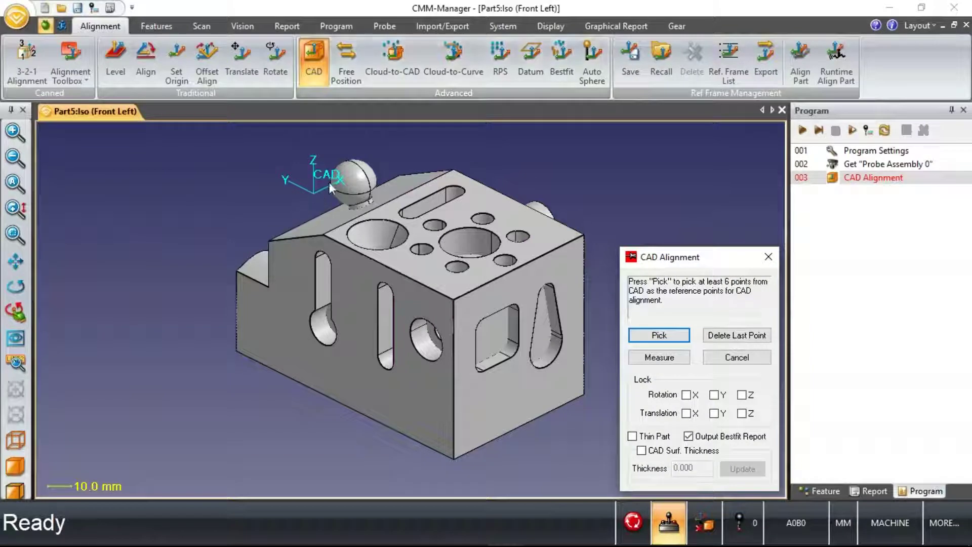
# Pick eight reference points across the block's top face and edges, then start measuring them.
pyautogui.moveTo(395, 236); pyautogui.dragTo(413, 294, button='middle')
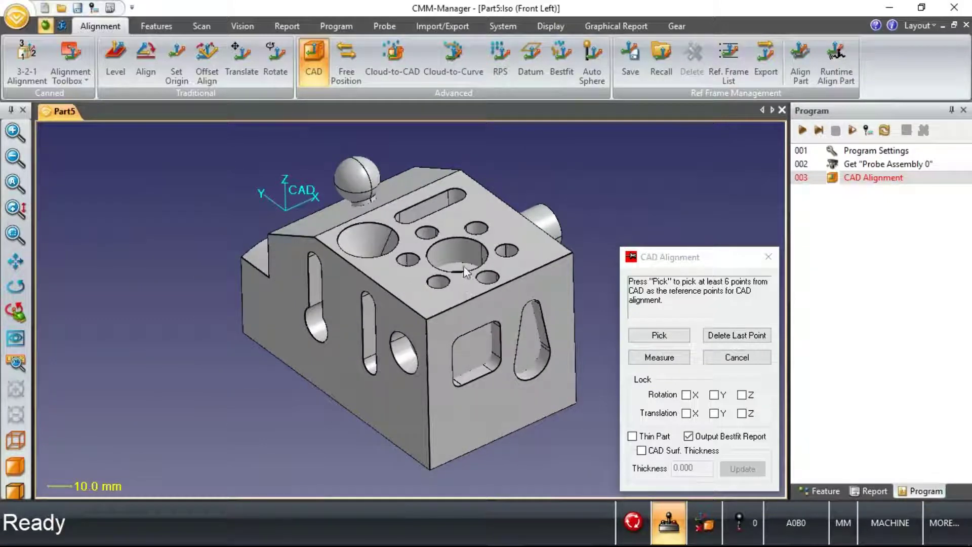
pyautogui.click(660, 337)
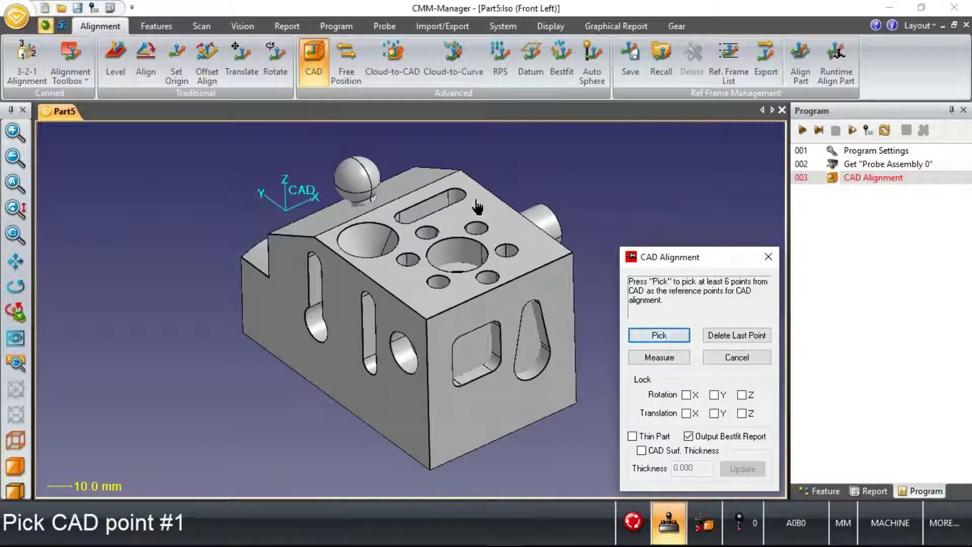
pyautogui.click(474, 200)
pyautogui.click(545, 250)
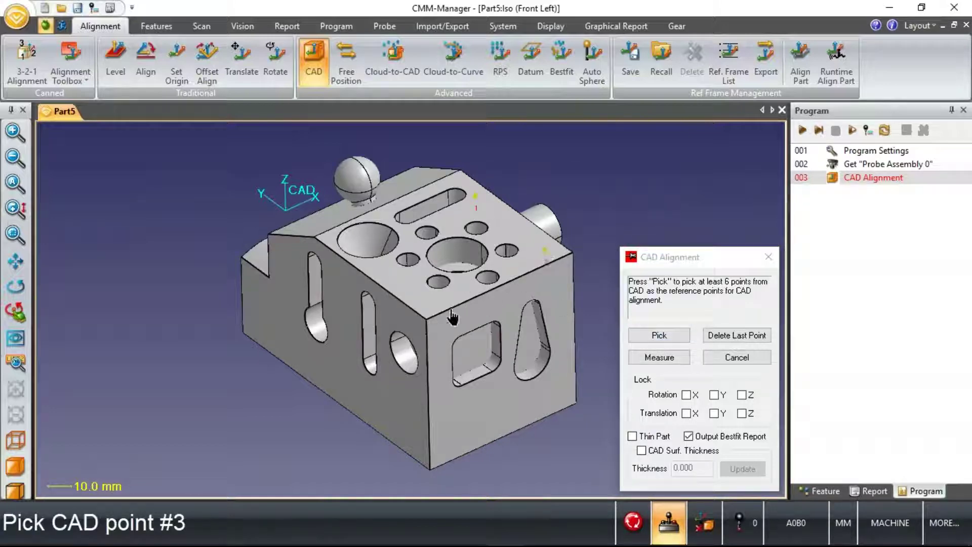
pyautogui.click(428, 305)
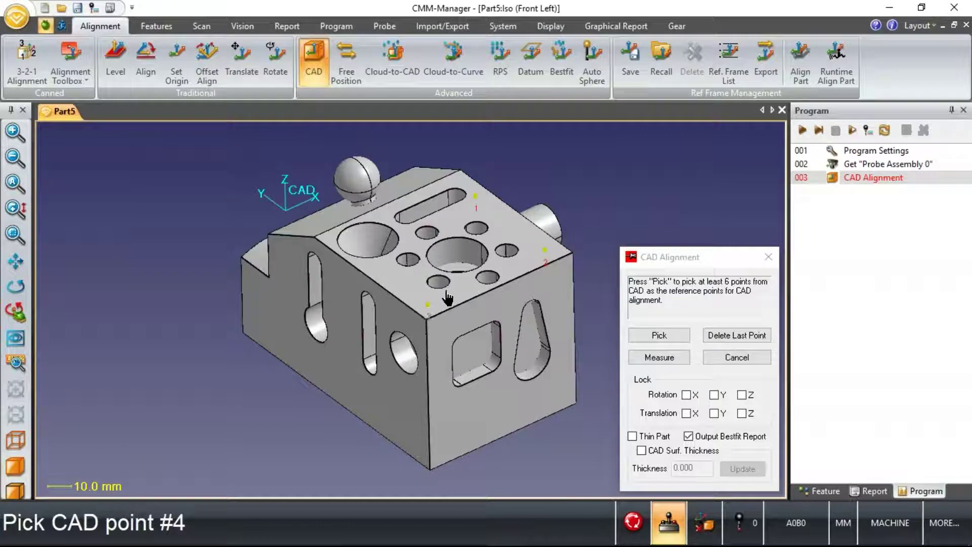
pyautogui.click(394, 272)
pyautogui.click(552, 280)
pyautogui.click(436, 328)
pyautogui.click(403, 319)
pyautogui.click(343, 279)
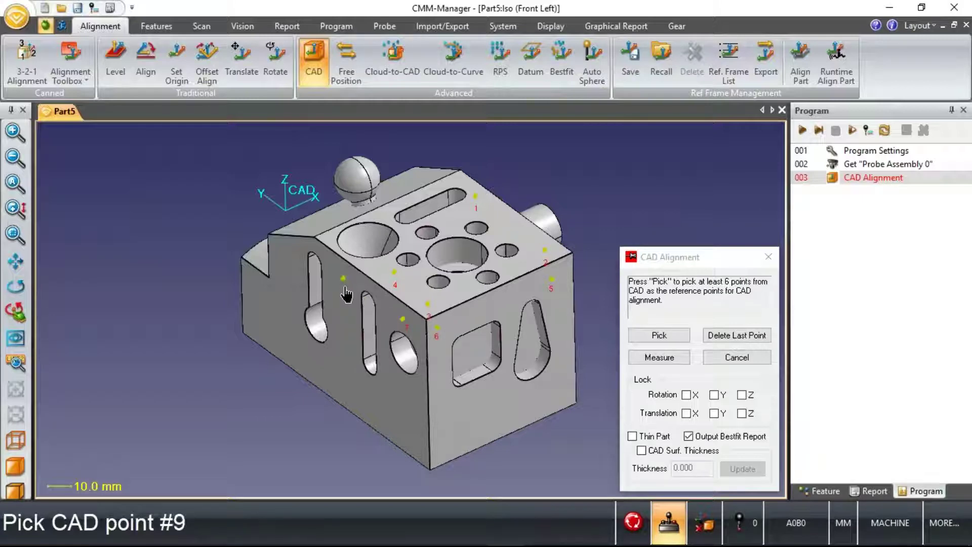
pyautogui.click(660, 358)
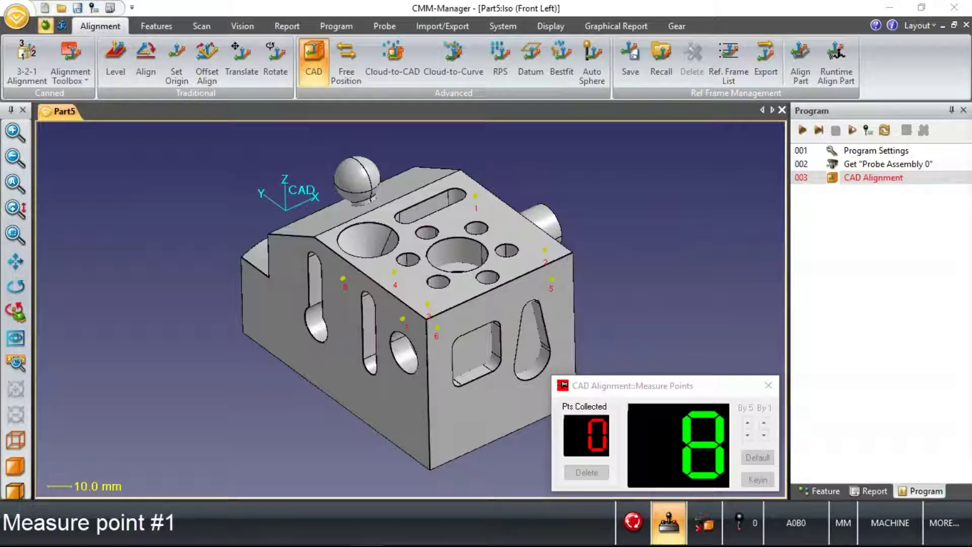
# Zoom out and pan the part lower while probing the eight alignment points.
pyautogui.scroll(-5, 460, 234)
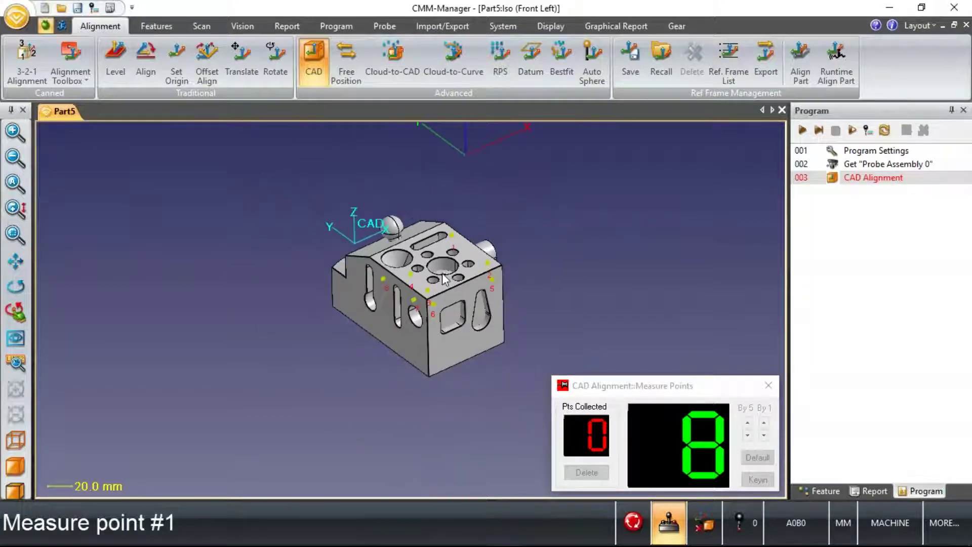
pyautogui.moveTo(463, 215); pyautogui.dragTo(426, 335, button='middle')
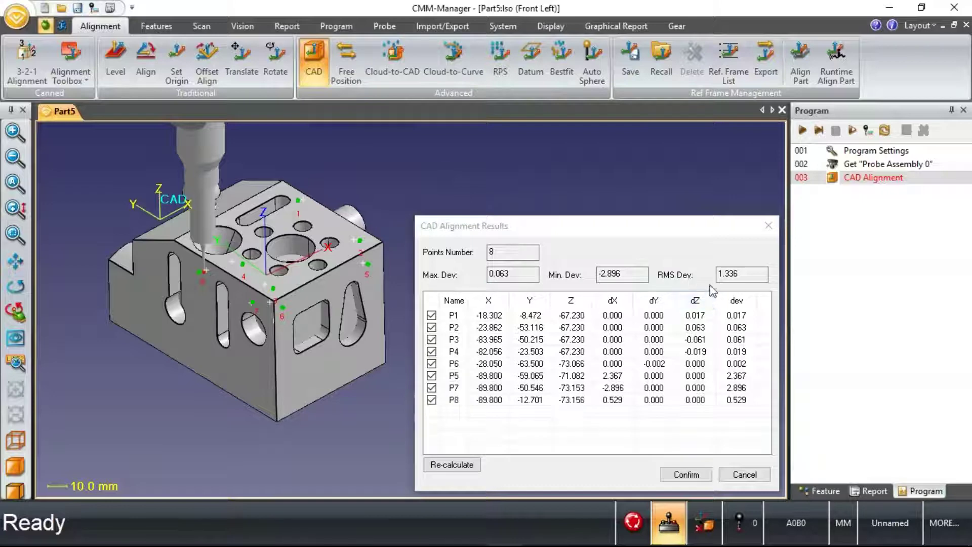
# Compare the fit without P7 against all eight points, which give RMS deviation 1.336.
pyautogui.click(738, 386)
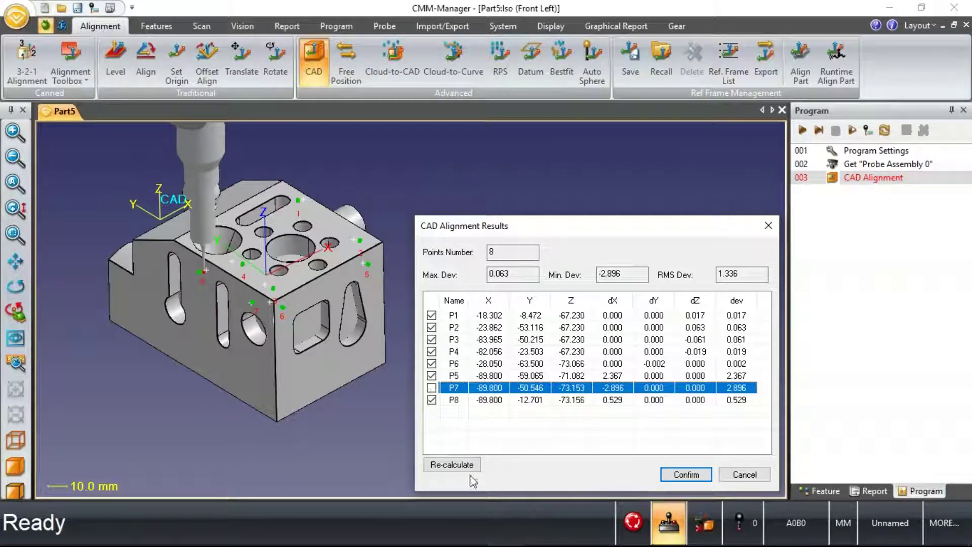
pyautogui.click(452, 465)
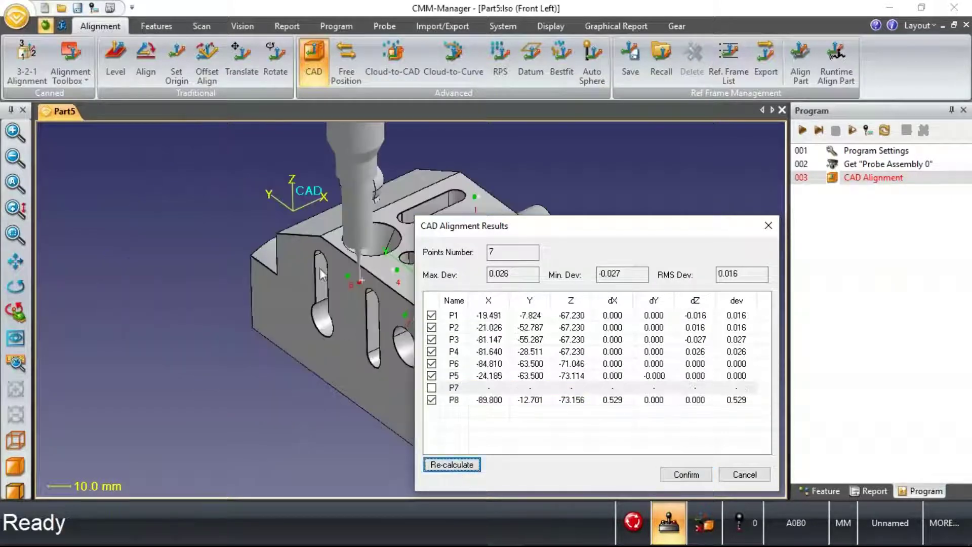
pyautogui.moveTo(320, 268); pyautogui.dragTo(213, 274)
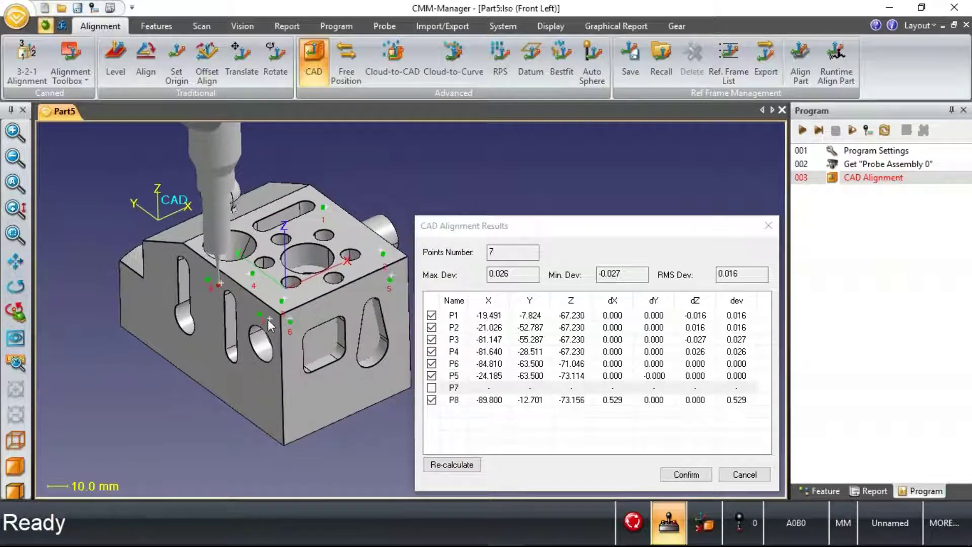
pyautogui.moveTo(284, 338); pyautogui.dragTo(274, 360)
pyautogui.press('Escape')
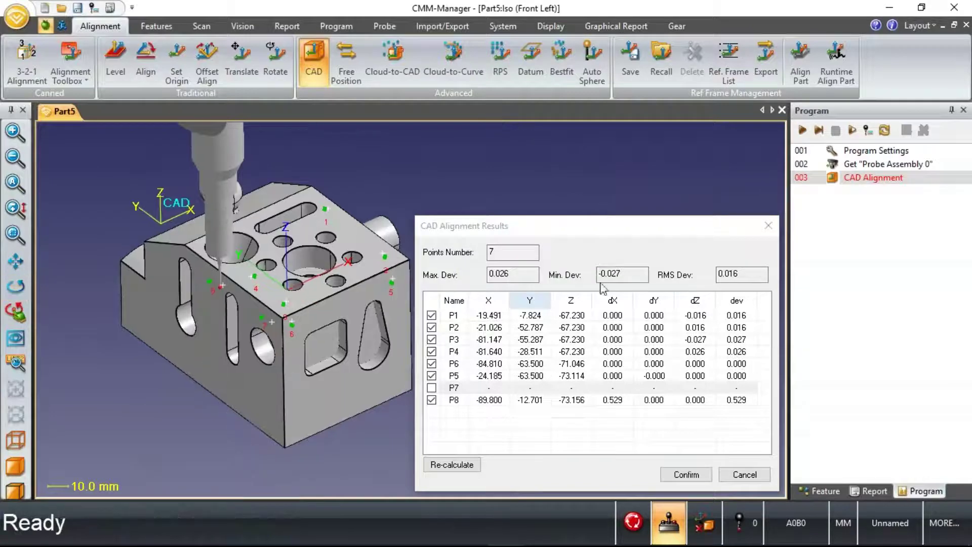
pyautogui.click(431, 388)
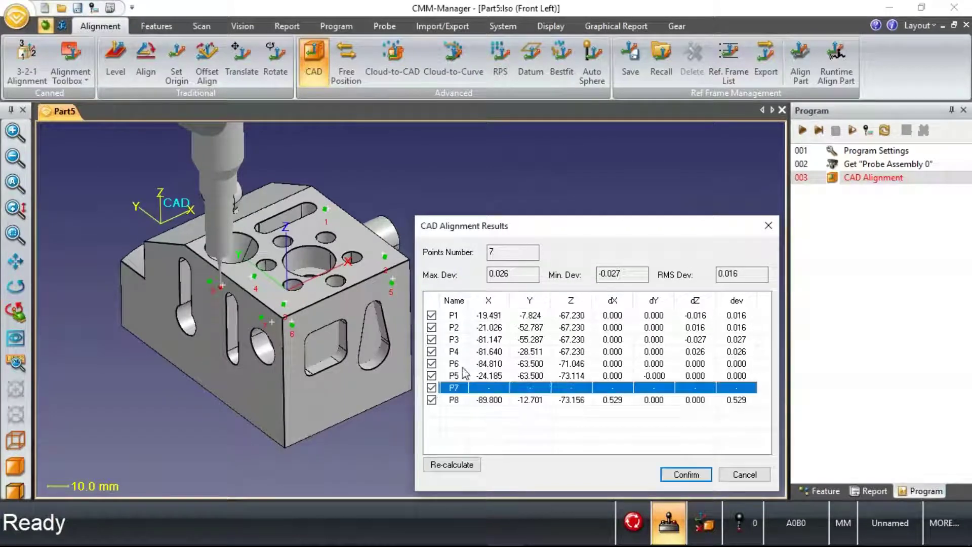
pyautogui.click(452, 464)
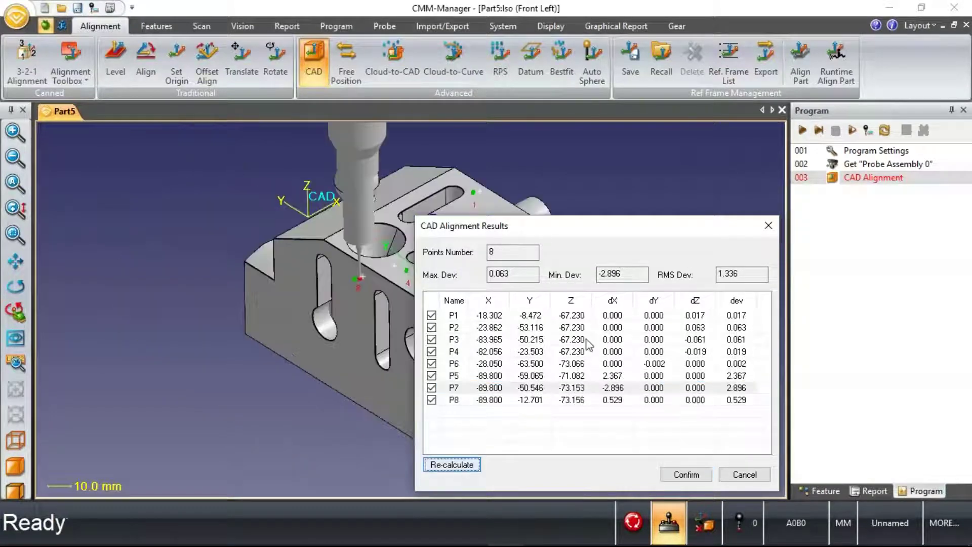
pyautogui.doubleClick(719, 276)
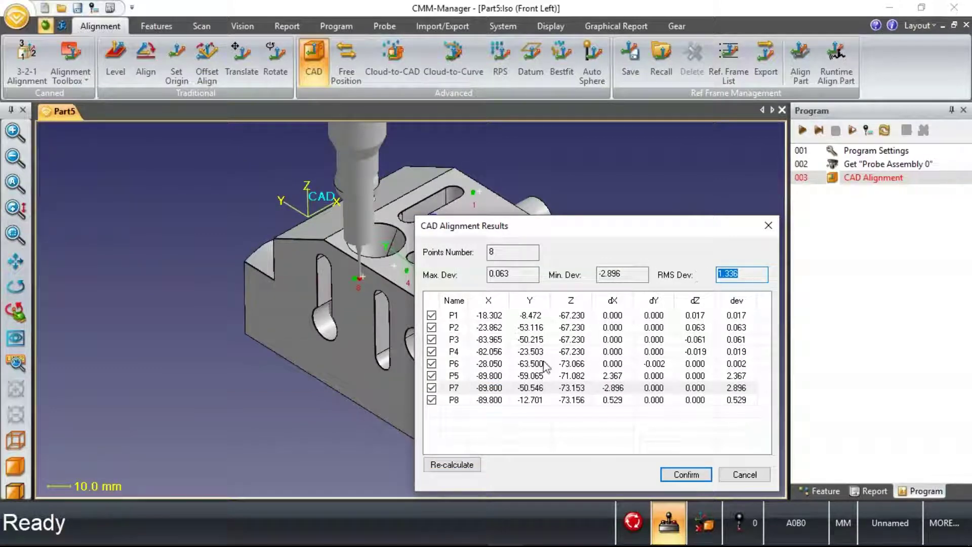
# Exclude P7 again, recalculate to RMS deviation 0.016, and confirm the seven-point alignment.
pyautogui.click(431, 388)
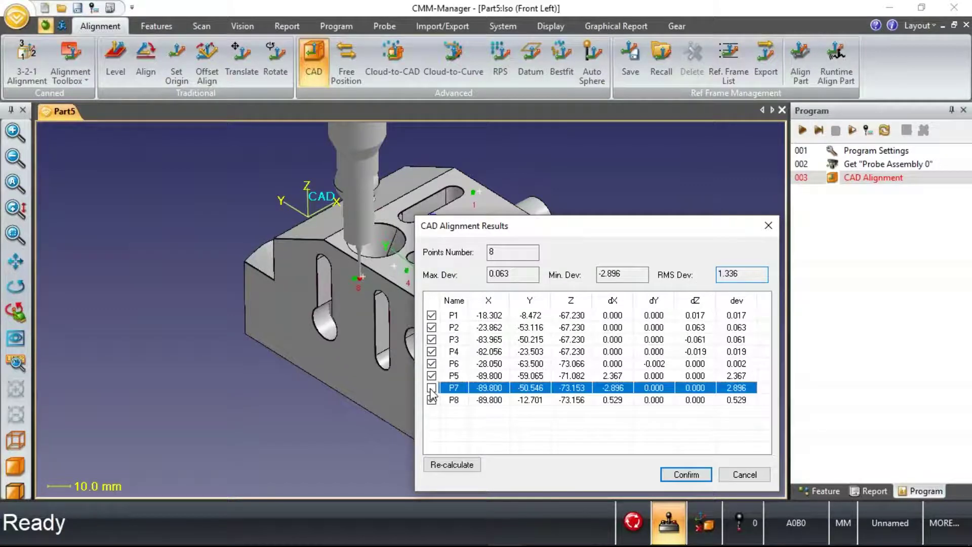
pyautogui.click(452, 465)
pyautogui.moveTo(287, 251); pyautogui.dragTo(184, 270)
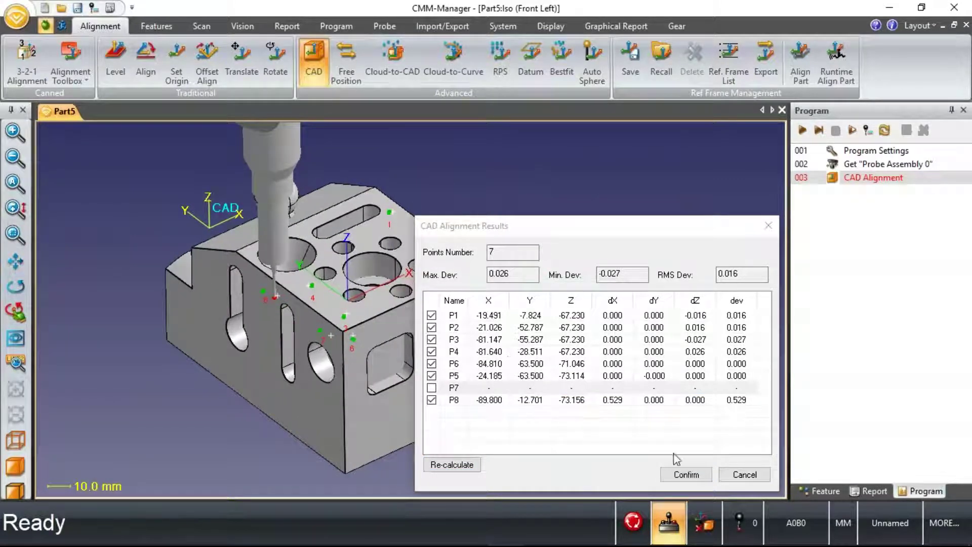
pyautogui.click(719, 275)
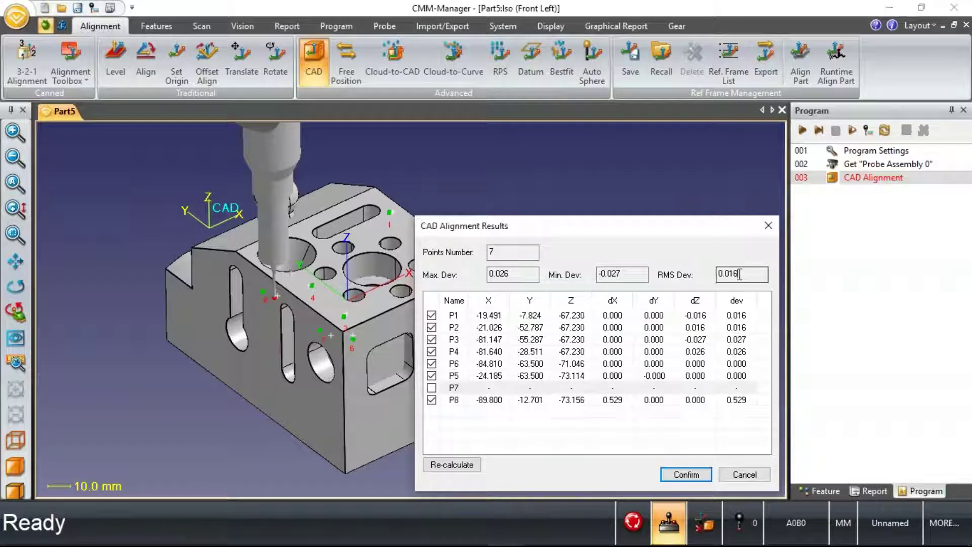
pyautogui.doubleClick(719, 275)
pyautogui.click(686, 474)
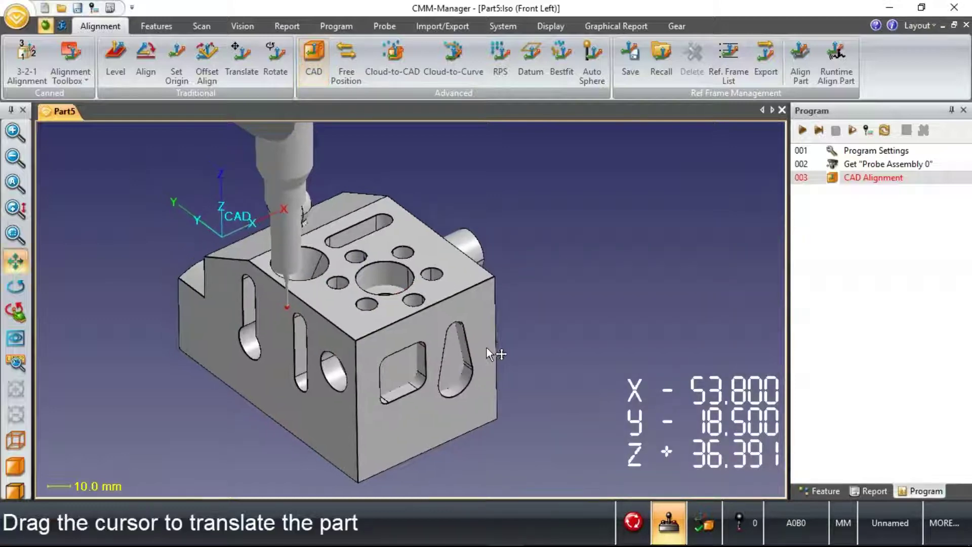
# Use CAD Teach point to pick a spot on the block's top face as POINT1.
pyautogui.moveTo(485, 351); pyautogui.dragTo(262, 197, button='middle')
pyautogui.click(170, 29)
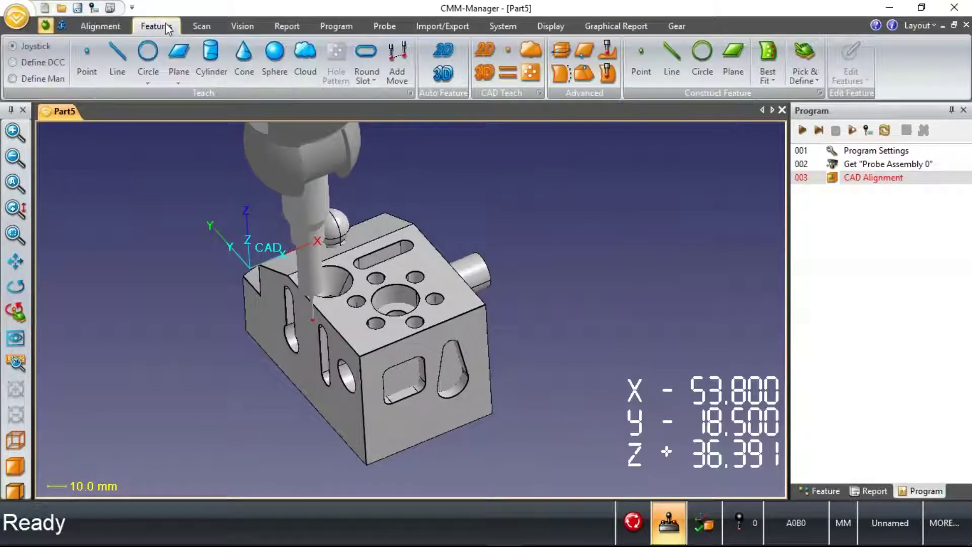
pyautogui.click(508, 50)
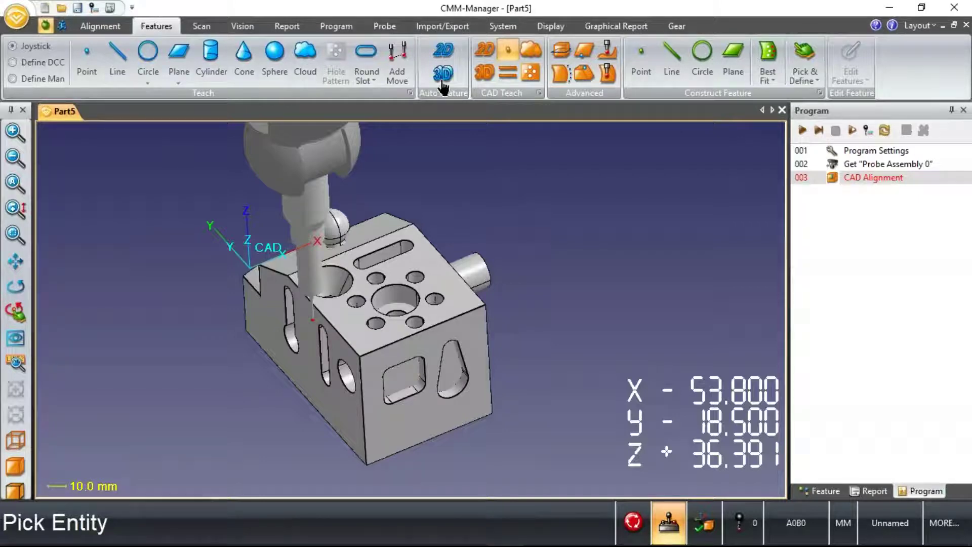
pyautogui.click(332, 312)
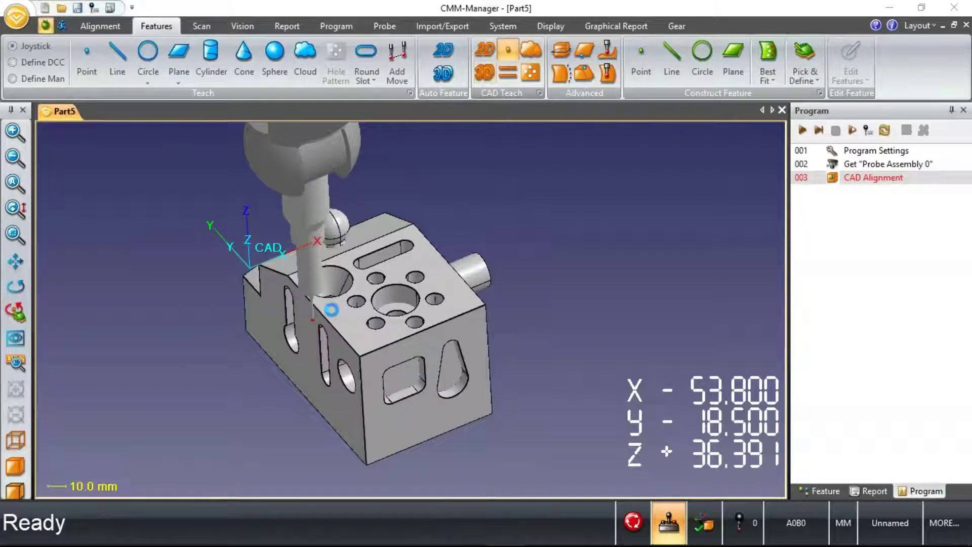
# Verify and accept POINT1, then teach, verify and accept POINT2 on the top face.
pyautogui.click(600, 366)
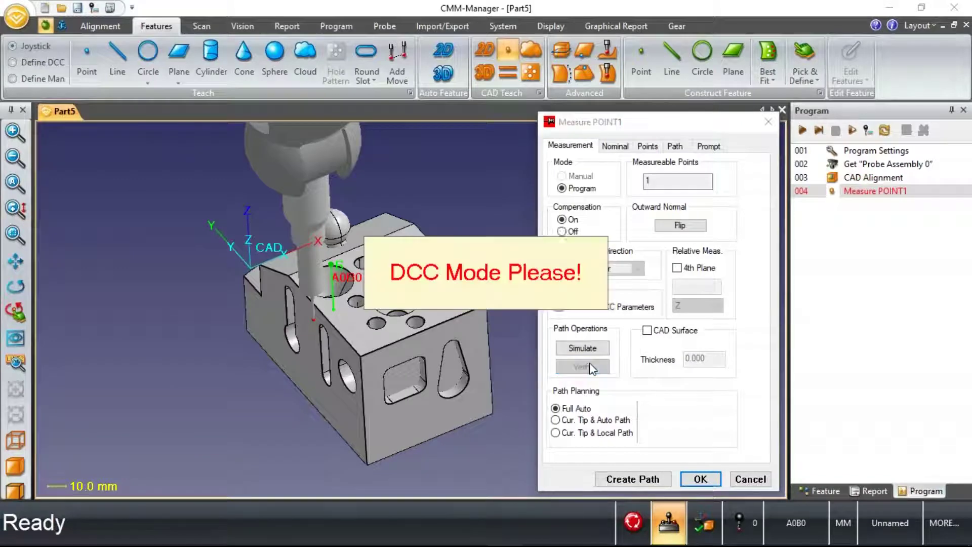
pyautogui.click(676, 520)
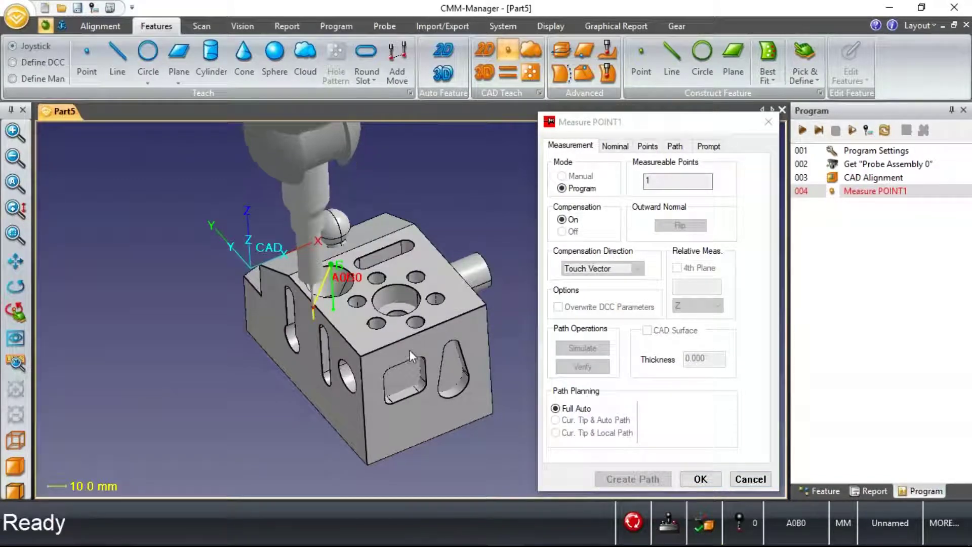
pyautogui.moveTo(409, 350); pyautogui.dragTo(405, 338)
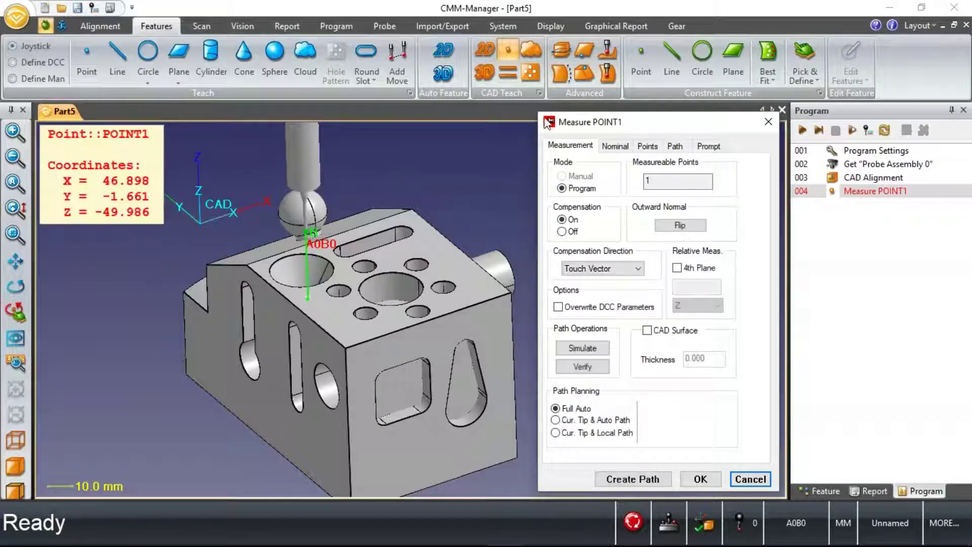
pyautogui.click(698, 481)
pyautogui.click(348, 344)
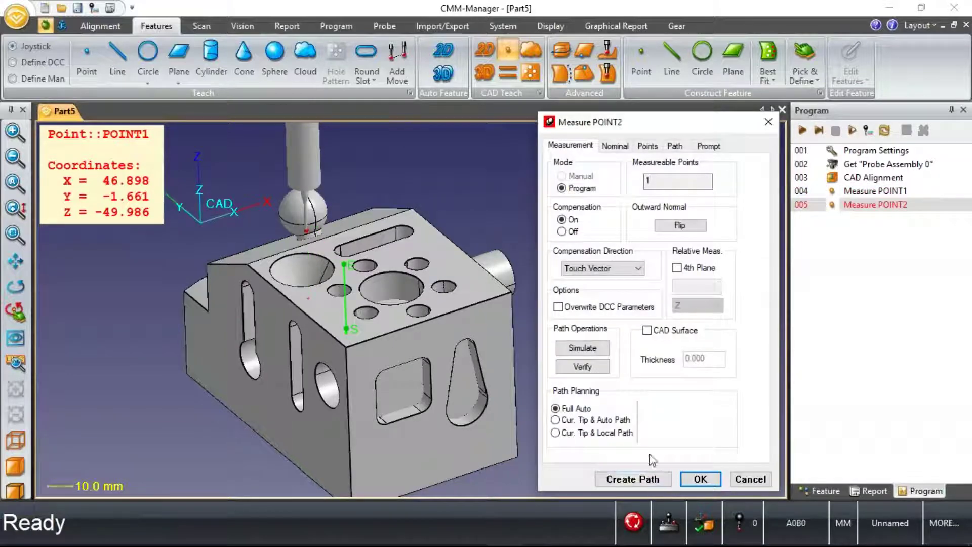
pyautogui.click(634, 480)
pyautogui.click(589, 371)
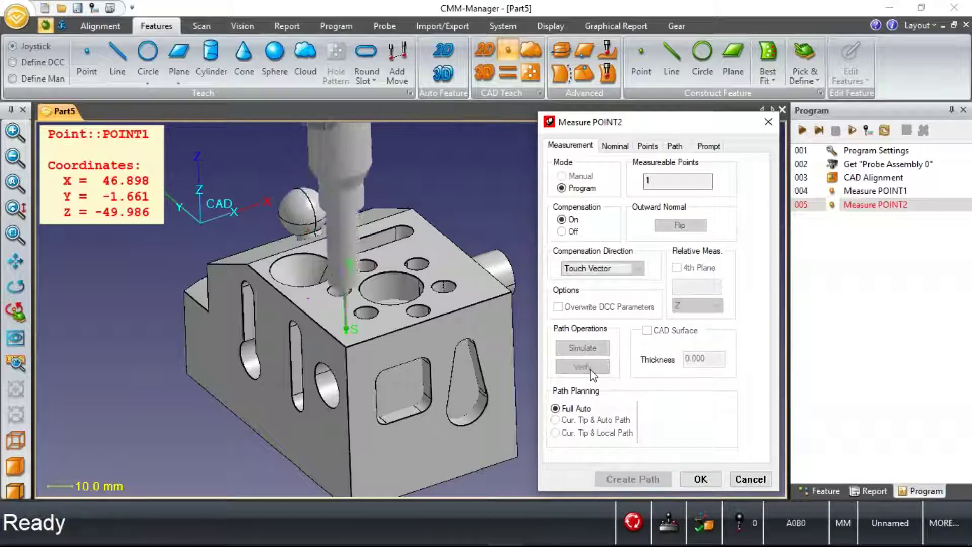
pyautogui.click(700, 479)
# Teach, verify and accept POINT3 and POINT4 on the top face.
pyautogui.click(476, 285)
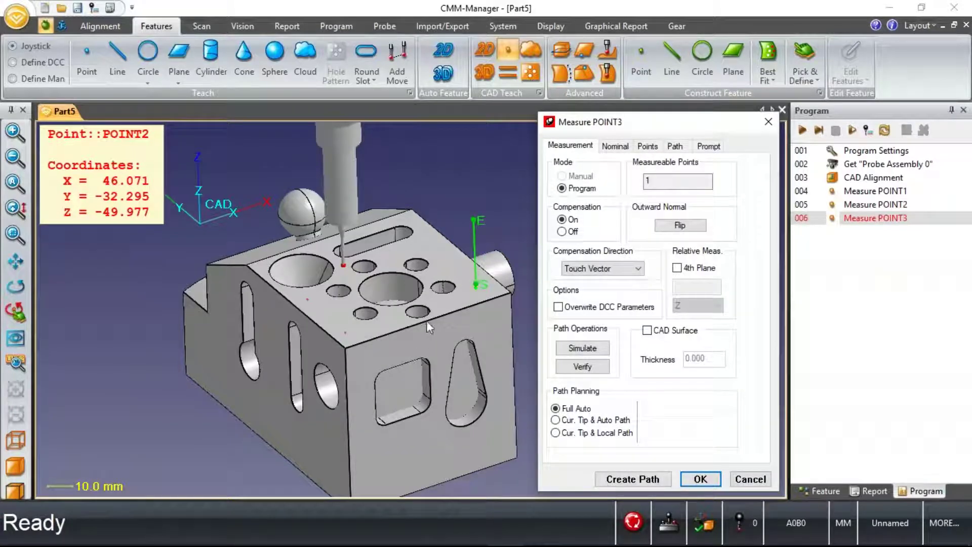
pyautogui.click(584, 369)
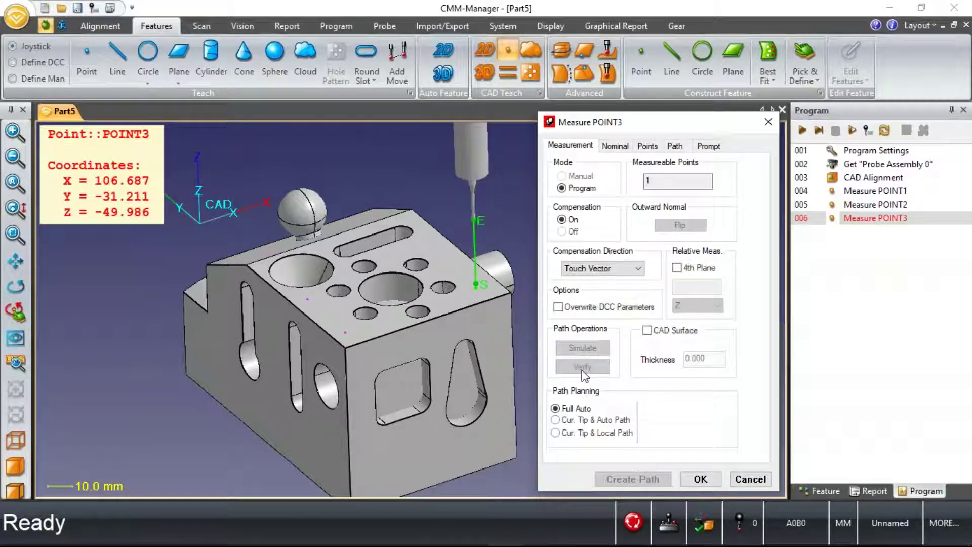
pyautogui.click(701, 479)
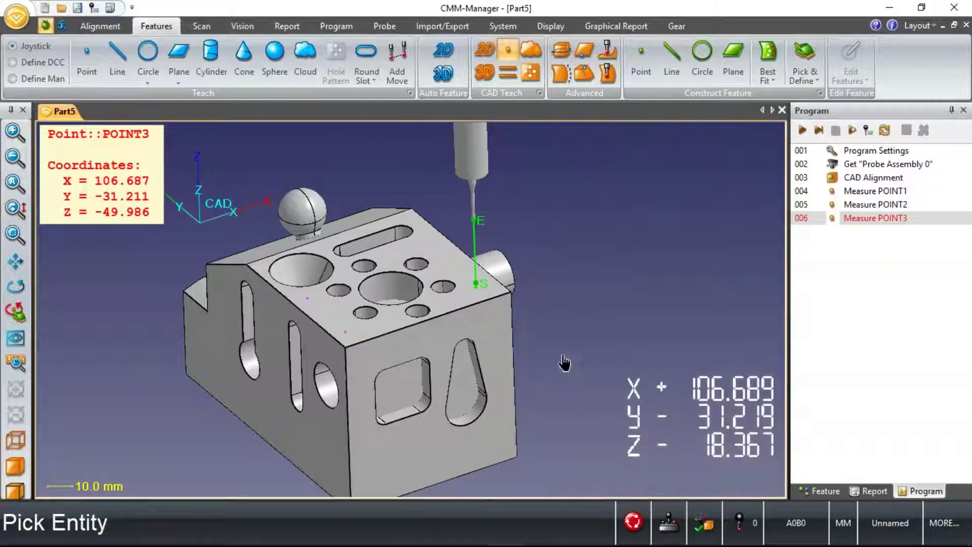
pyautogui.click(424, 242)
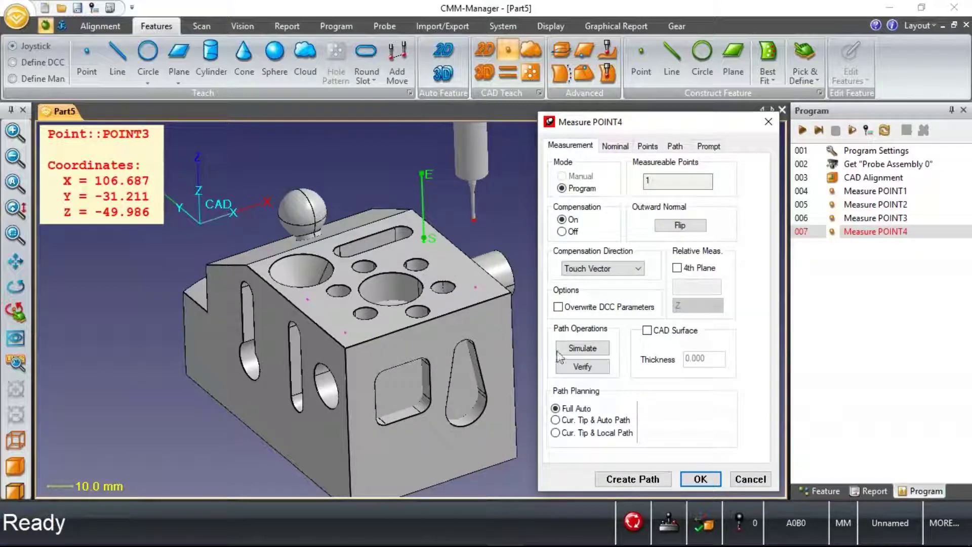
pyautogui.click(588, 365)
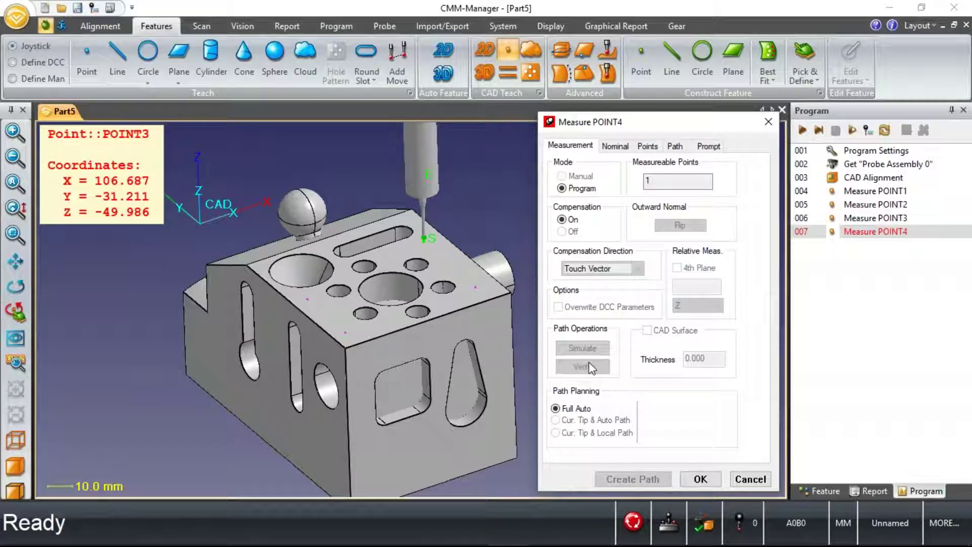
pyautogui.click(705, 481)
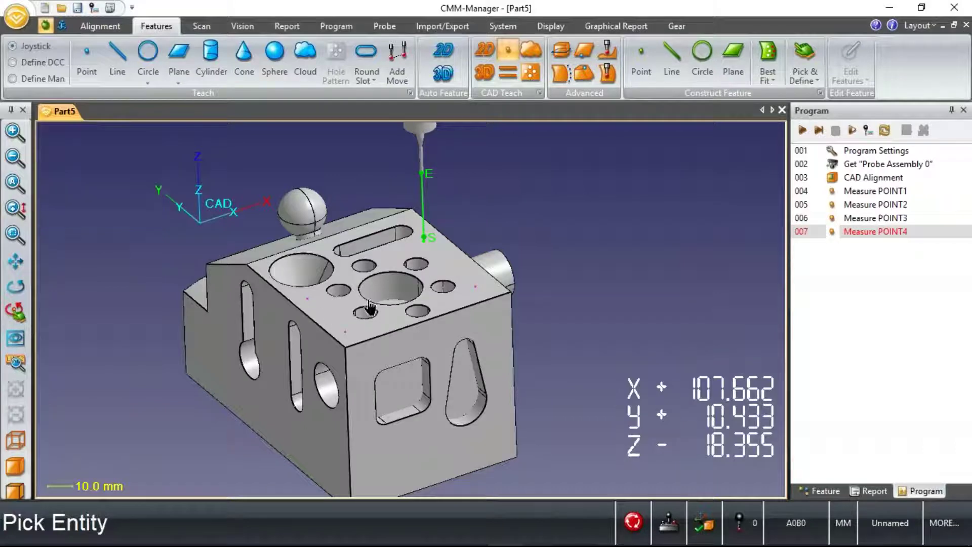
pyautogui.moveTo(365, 308); pyautogui.dragTo(378, 324, button='middle')
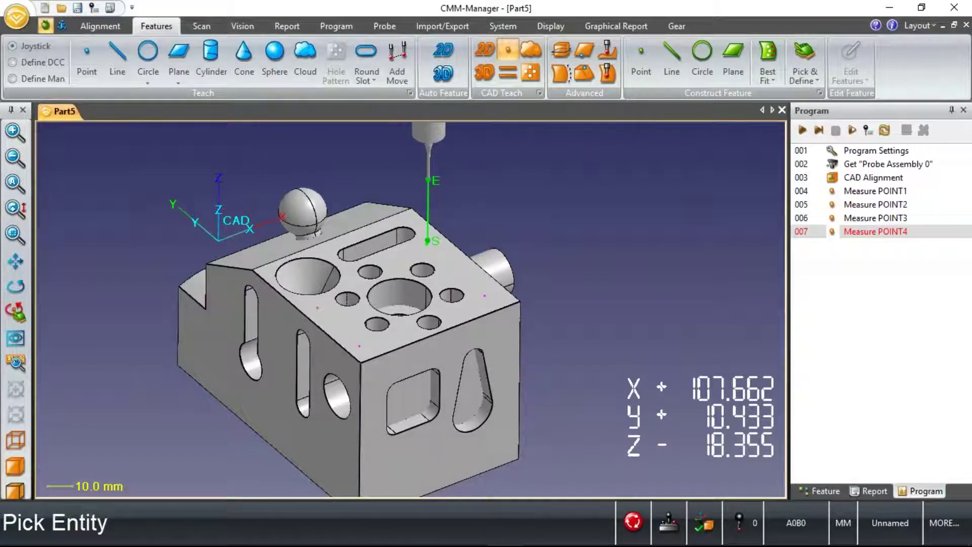
# Teach the large central hole as CIRCLE1, verify it at diameter 25.414, and accept it.
pyautogui.click(482, 50)
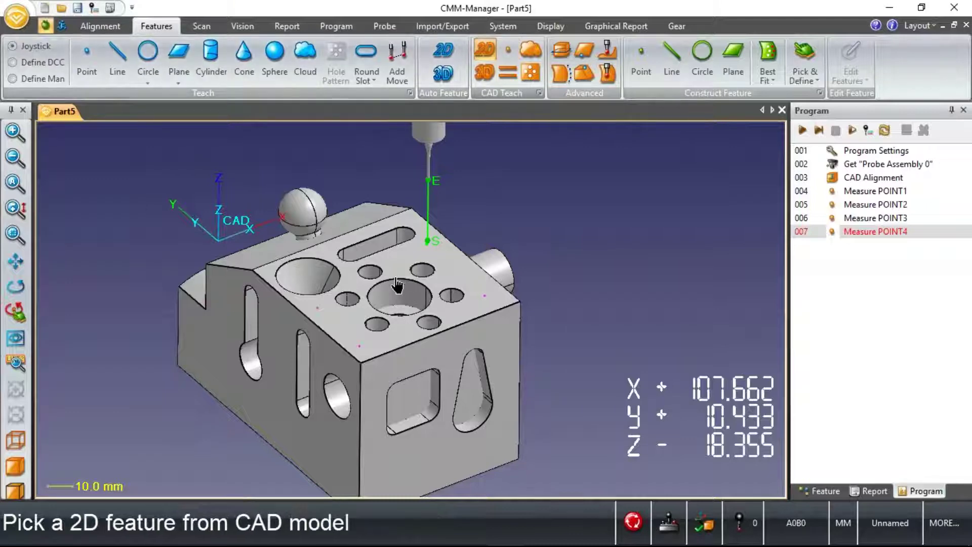
pyautogui.click(424, 281)
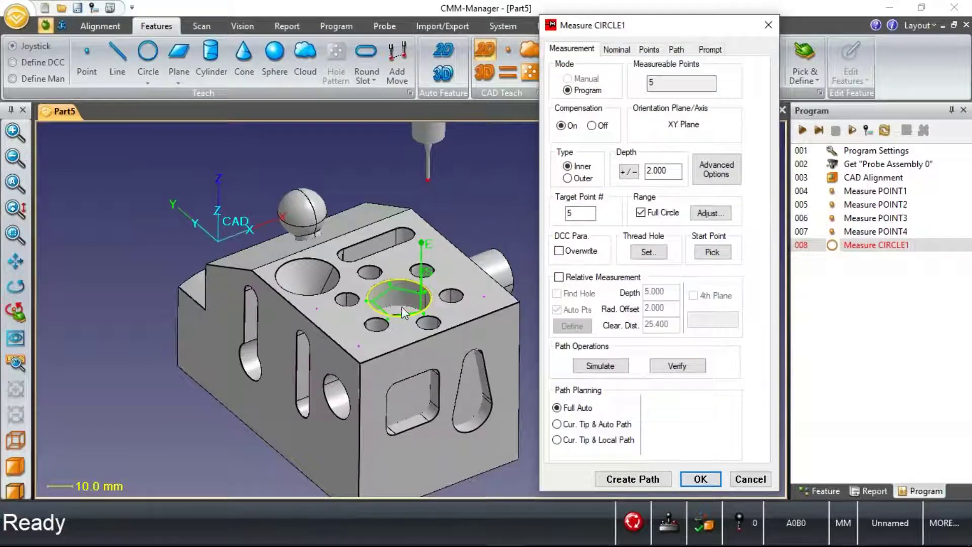
pyautogui.moveTo(359, 317); pyautogui.dragTo(335, 297, button='middle')
pyautogui.scroll(3, 335, 297)
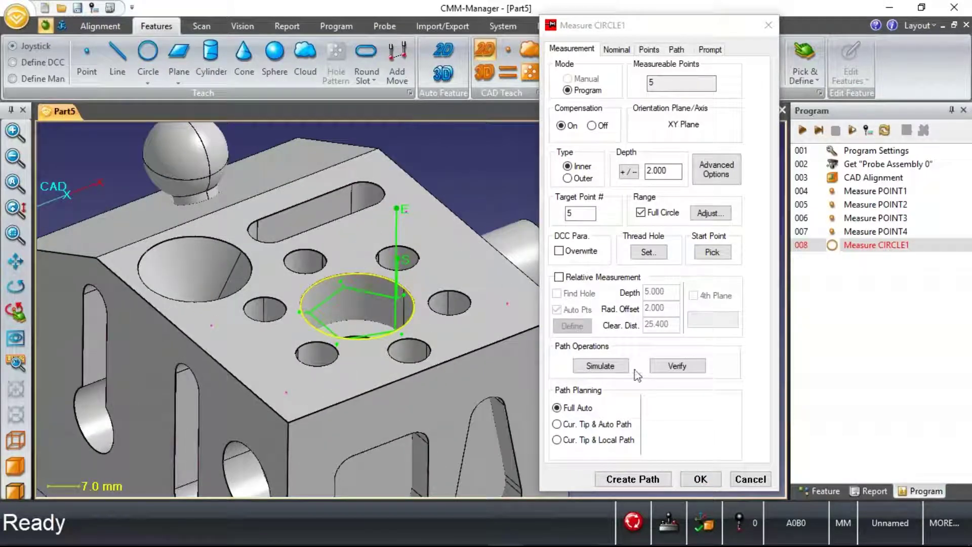
pyautogui.click(670, 369)
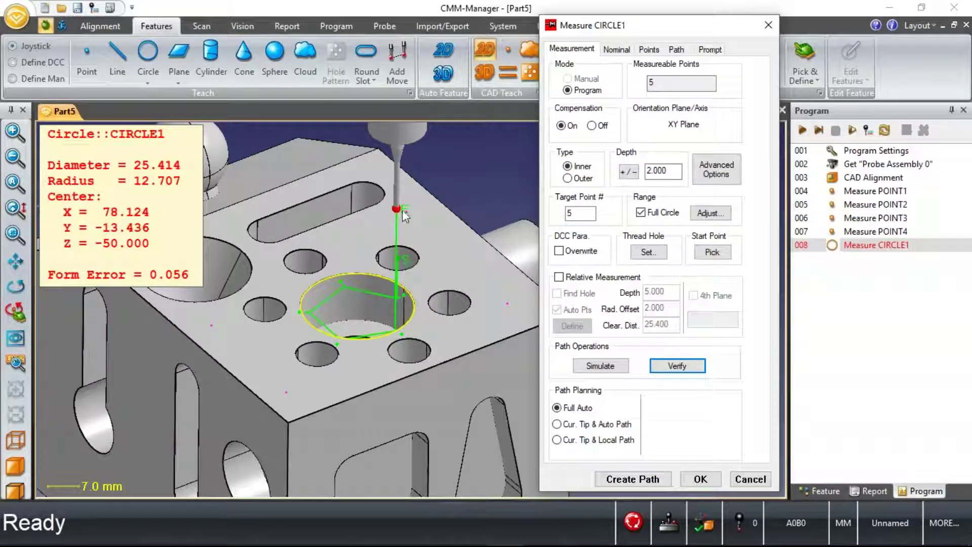
pyautogui.click(701, 479)
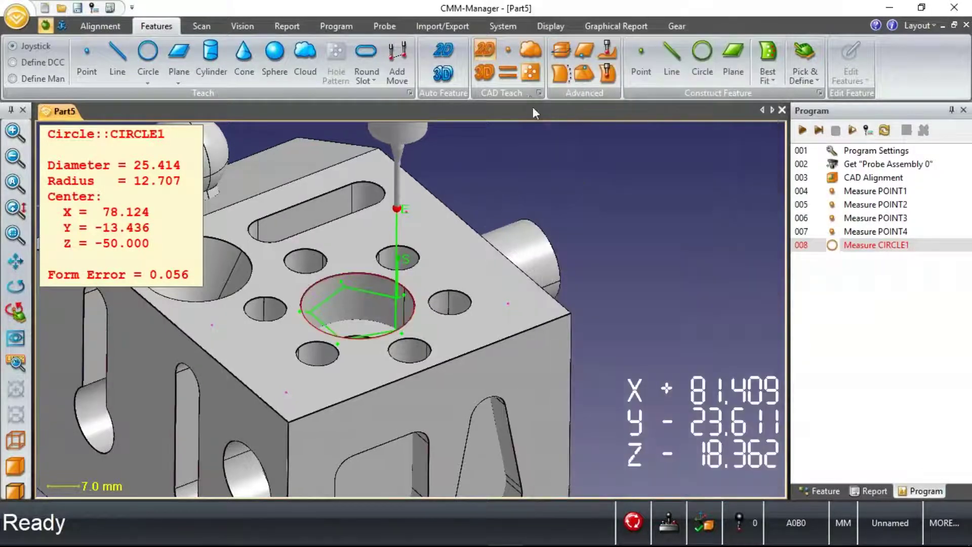
# Replace a wrong hole pick with the small hole lower right of the bore, verifying CIRCLE2 at diameter 9.521.
pyautogui.click(486, 48)
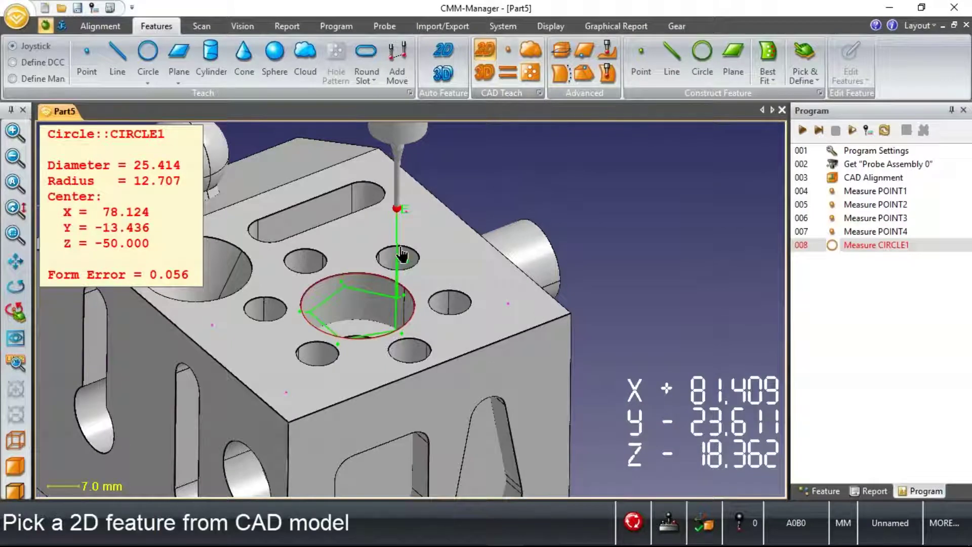
pyautogui.click(401, 256)
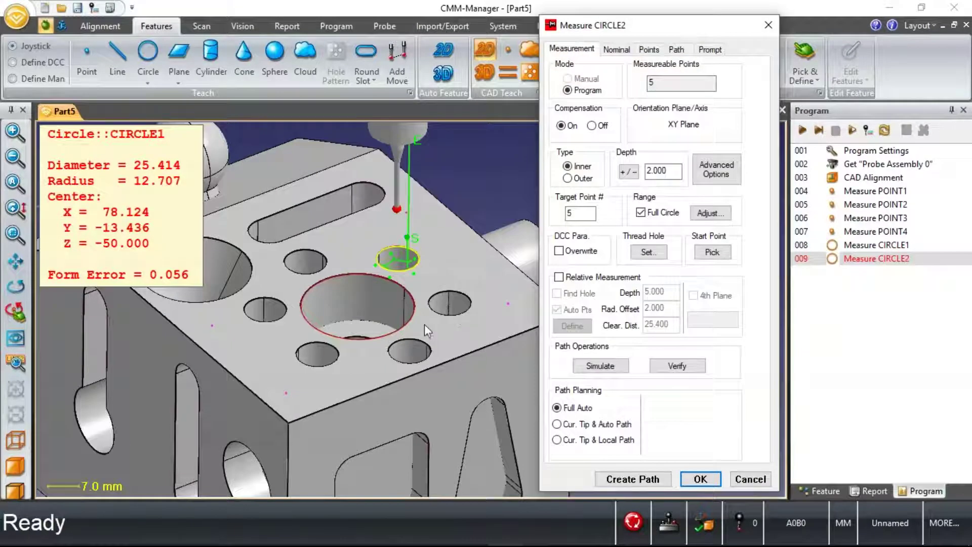
pyautogui.moveTo(424, 333); pyautogui.dragTo(319, 312, button='middle')
pyautogui.press('Escape')
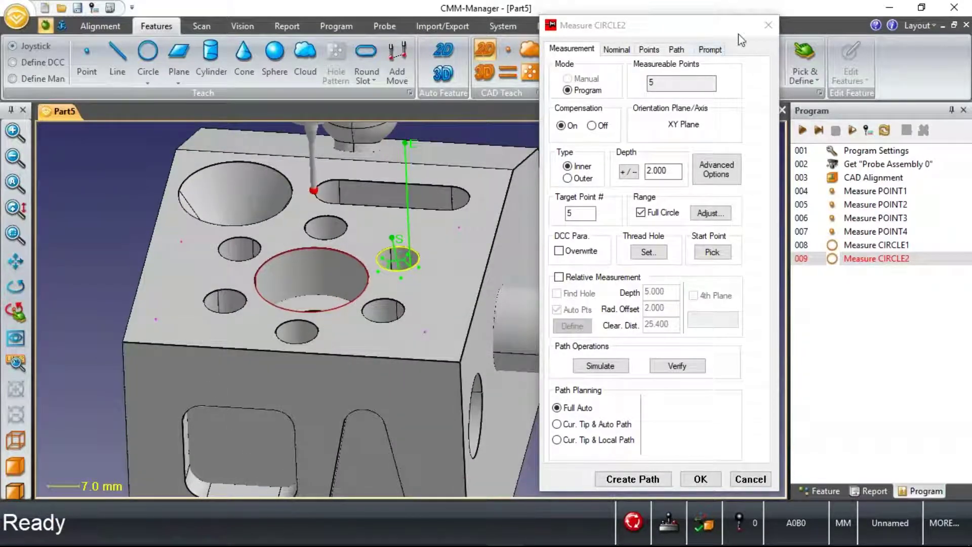
pyautogui.click(768, 25)
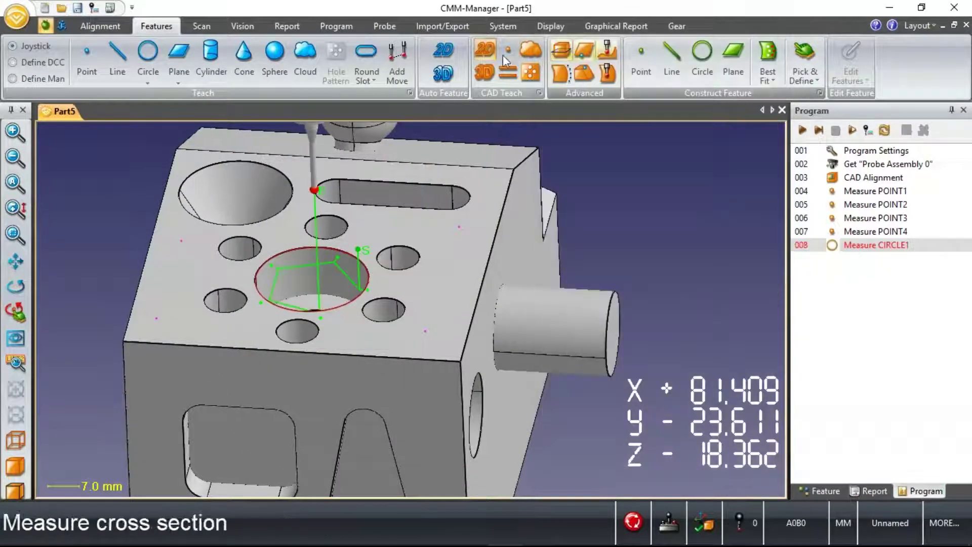
pyautogui.click(386, 305)
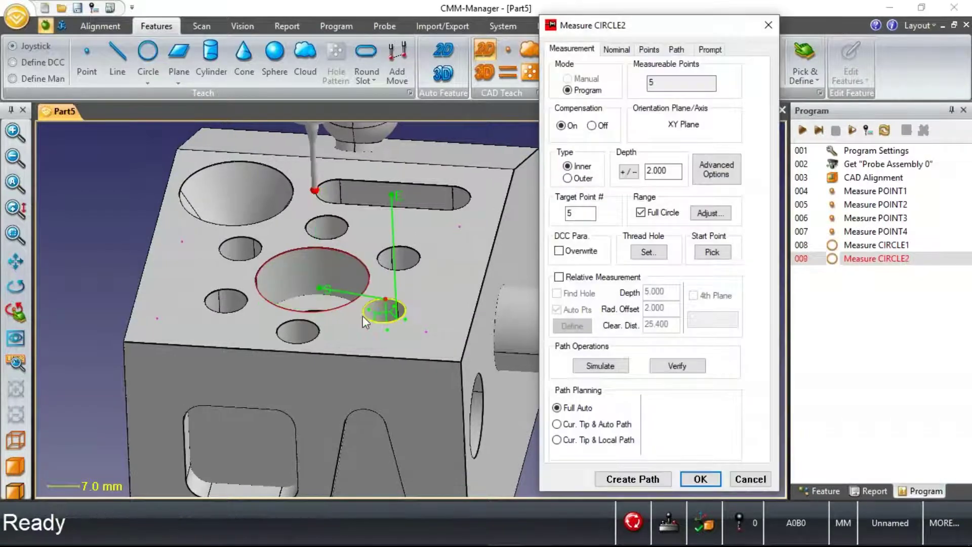
pyautogui.moveTo(376, 262); pyautogui.dragTo(388, 294, button='middle')
pyautogui.click(680, 366)
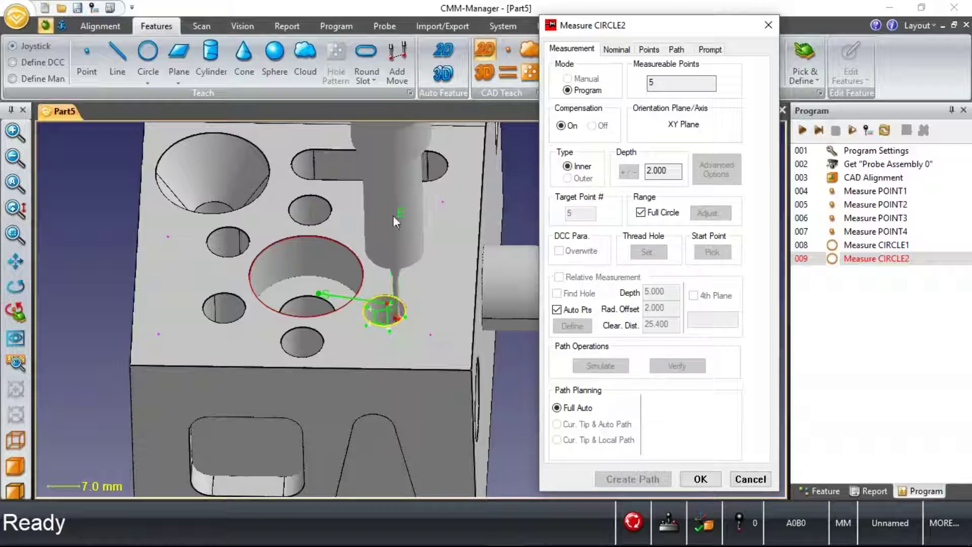
pyautogui.moveTo(356, 370); pyautogui.dragTo(405, 194)
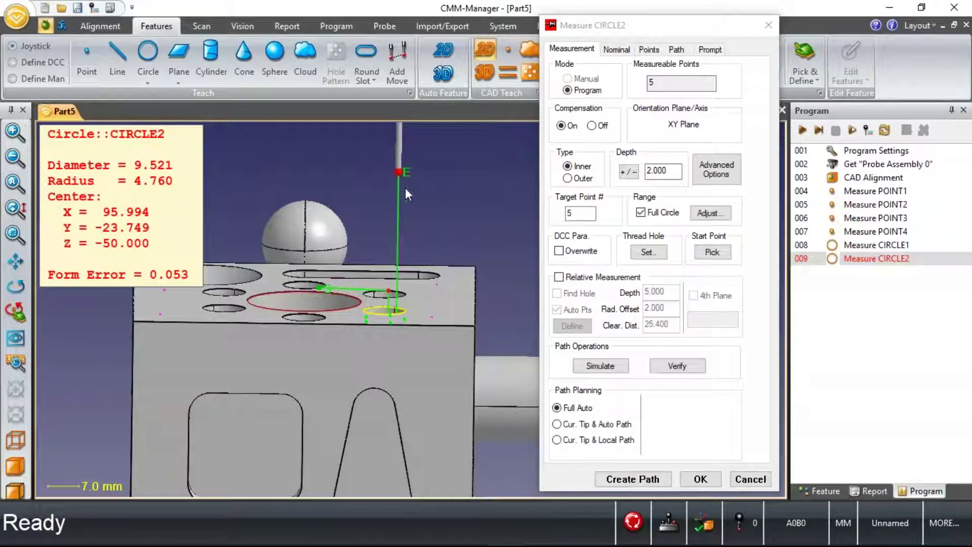
# Accept the CIRCLE2 measurement and reorient the view to show the whole top face.
pyautogui.click(700, 479)
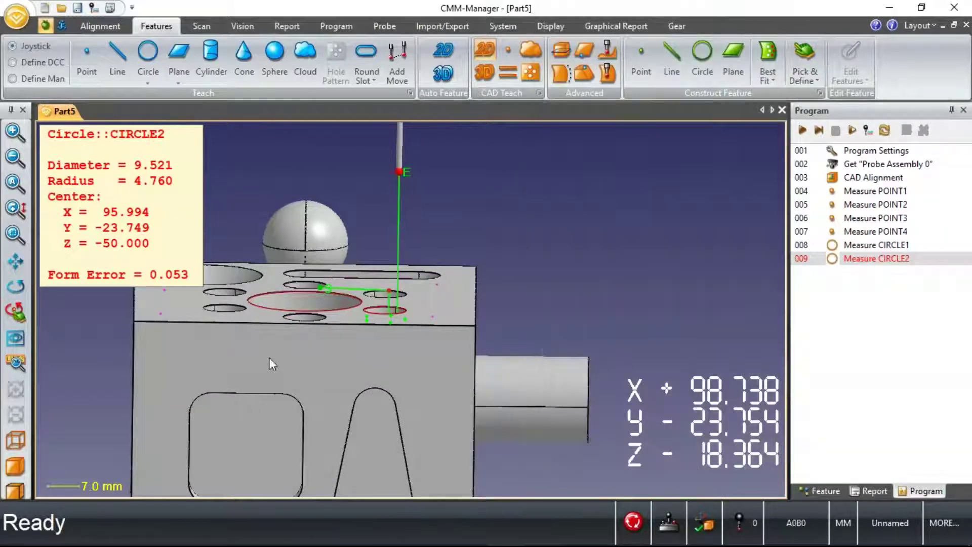
pyautogui.moveTo(253, 352); pyautogui.dragTo(381, 389)
pyautogui.moveTo(382, 389); pyautogui.dragTo(400, 306, button='middle')
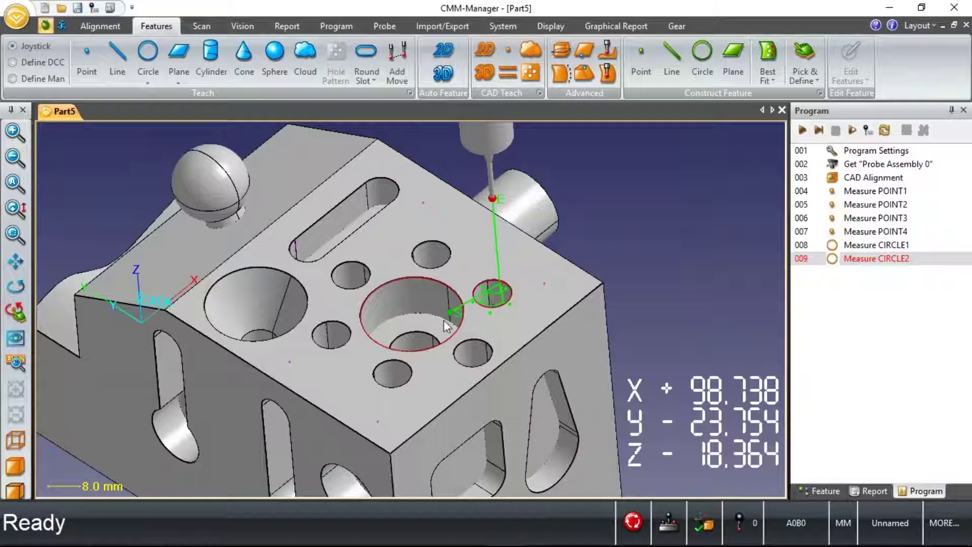
pyautogui.moveTo(426, 326)
pyautogui.mouseDown(button='middle')
pyautogui.moveTo(442, 308)
pyautogui.moveTo(437, 318)
pyautogui.mouseUp(button='middle')
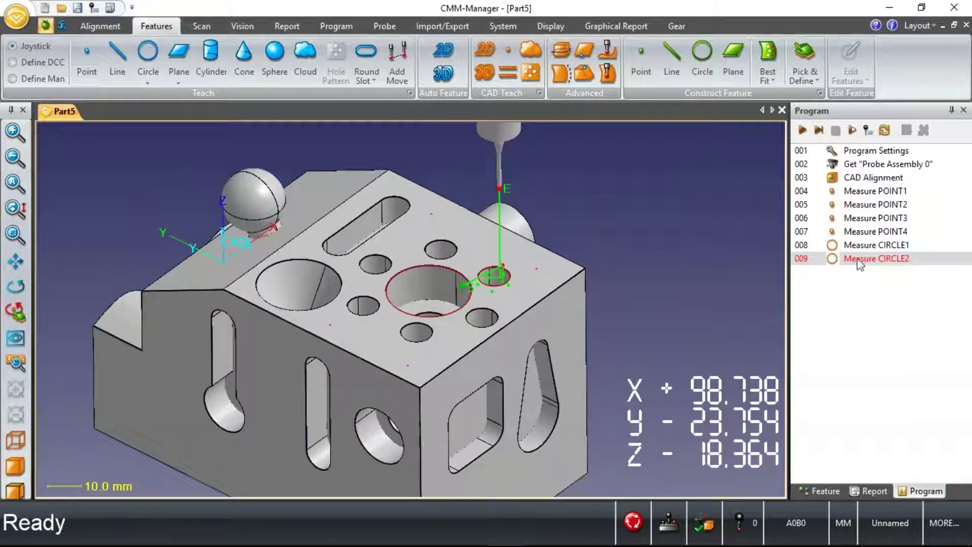
# Start an RPS alignment and add the six taught features, POINT1 through CIRCLE2, to its list.
pyautogui.click(97, 27)
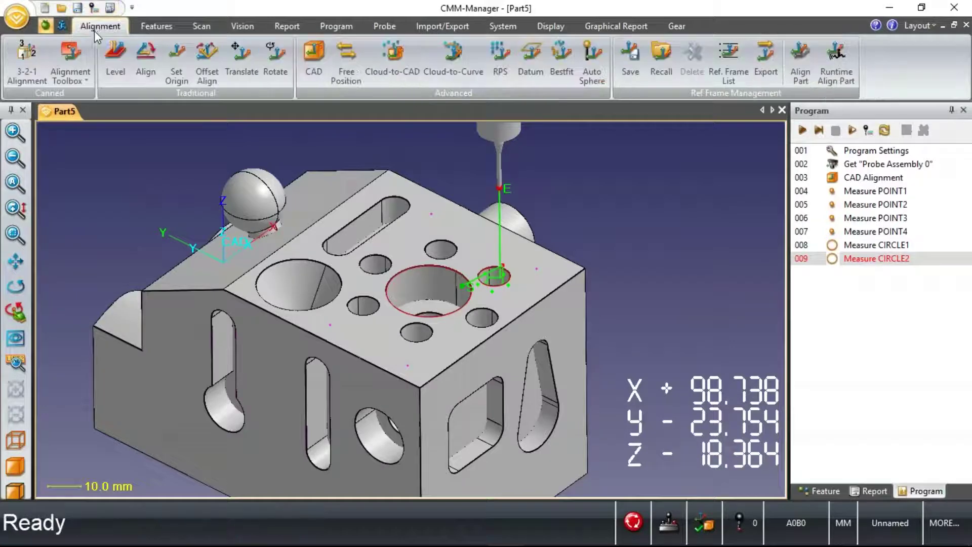
pyautogui.click(498, 58)
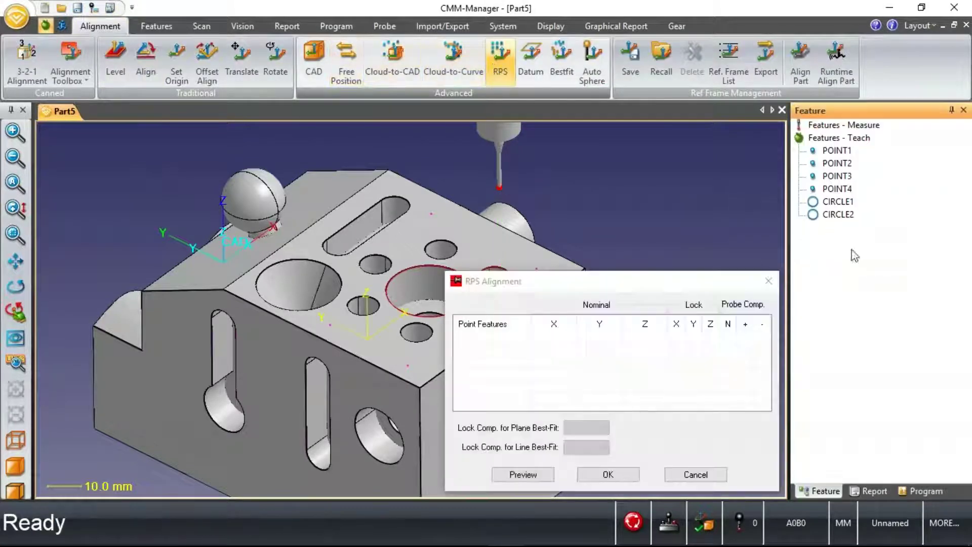
pyautogui.click(836, 150)
pyautogui.keyDown('shift'); pyautogui.click(841, 214); pyautogui.keyUp('shift')
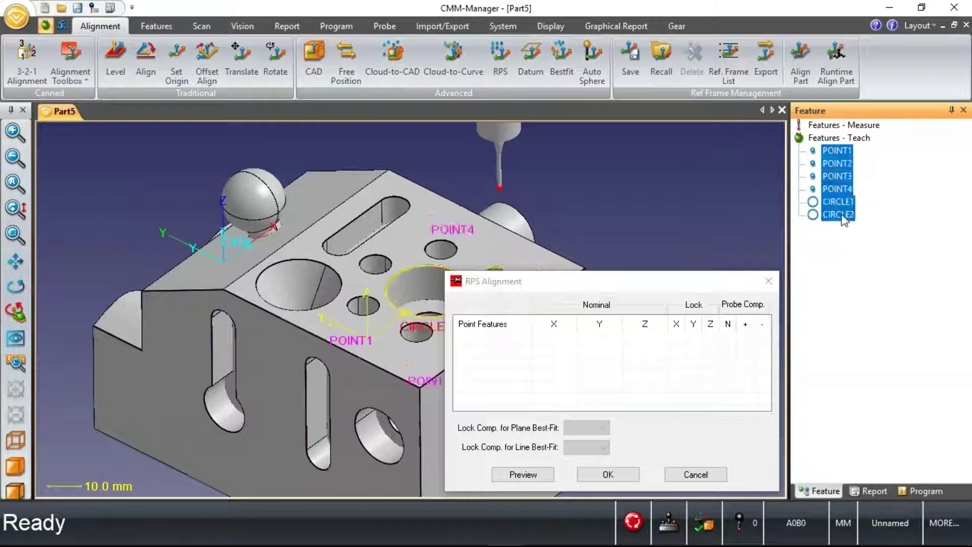
pyautogui.moveTo(842, 154); pyautogui.dragTo(504, 357)
pyautogui.moveTo(299, 295); pyautogui.dragTo(193, 283, button='middle')
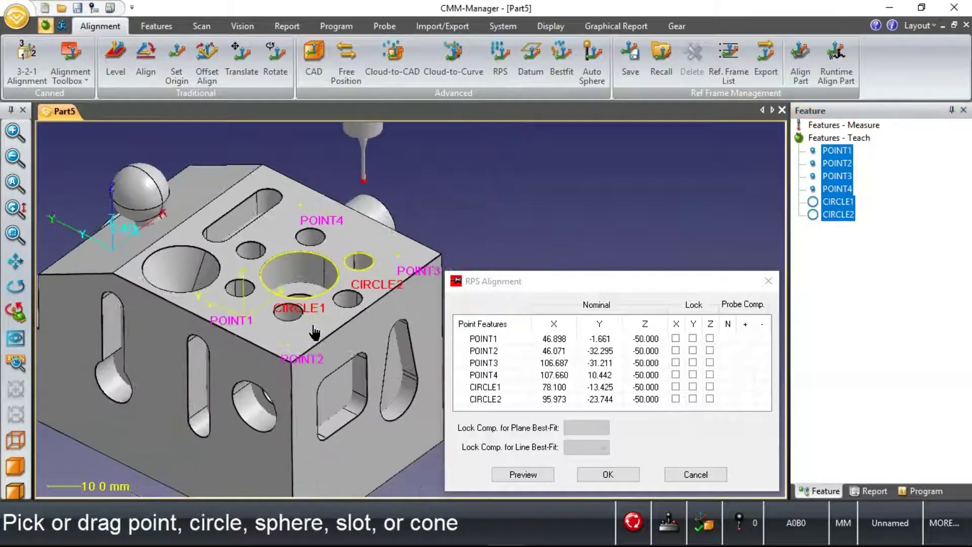
# Lock POINT1–POINT4 in Z, CIRCLE1 in X and Y, CIRCLE2 in Y, and accept the over-constrained alignment.
pyautogui.click(710, 337)
pyautogui.click(710, 350)
pyautogui.click(710, 362)
pyautogui.click(709, 374)
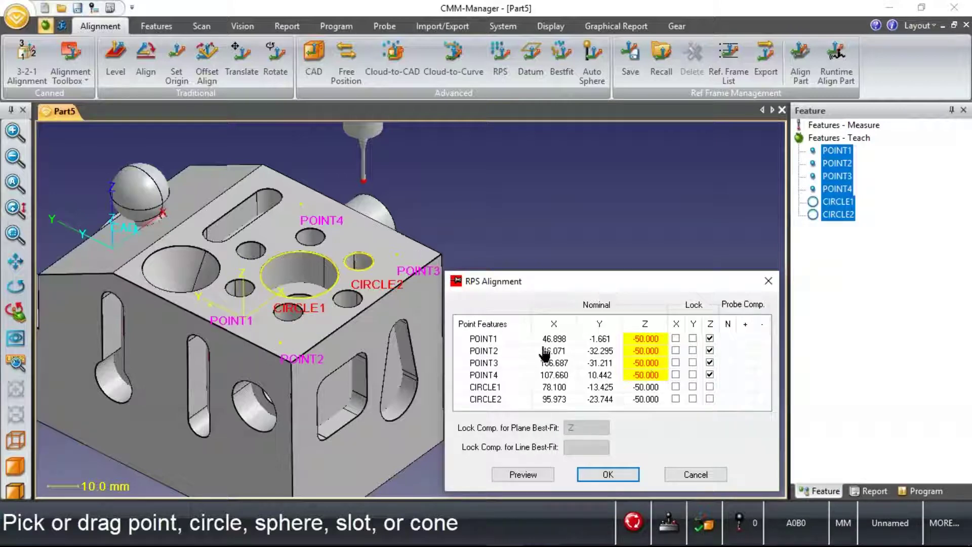
pyautogui.click(676, 387)
pyautogui.click(692, 387)
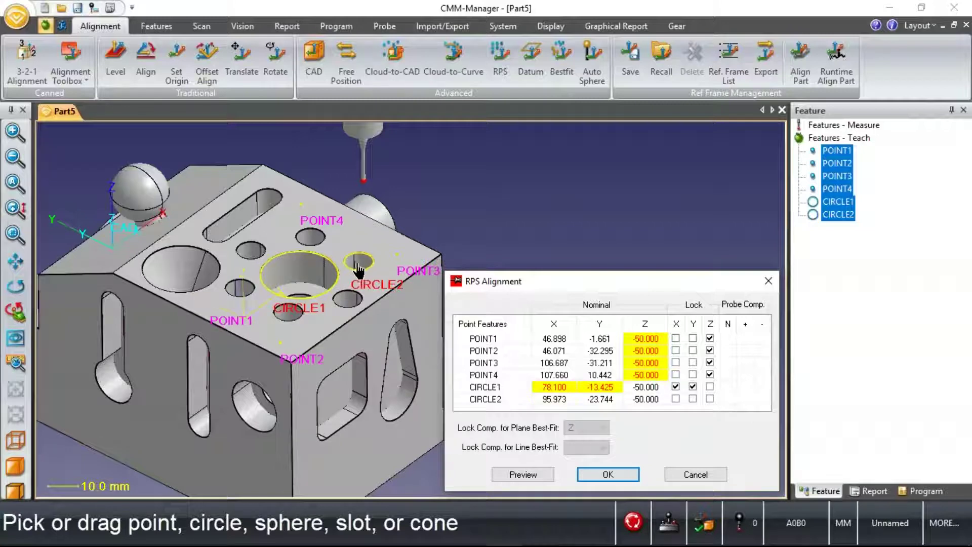
pyautogui.click(692, 399)
pyautogui.click(608, 479)
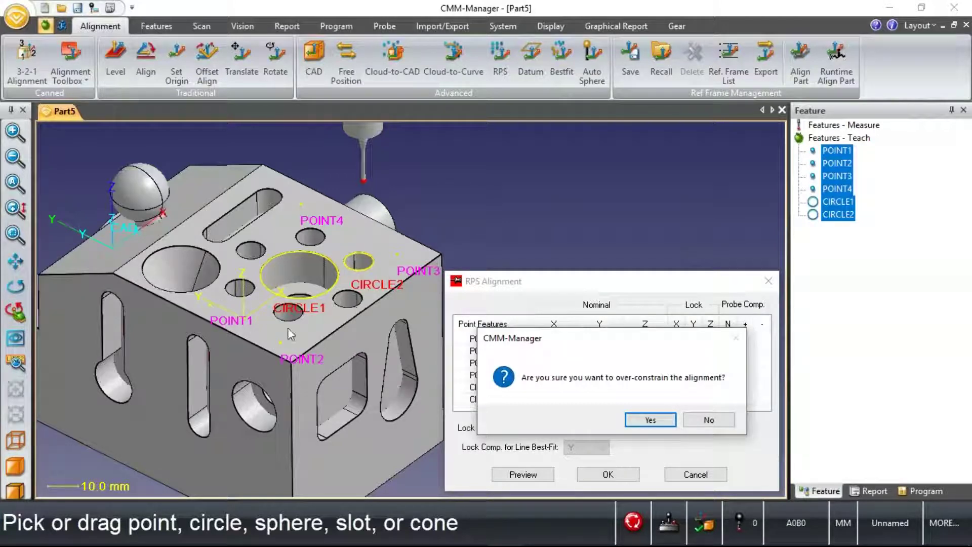
pyautogui.click(651, 421)
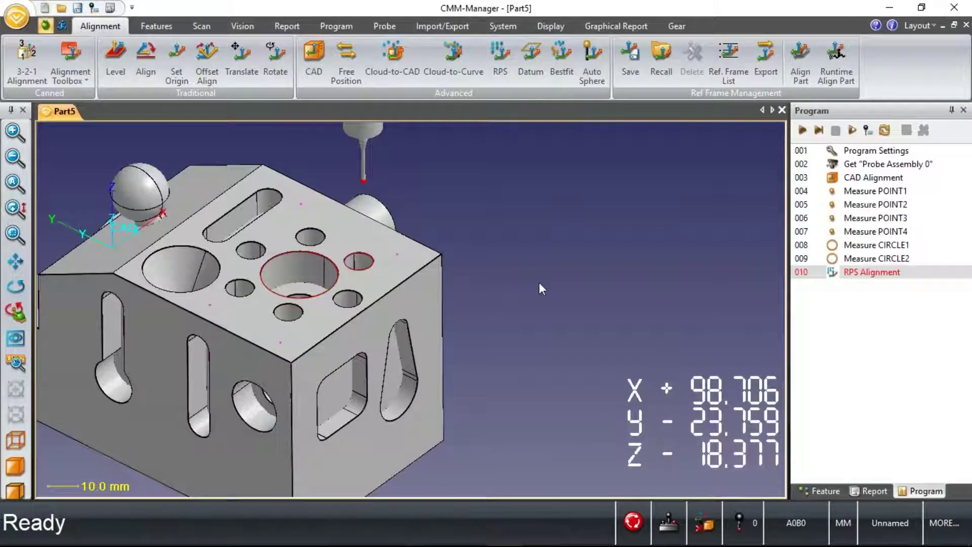
# Sync the CAD model to the aligned part frame, moving it along, as program step 011.
pyautogui.moveTo(338, 318); pyautogui.dragTo(512, 306, button='middle')
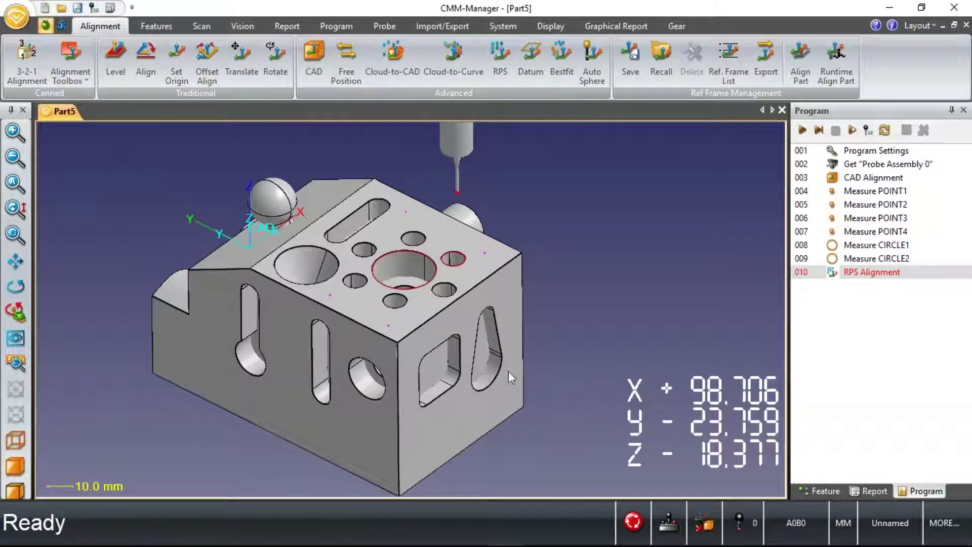
pyautogui.moveTo(508, 405); pyautogui.dragTo(466, 363, button='right')
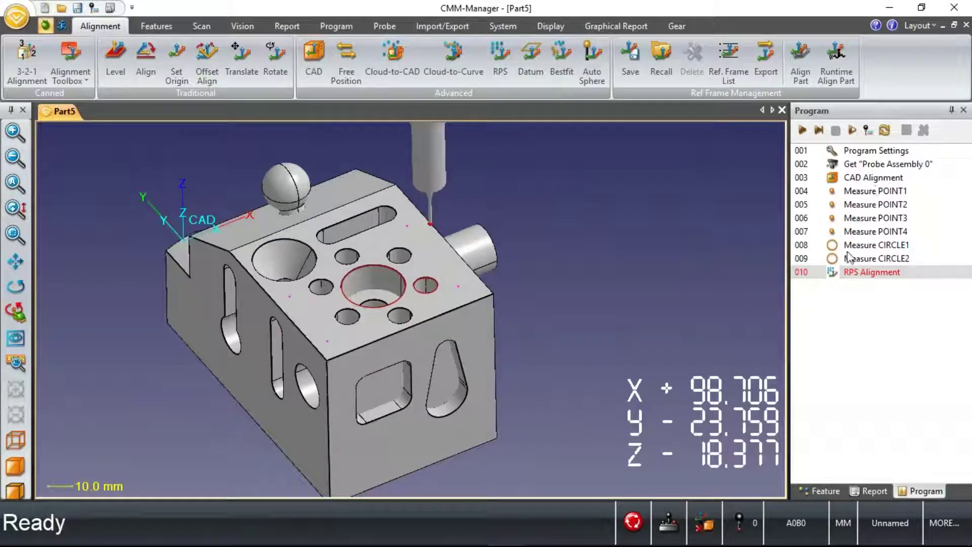
pyautogui.click(705, 524)
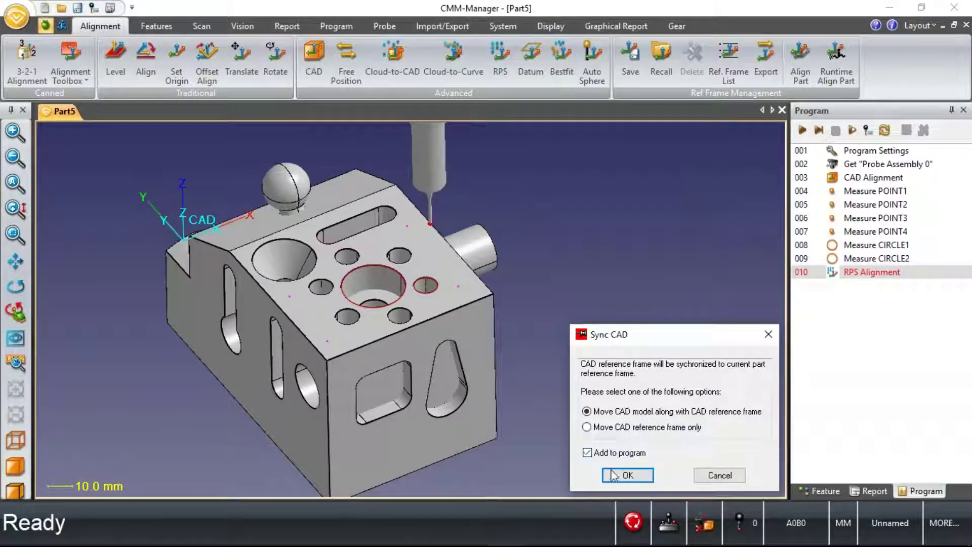
pyautogui.click(626, 476)
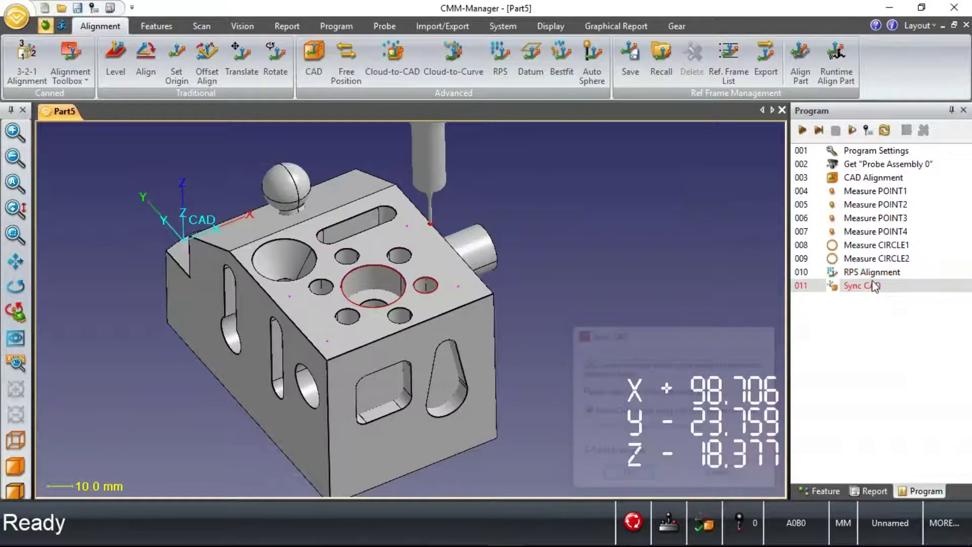
pyautogui.click(841, 277)
pyautogui.click(842, 286)
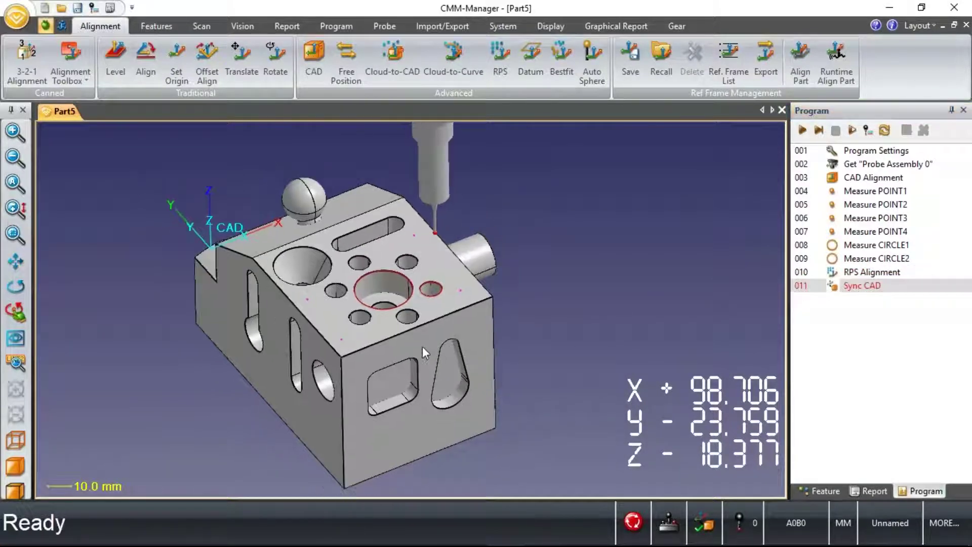
pyautogui.click(156, 26)
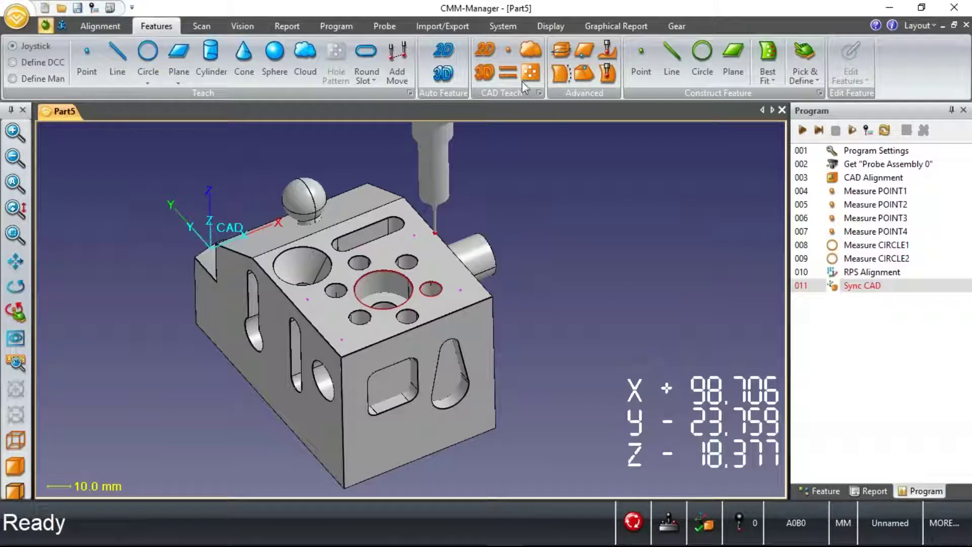
# Abandon a first hole pick, orbit to the top face and reselect the Sync CAD step.
pyautogui.click(485, 50)
pyautogui.click(403, 291)
pyautogui.scroll(4, 402, 291)
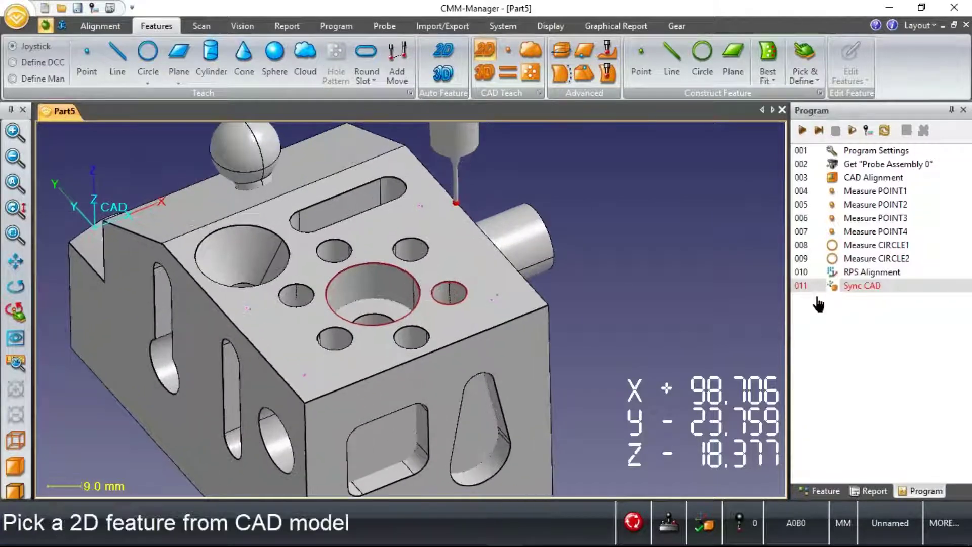
pyautogui.click(876, 259)
pyautogui.moveTo(508, 314); pyautogui.dragTo(417, 338, button='middle')
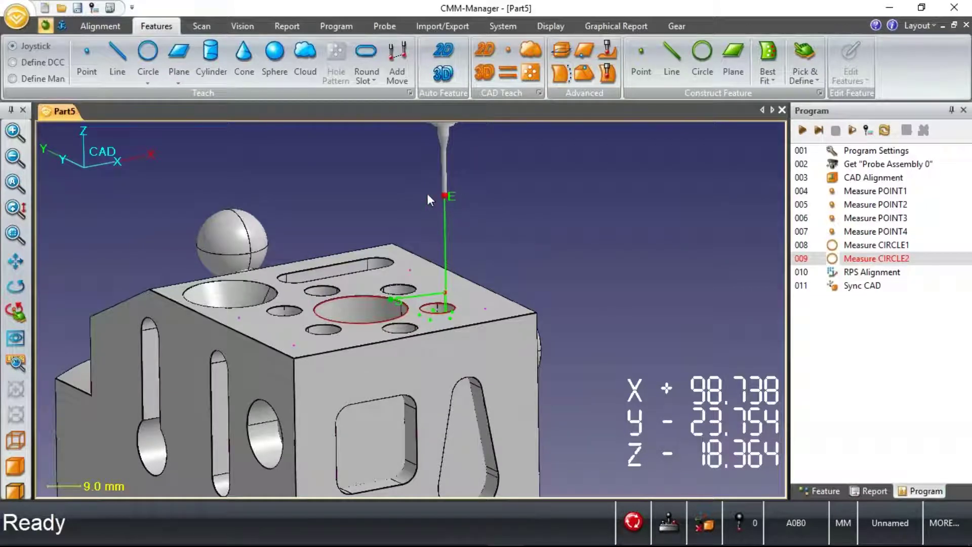
pyautogui.scroll(-1, 429, 238)
pyautogui.moveTo(425, 254); pyautogui.dragTo(709, 253, button='middle')
pyautogui.click(861, 286)
# Teach a small top-face hole as five-point Measure CIRCLE3 and review the new step.
pyautogui.click(485, 50)
pyautogui.click(407, 304)
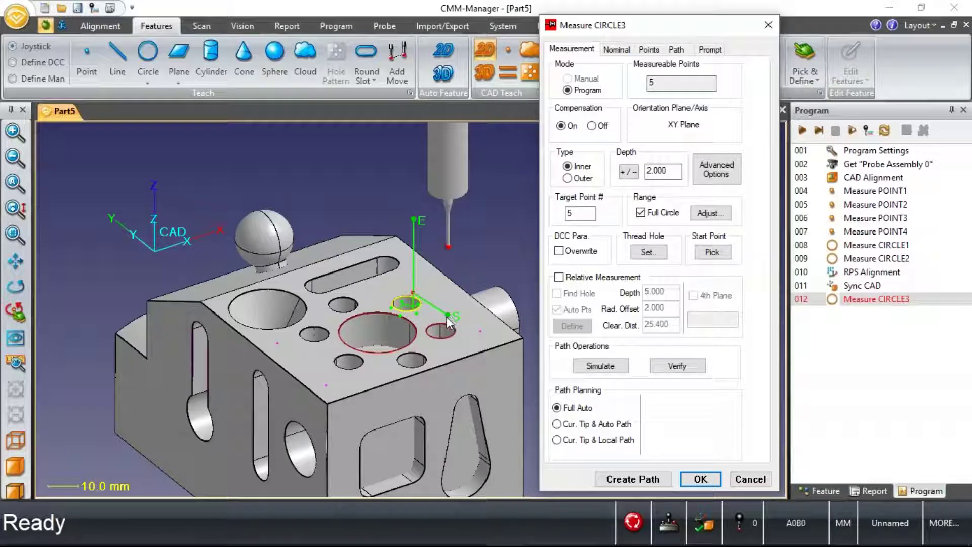
pyautogui.moveTo(449, 344); pyautogui.dragTo(448, 320, button='middle')
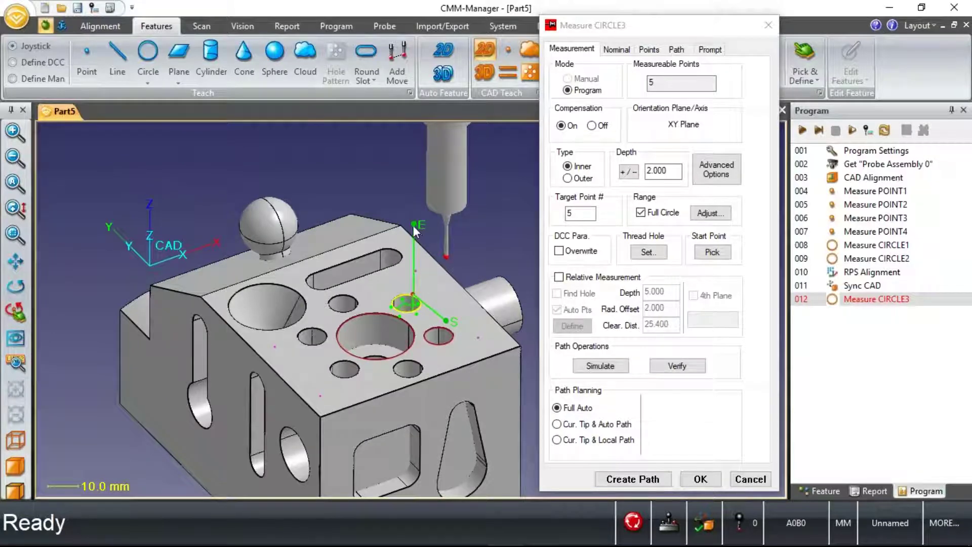
pyautogui.click(700, 479)
pyautogui.click(865, 261)
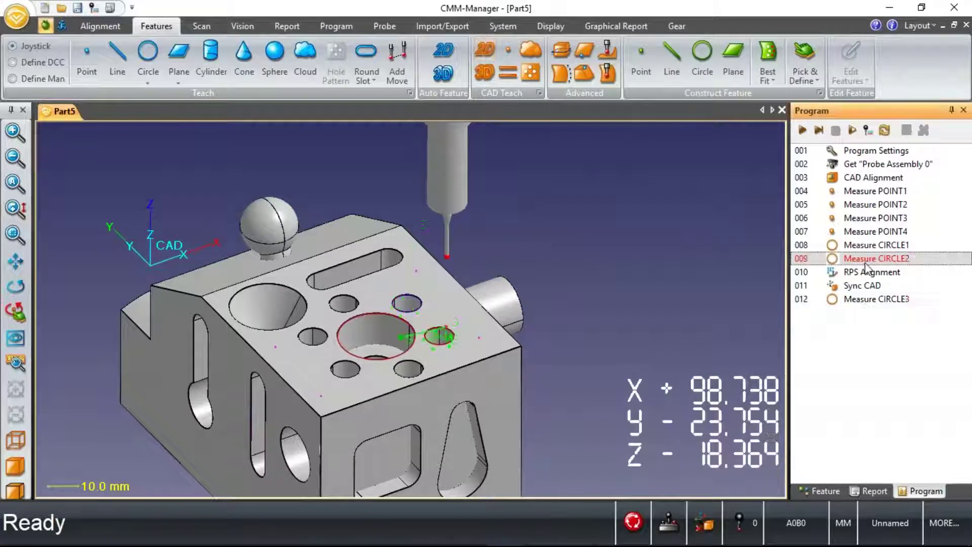
pyautogui.moveTo(411, 366); pyautogui.dragTo(433, 272, button='middle')
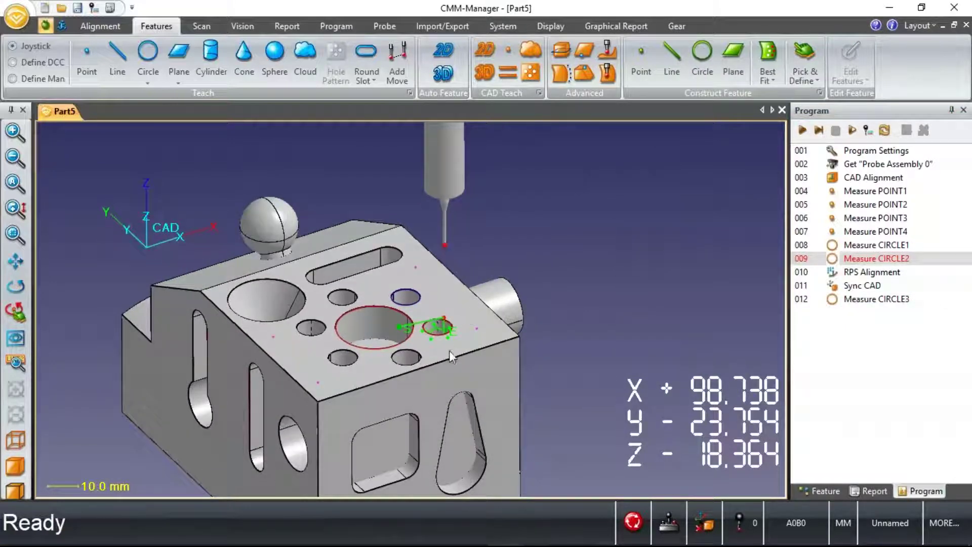
pyautogui.scroll(2, 450, 350)
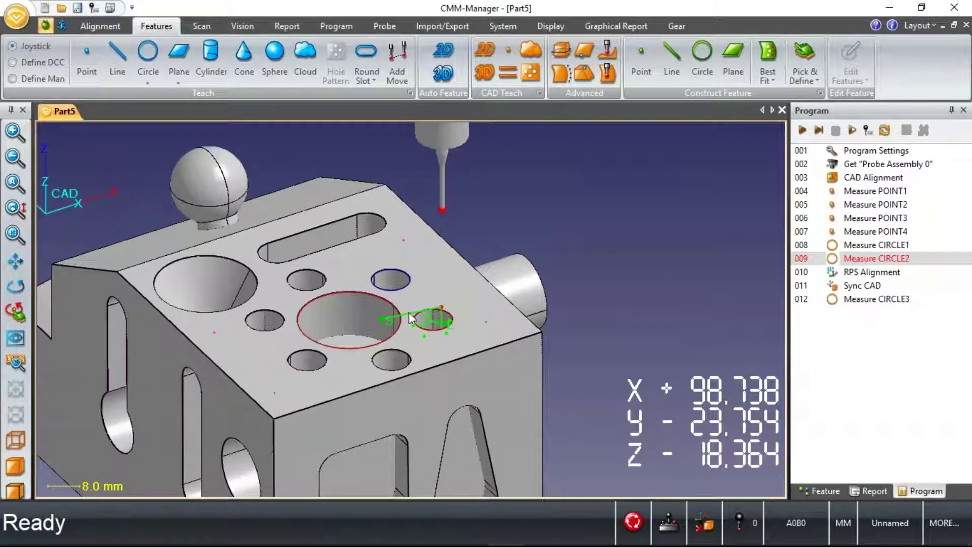
pyautogui.click(891, 299)
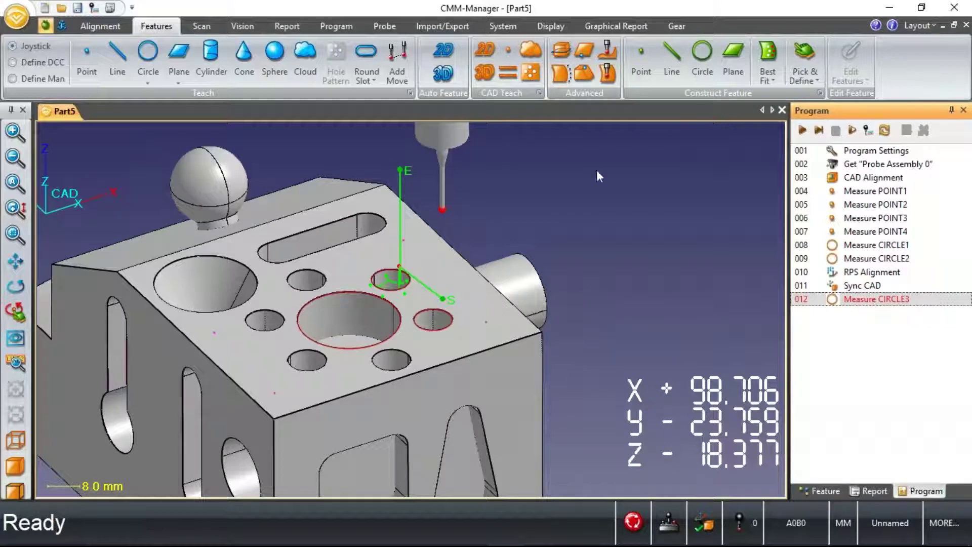
# Pick four more small top-face holes, accepting Measure CIRCLE4, CIRCLE5, CIRCLE6 and CIRCLE7 in turn.
pyautogui.click(484, 49)
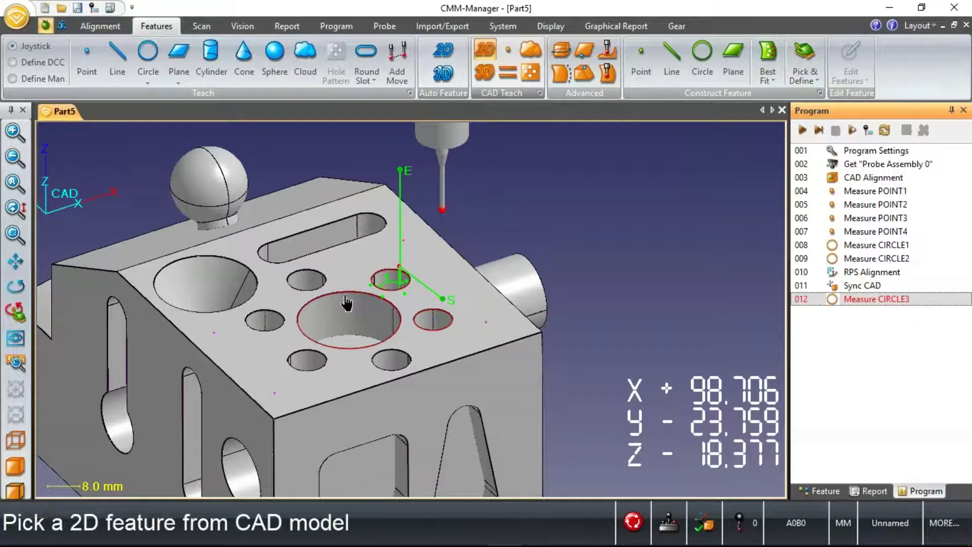
pyautogui.click(307, 278)
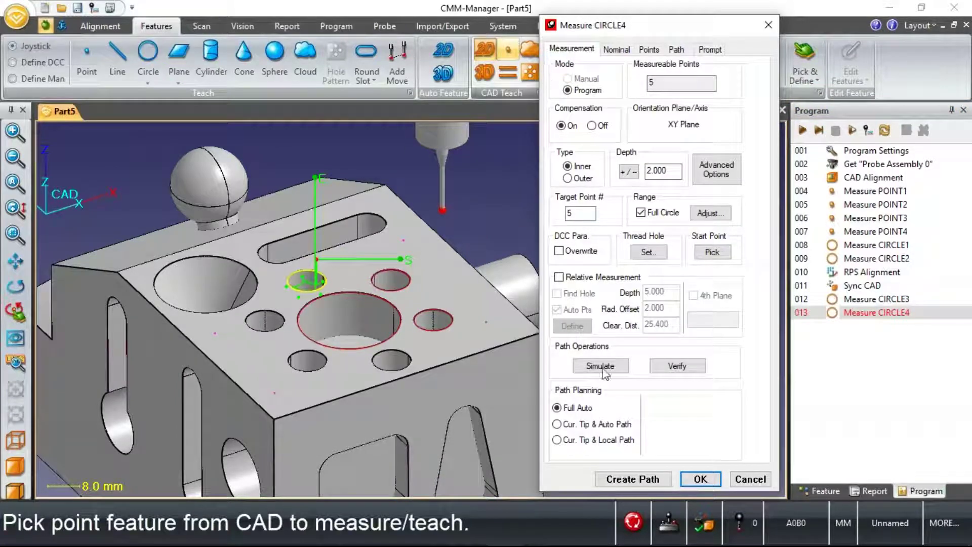
pyautogui.click(700, 478)
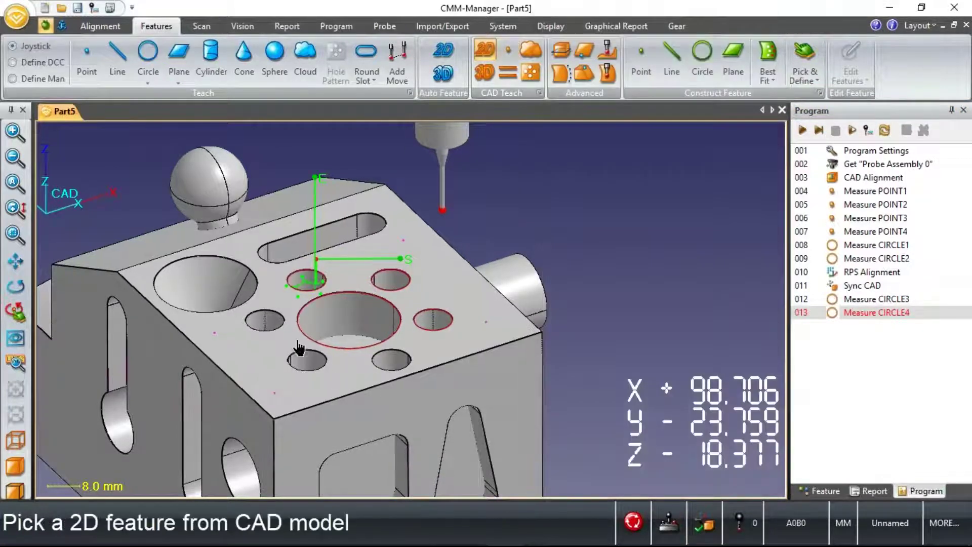
pyautogui.click(254, 319)
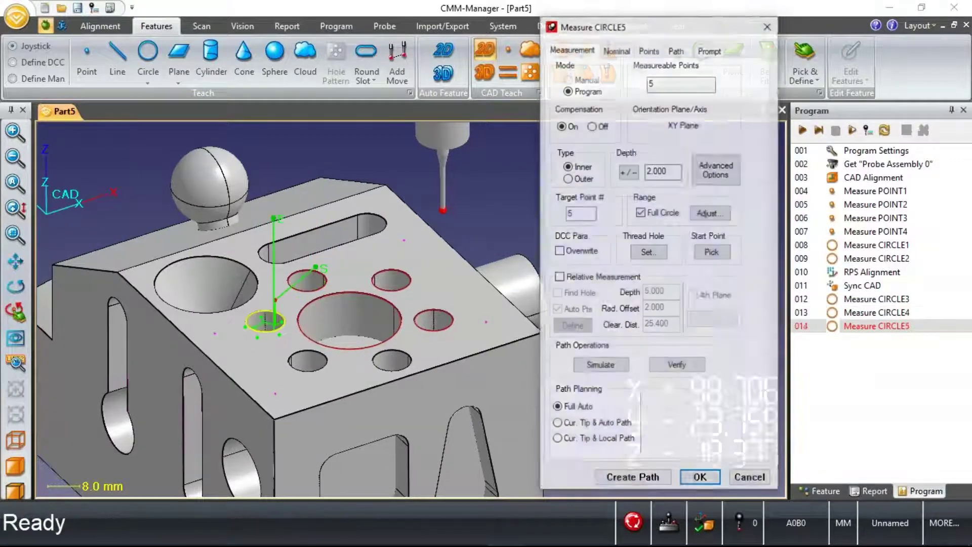
pyautogui.press('Return')
pyautogui.click(312, 358)
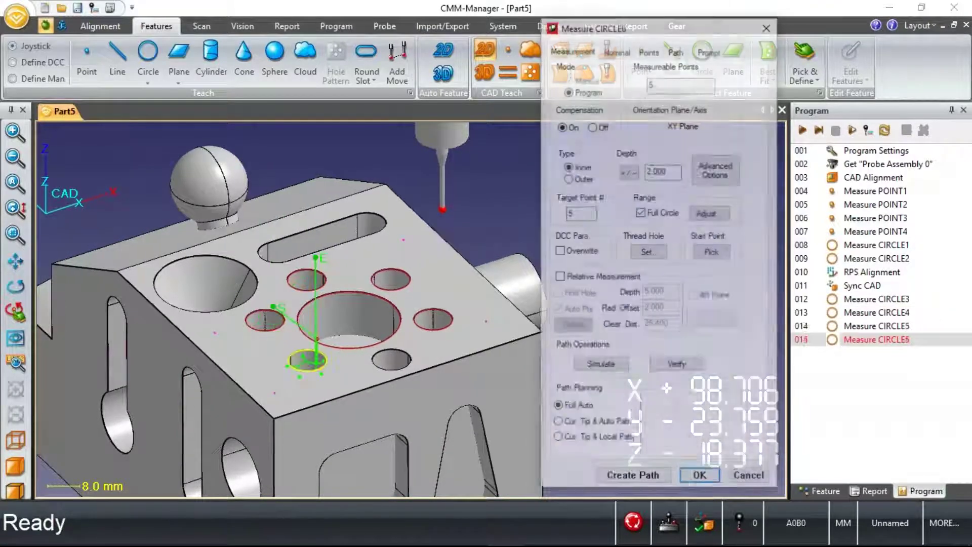
pyautogui.press('Return')
pyautogui.click(394, 358)
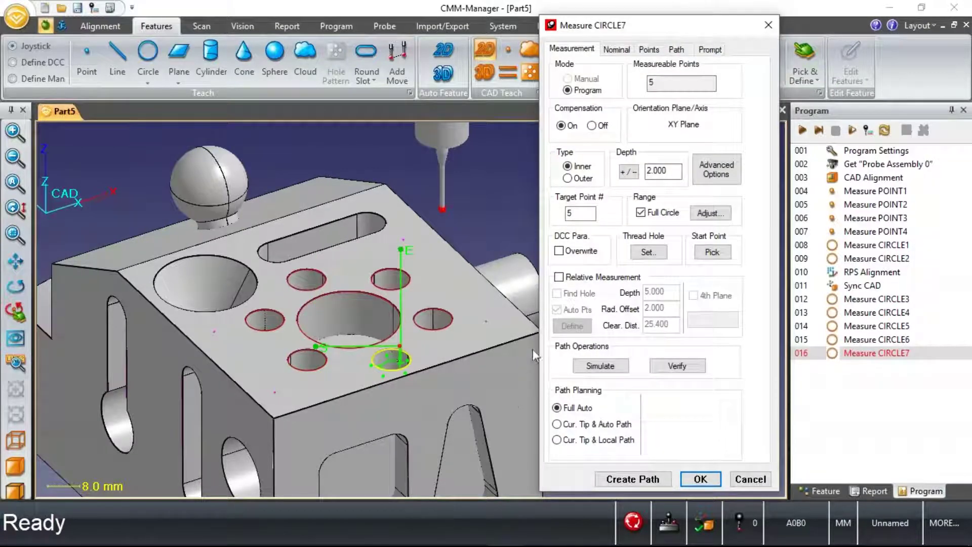
pyautogui.click(701, 479)
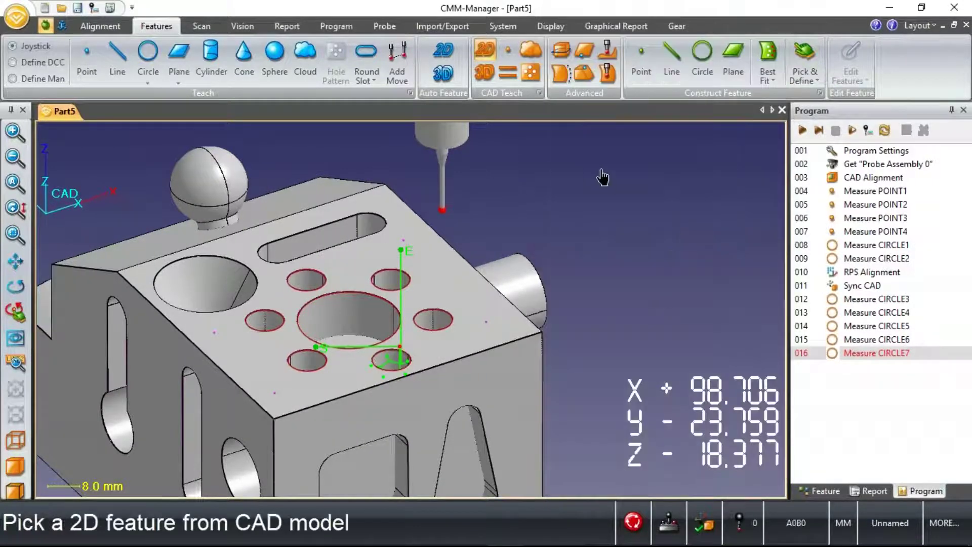
# Teach the large conical hole in 3D and accept the Measure CONE1 settings.
pyautogui.click(485, 72)
pyautogui.click(222, 288)
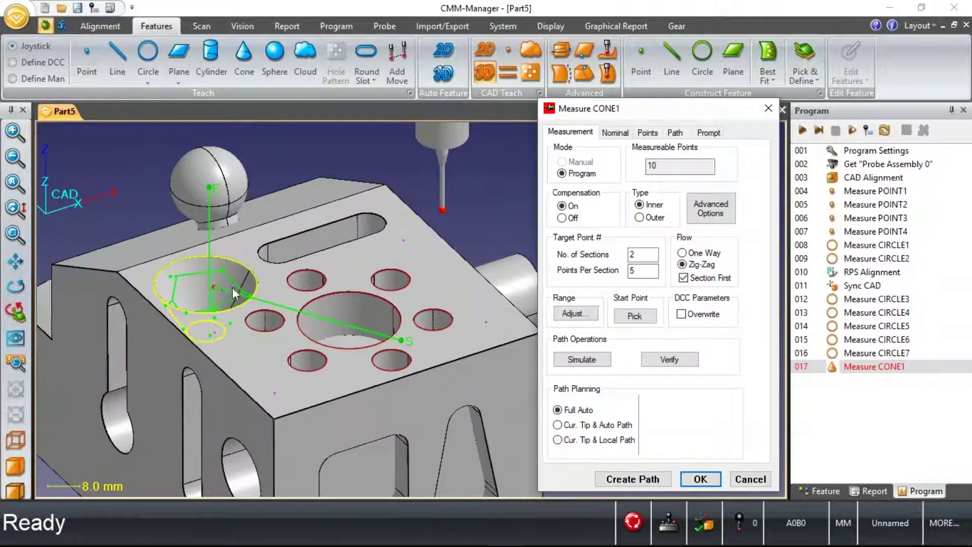
pyautogui.moveTo(239, 325); pyautogui.dragTo(259, 334, button='right')
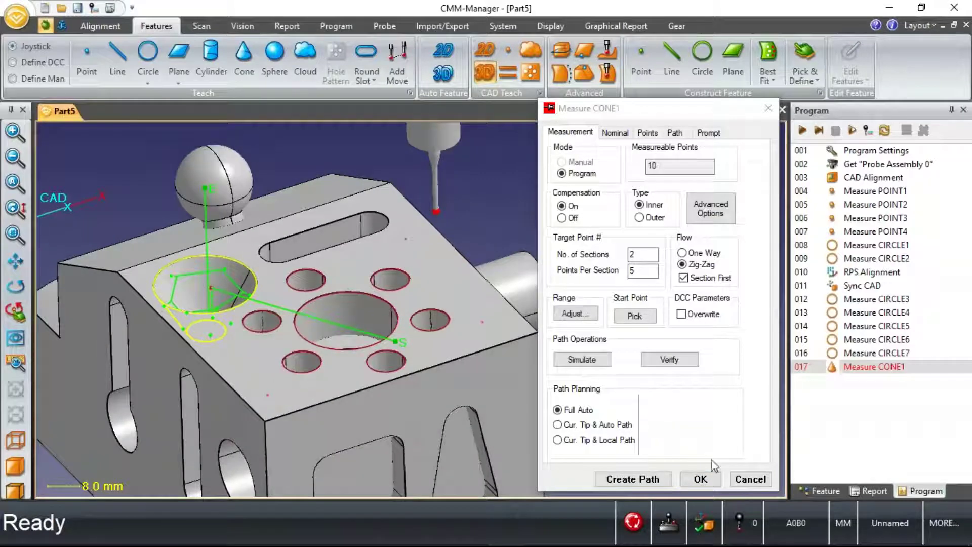
pyautogui.click(706, 479)
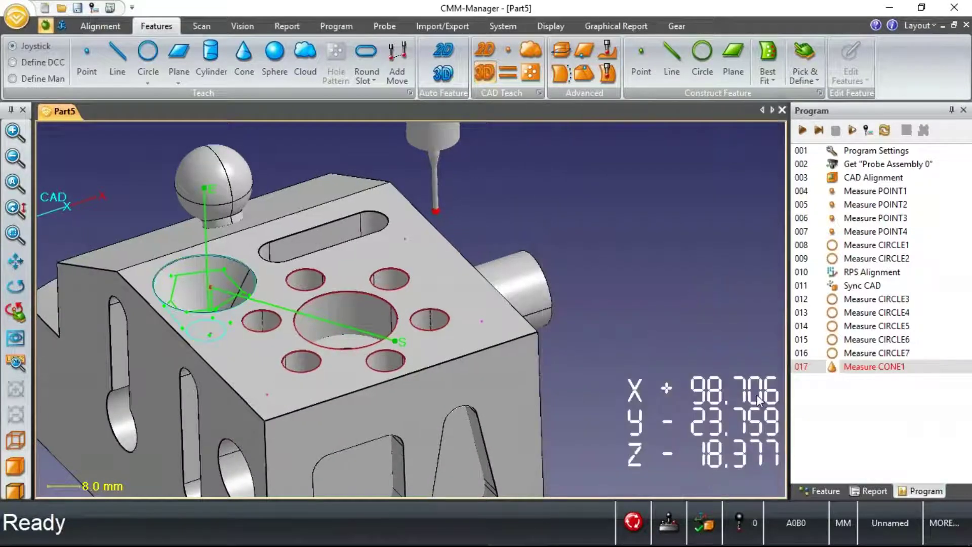
# Review the probe paths of CIRCLE4 through CIRCLE7 and CONE1 in the program.
pyautogui.click(859, 341)
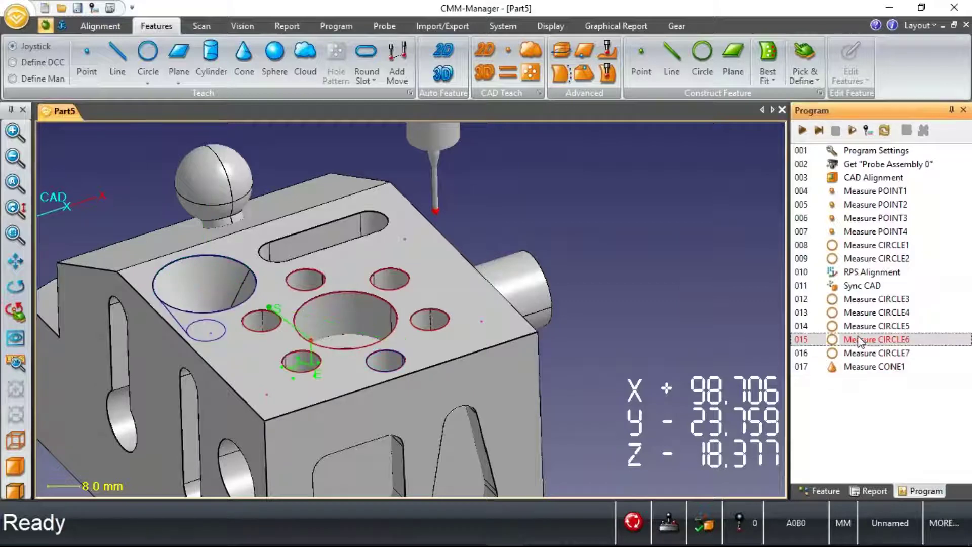
pyautogui.click(858, 314)
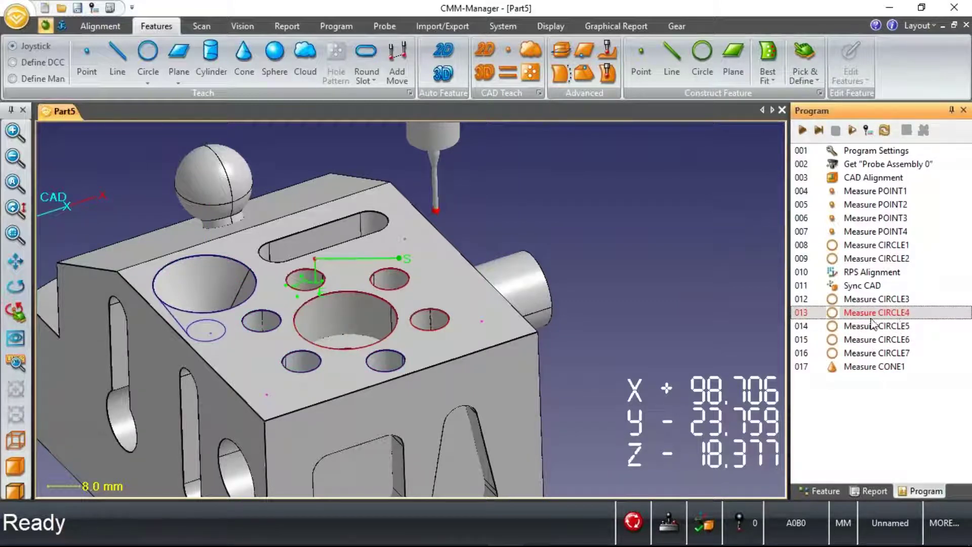
pyautogui.click(856, 325)
pyautogui.click(855, 339)
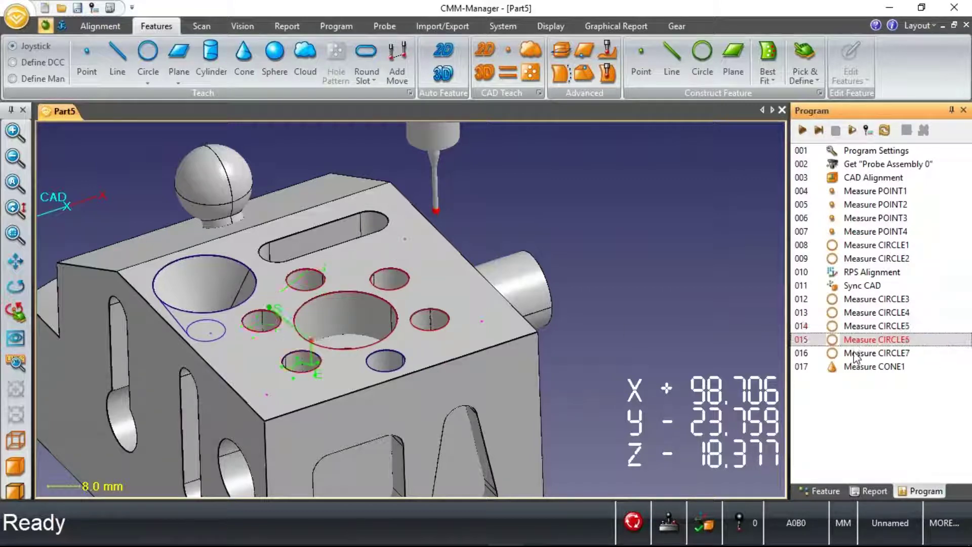
pyautogui.click(856, 353)
pyautogui.click(851, 366)
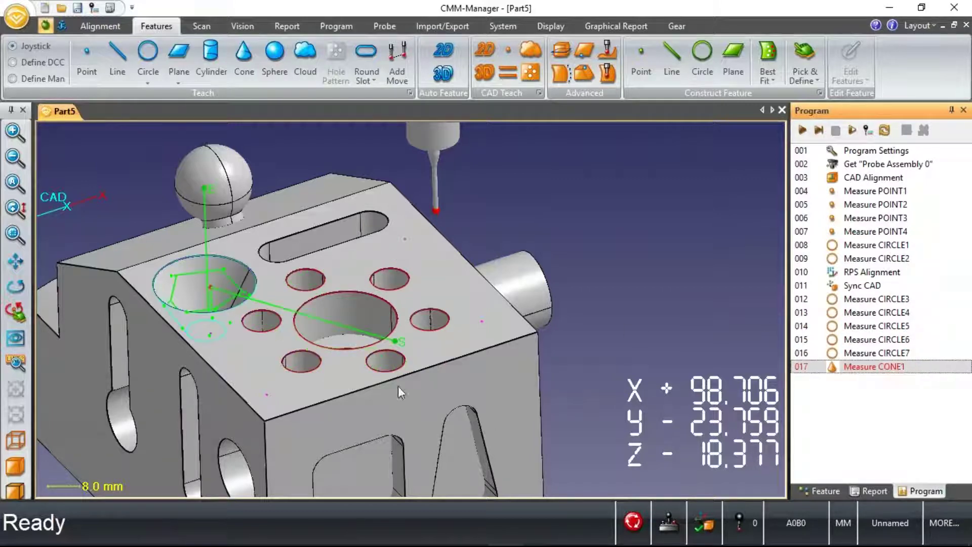
pyautogui.click(852, 314)
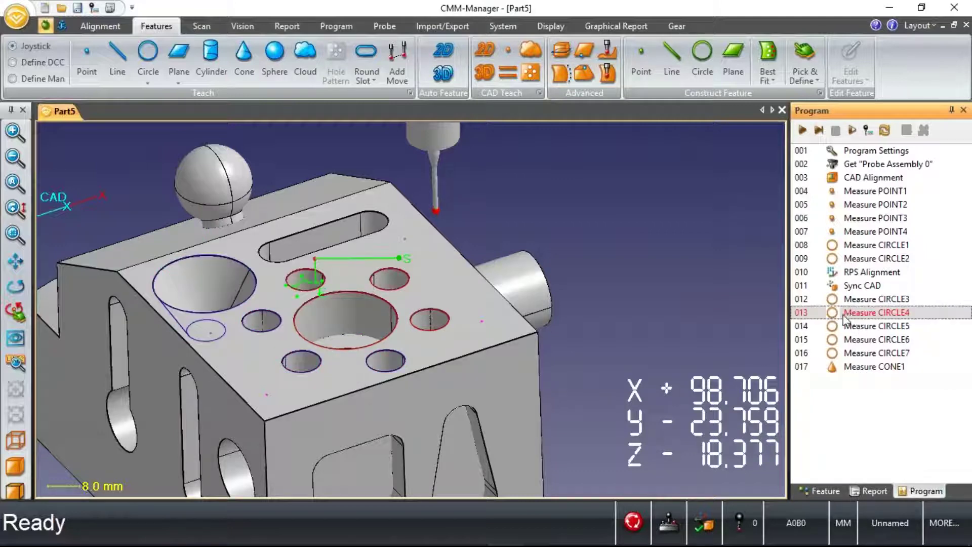
# Move Measure CONE1 up to step 014 after CIRCLE4, then review each reordered path.
pyautogui.click(863, 369)
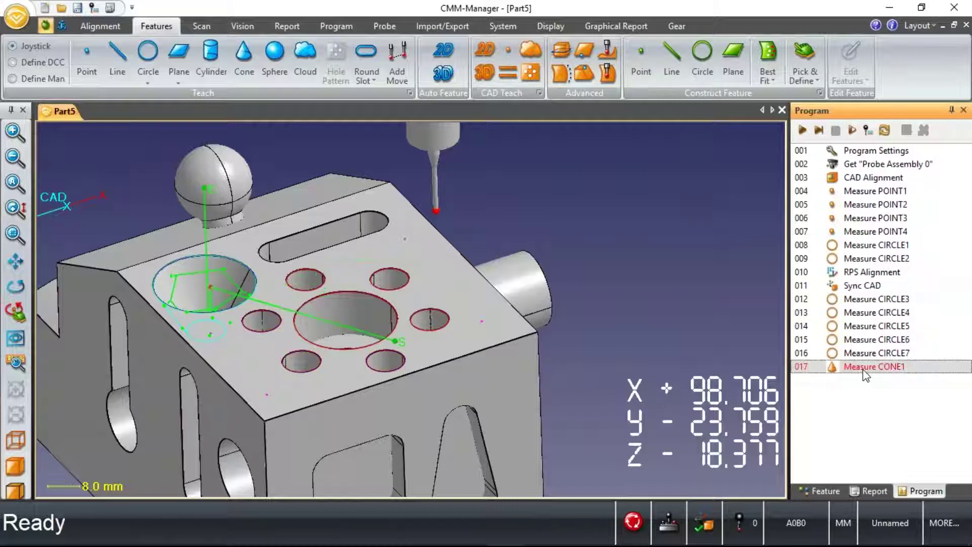
pyautogui.moveTo(865, 375); pyautogui.dragTo(866, 326)
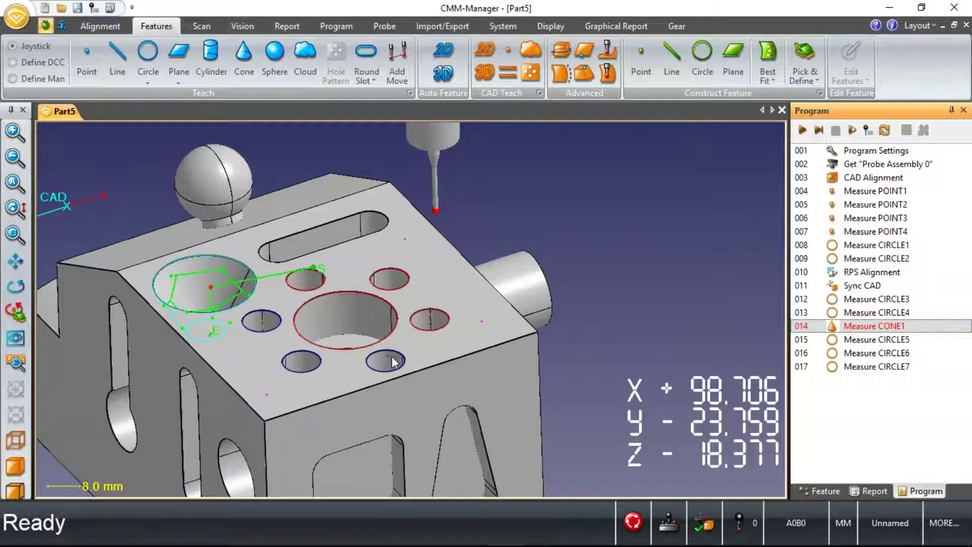
pyautogui.click(861, 313)
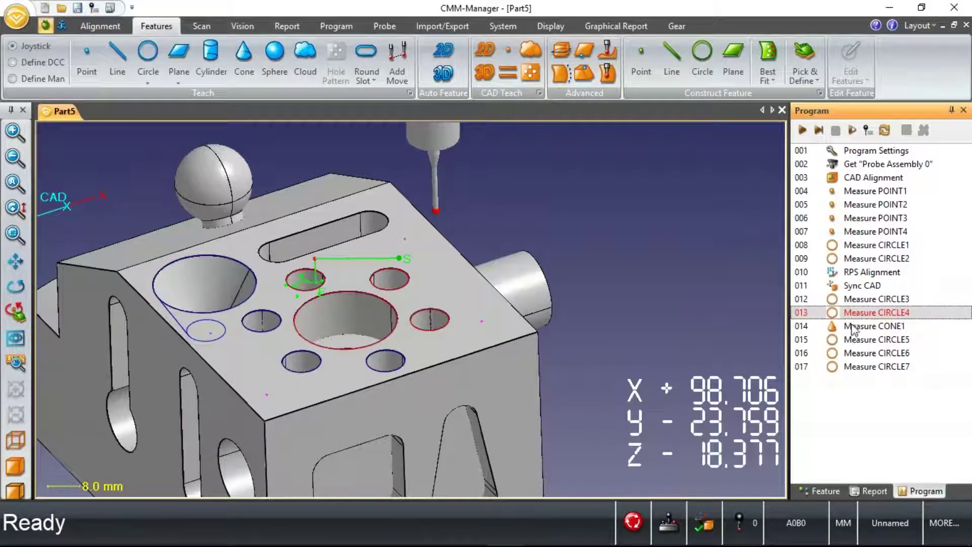
pyautogui.click(854, 327)
pyautogui.click(856, 339)
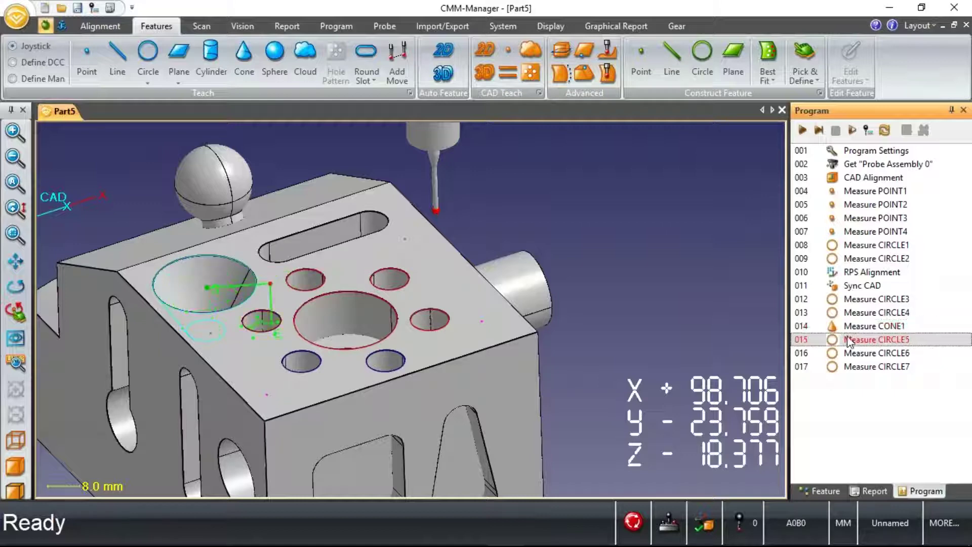
pyautogui.click(855, 355)
pyautogui.click(855, 368)
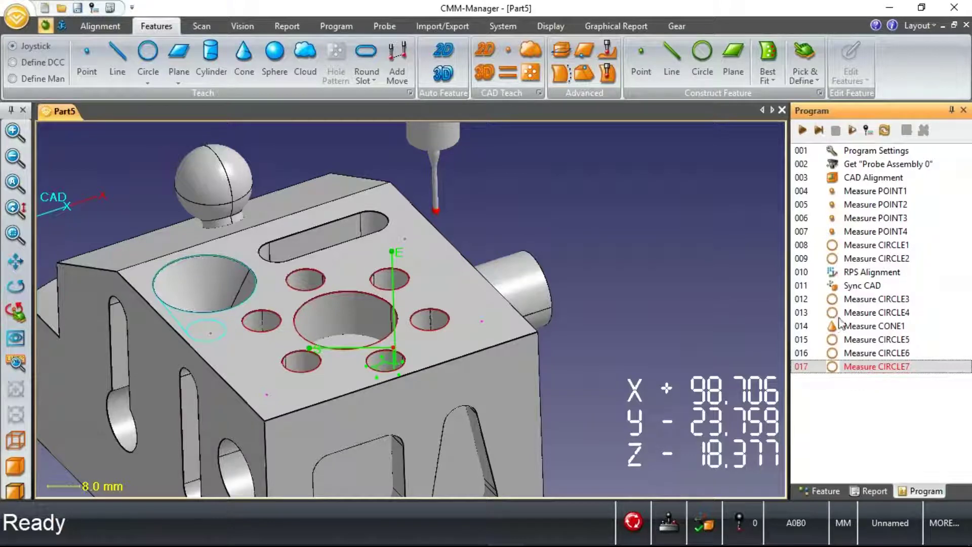
pyautogui.click(871, 302)
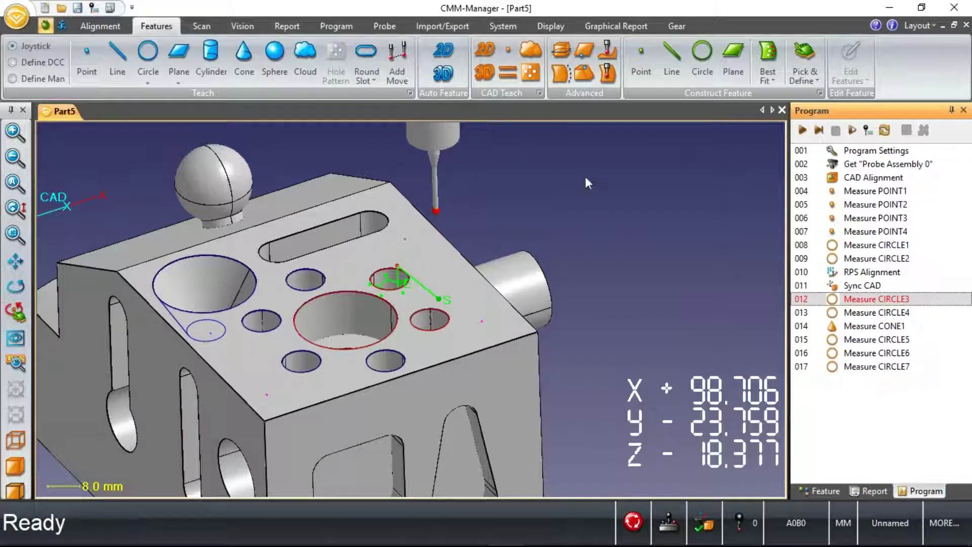
# Teach the long slot from its two end edges and accept Measure RNDSLT1 after CIRCLE3.
pyautogui.click(507, 72)
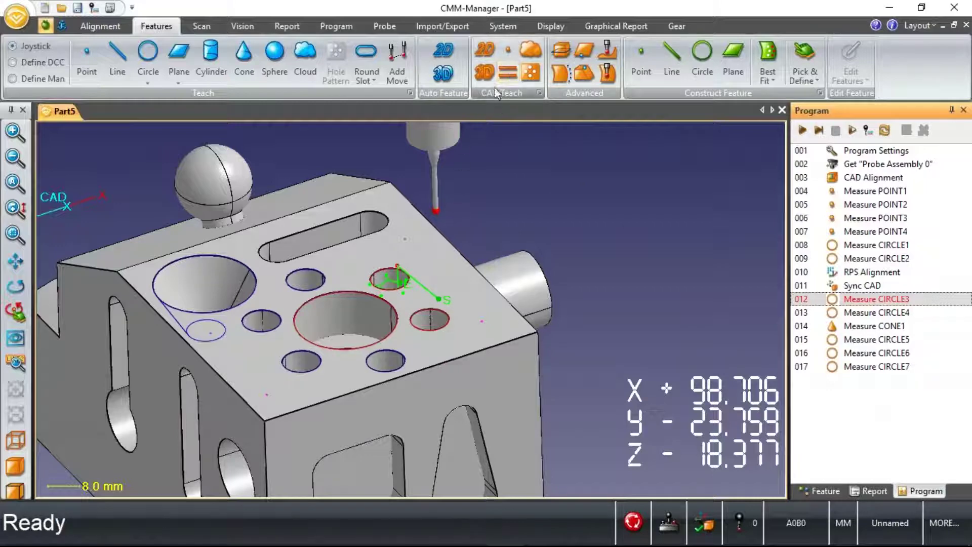
pyautogui.click(507, 73)
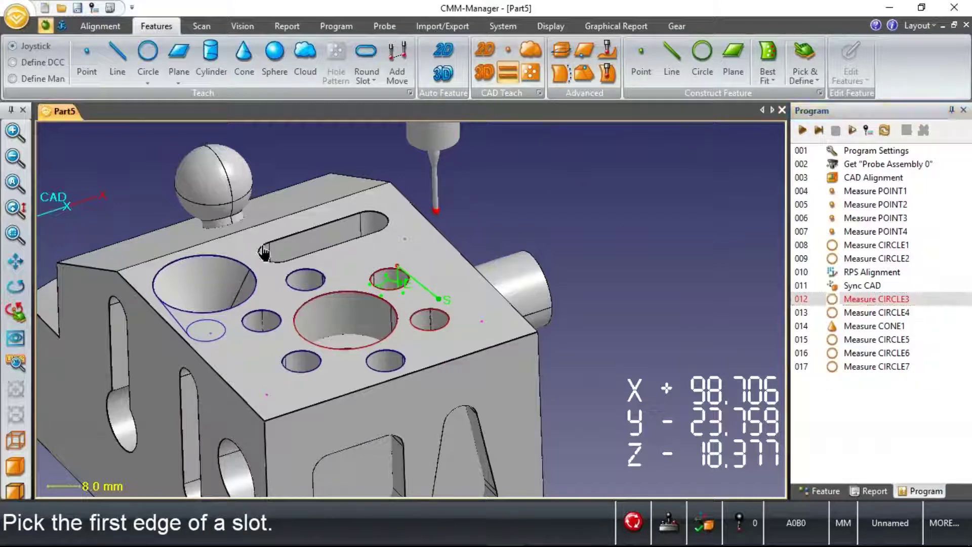
pyautogui.click(265, 252)
pyautogui.click(373, 221)
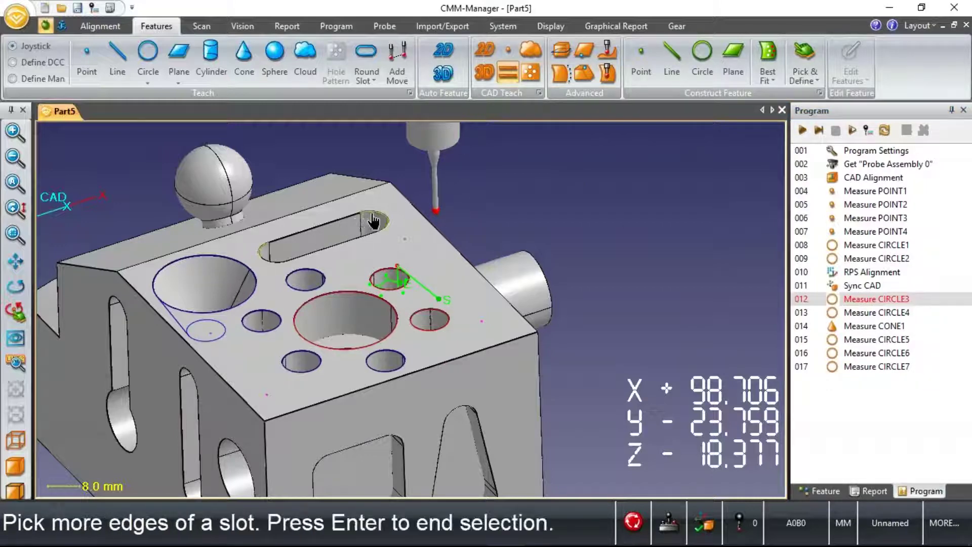
pyautogui.press('Return')
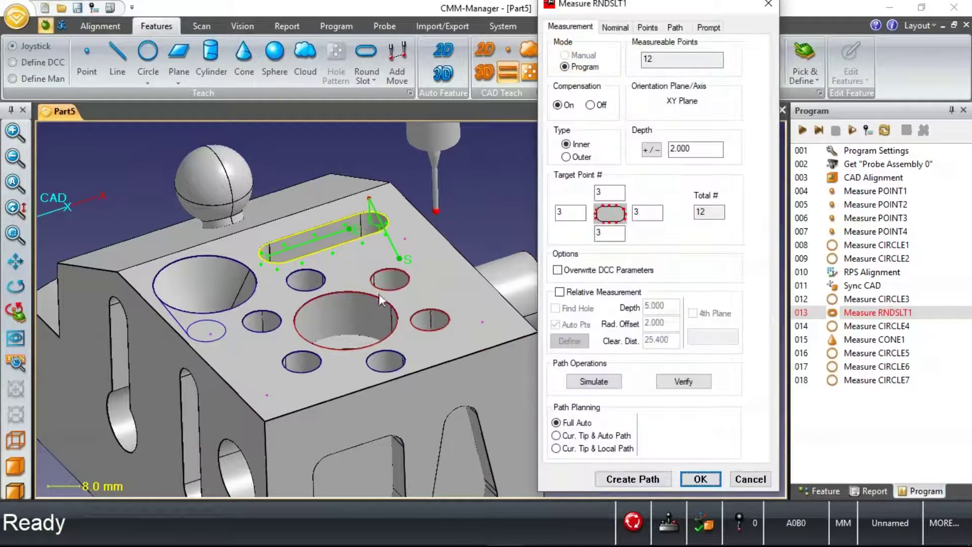
pyautogui.moveTo(388, 314)
pyautogui.mouseDown(button='middle')
pyautogui.moveTo(393, 326)
pyautogui.moveTo(389, 313)
pyautogui.mouseUp(button='middle')
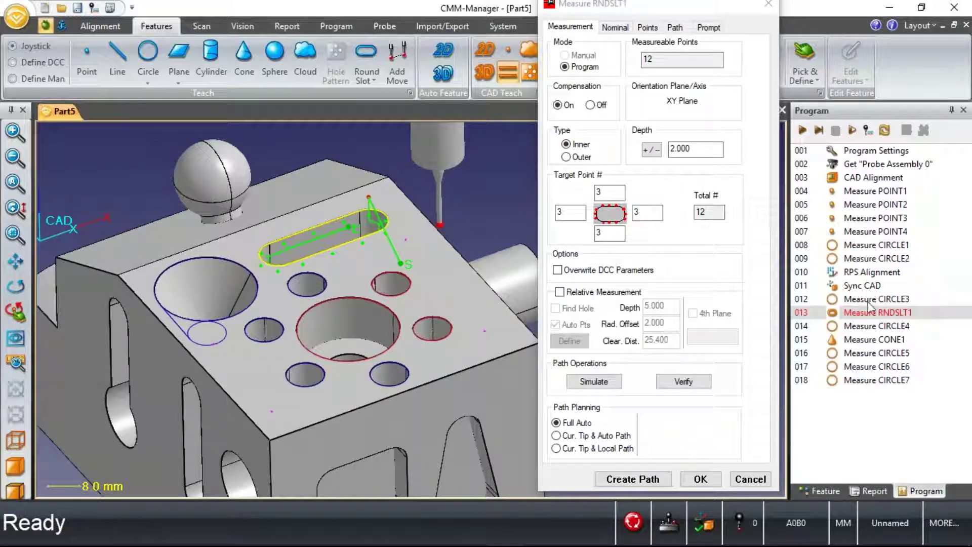
pyautogui.click(700, 479)
# Review the CIRCLE4 and CONE1 paths from a top-down view, then jump to the last program step.
pyautogui.click(872, 326)
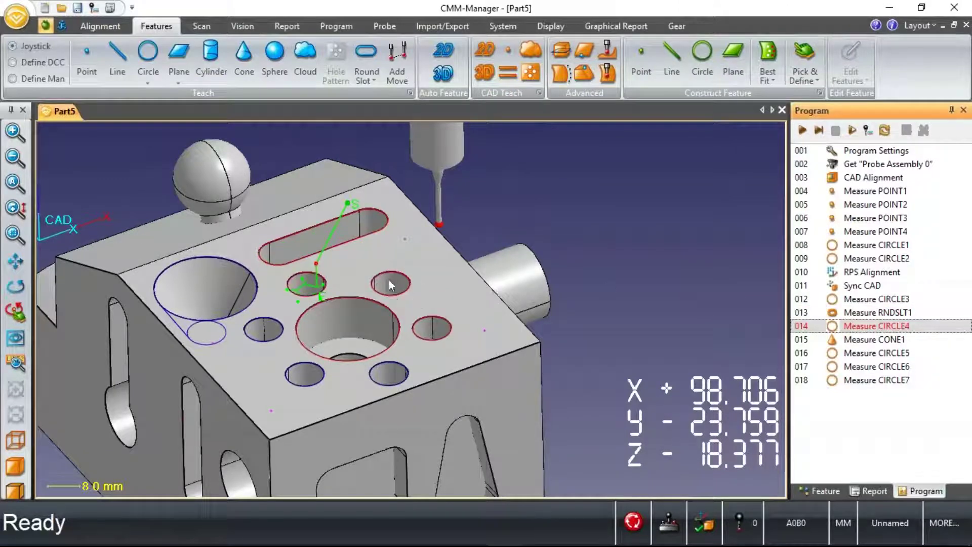
pyautogui.moveTo(390, 273); pyautogui.dragTo(351, 291, button='middle')
pyautogui.moveTo(352, 324); pyautogui.dragTo(347, 288, button='middle')
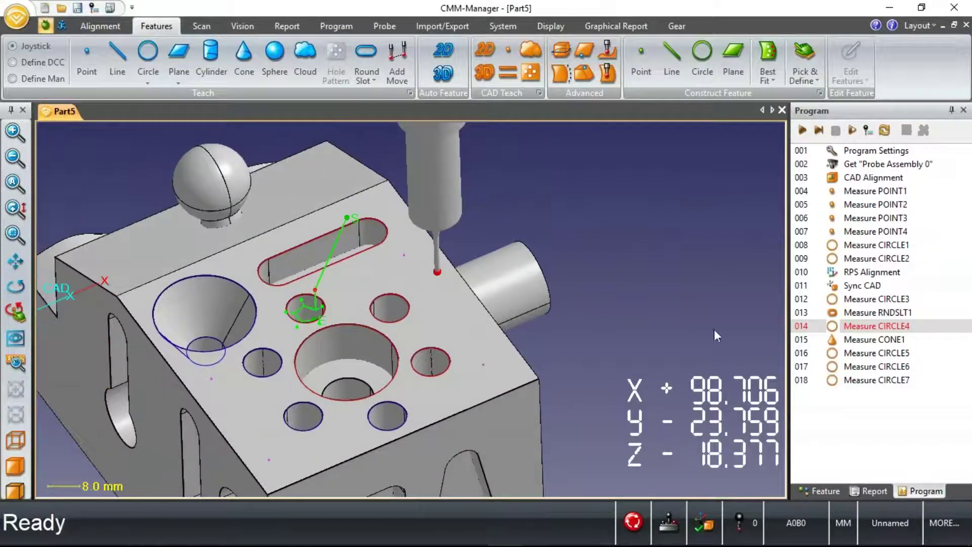
pyautogui.click(860, 339)
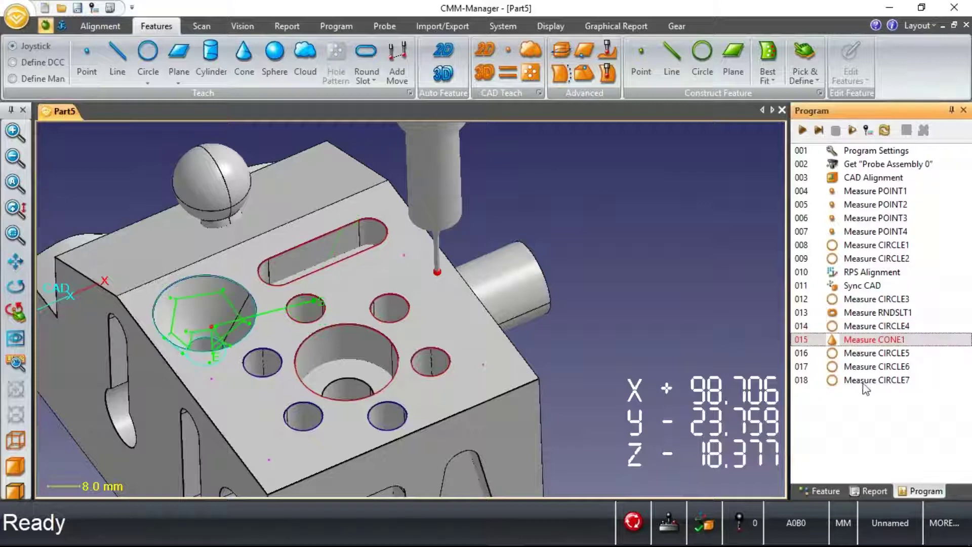
pyautogui.press('End')
pyautogui.keyDown('shift'); pyautogui.moveTo(486, 344); pyautogui.dragTo(485, 308, button='middle'); pyautogui.keyUp('shift')
pyautogui.scroll(-2, 454, 348)
pyautogui.moveTo(451, 355); pyautogui.dragTo(450, 333, button='middle')
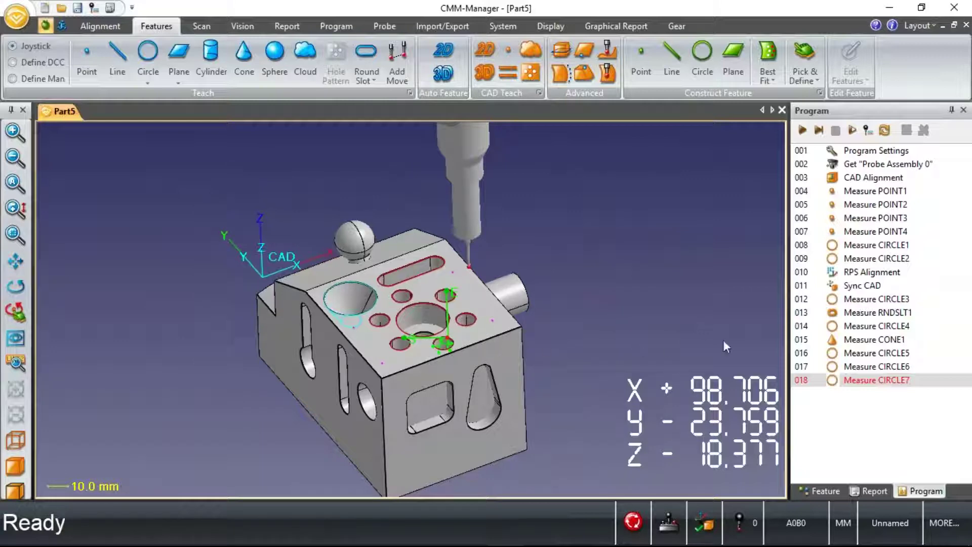
pyautogui.click(487, 48)
# Teach the side-face hole as CIRCLE8, verify it (diameter 19.033, form 0.037) and accept.
pyautogui.click(368, 419)
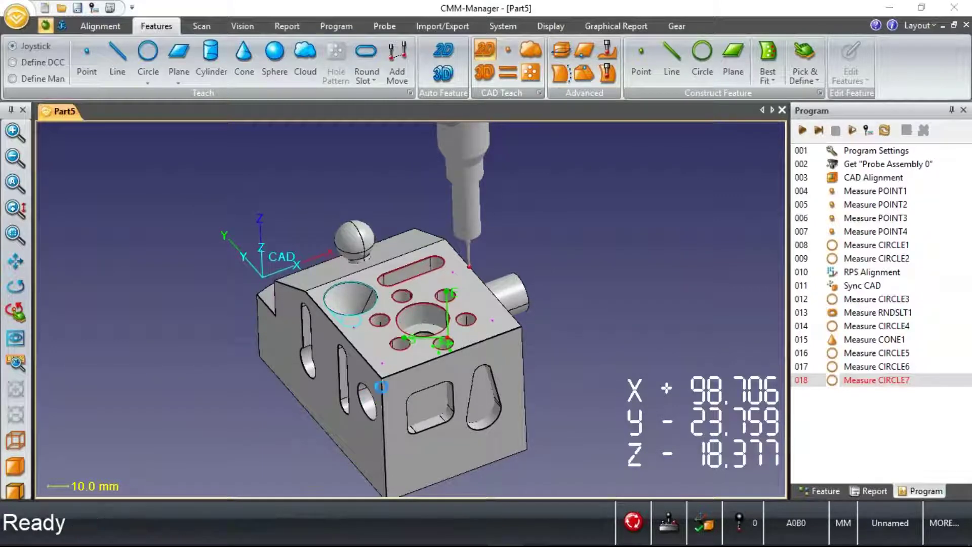
pyautogui.keyDown('shift'); pyautogui.moveTo(424, 363); pyautogui.dragTo(306, 345, button='middle'); pyautogui.keyUp('shift')
pyautogui.scroll(-2, 220, 387)
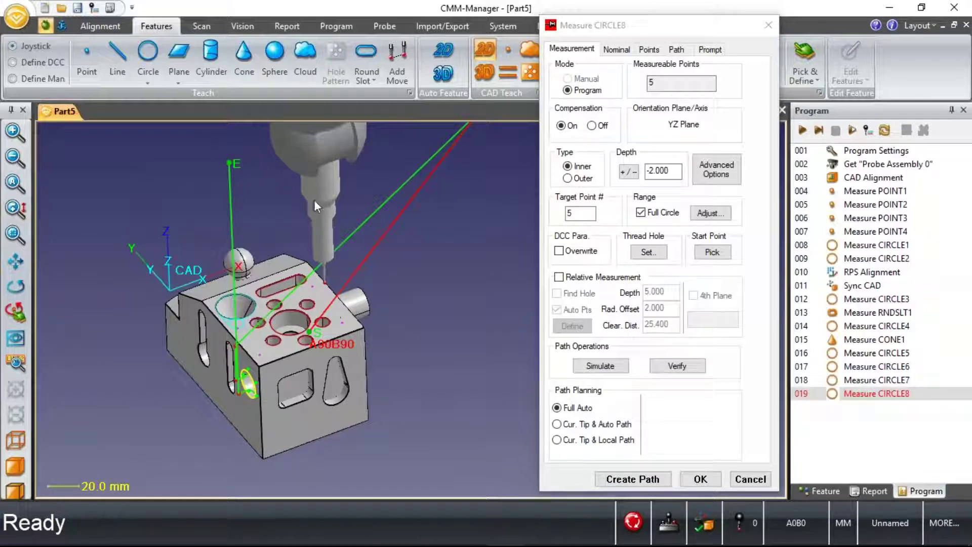
pyautogui.keyDown('shift'); pyautogui.moveTo(314, 205); pyautogui.dragTo(329, 317, button='middle'); pyautogui.keyUp('shift')
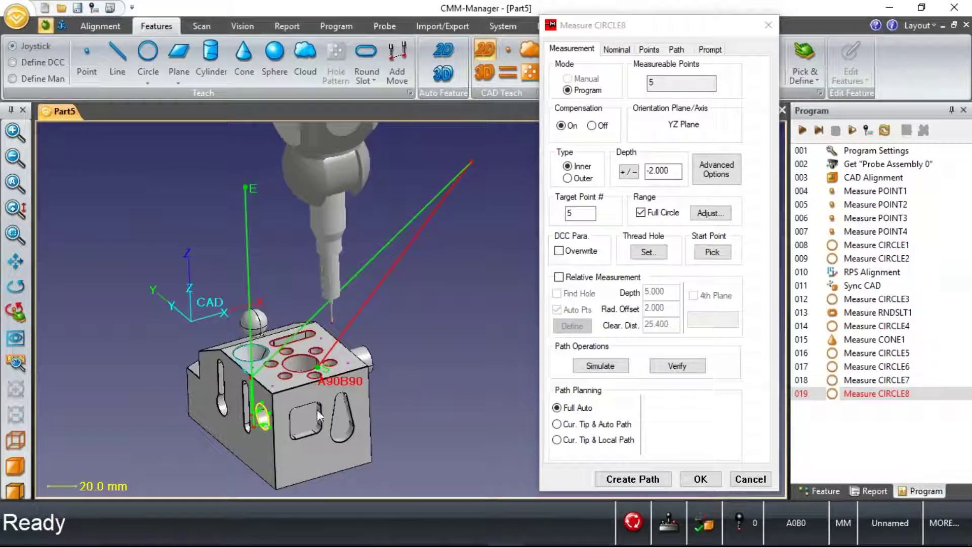
pyautogui.moveTo(315, 409); pyautogui.dragTo(304, 426, button='middle')
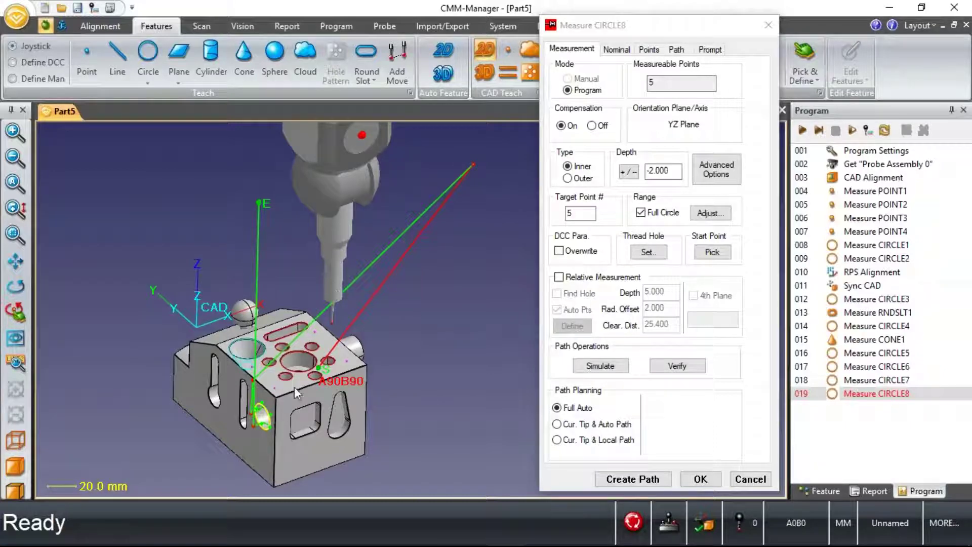
pyautogui.click(680, 369)
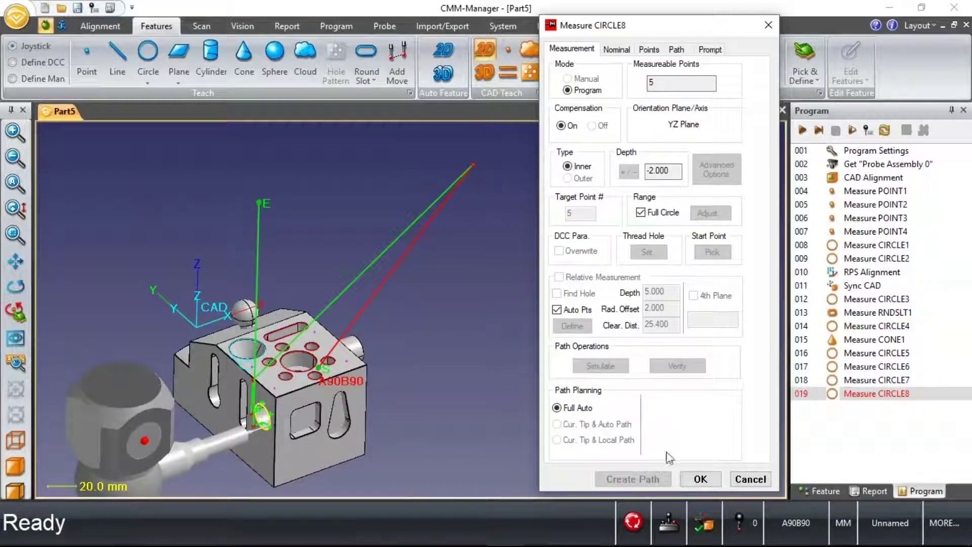
pyautogui.click(700, 482)
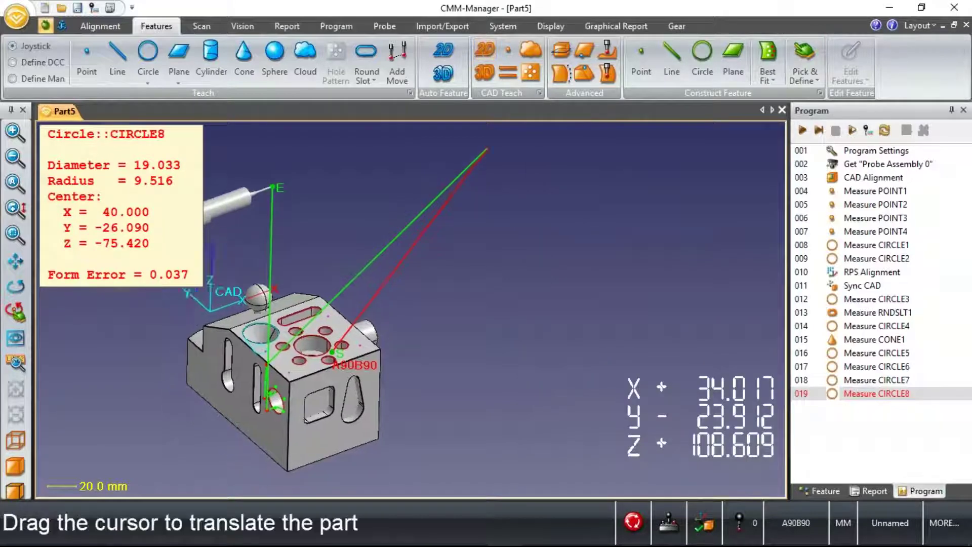
pyautogui.moveTo(273, 363); pyautogui.dragTo(547, 352, button='middle')
pyautogui.moveTo(381, 361); pyautogui.dragTo(518, 296, button='middle')
pyautogui.scroll(4, 507, 296)
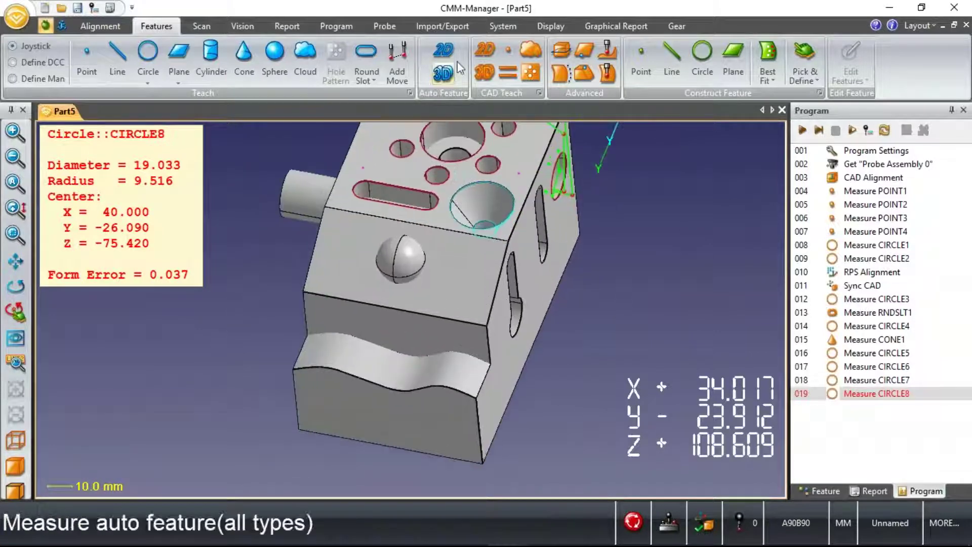
pyautogui.click(481, 76)
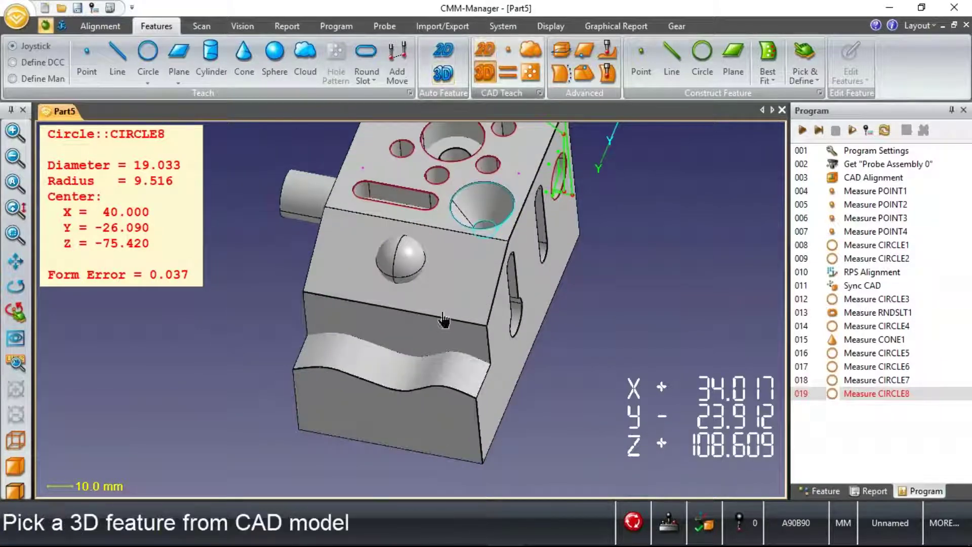
pyautogui.click(452, 269)
pyautogui.scroll(-4, 314, 346)
pyautogui.moveTo(336, 357); pyautogui.dragTo(396, 286, button='middle')
pyautogui.scroll(2, 378, 266)
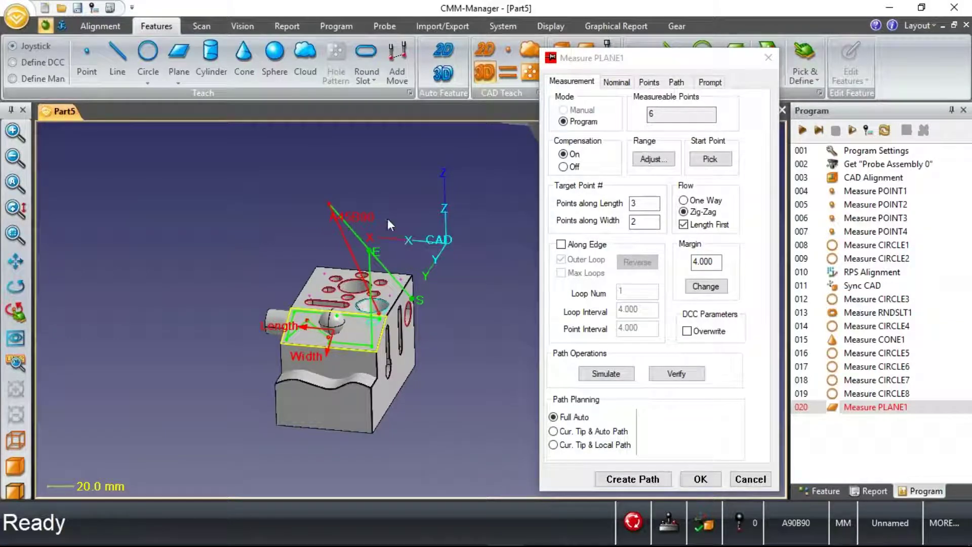
pyautogui.scroll(3, 372, 336)
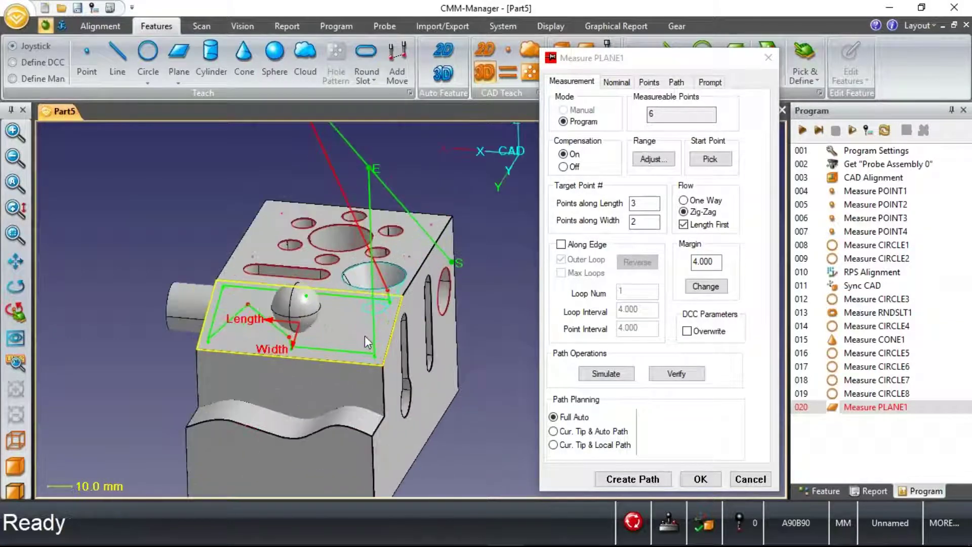
pyautogui.scroll(1, 364, 335)
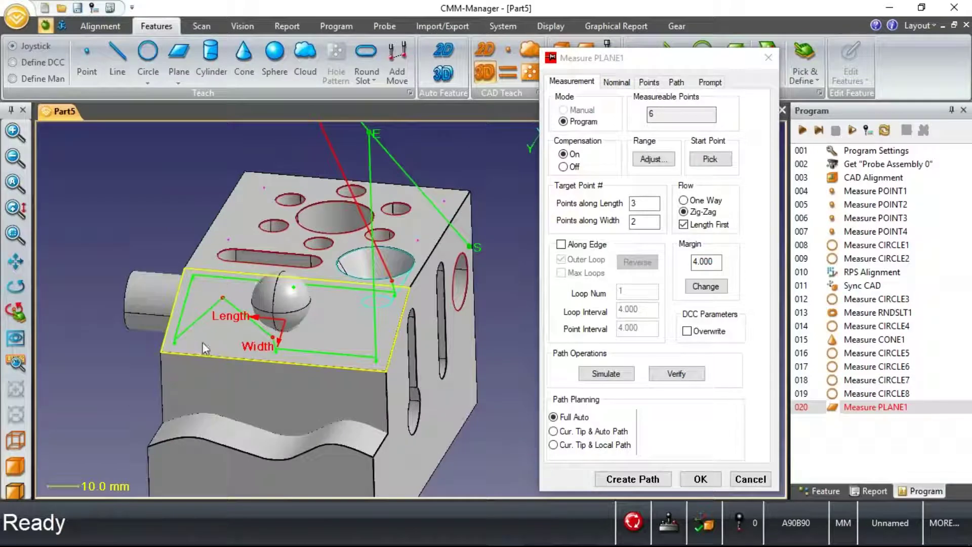
pyautogui.moveTo(319, 324); pyautogui.dragTo(339, 356, button='middle')
pyautogui.doubleClick(641, 203)
pyautogui.click(640, 222)
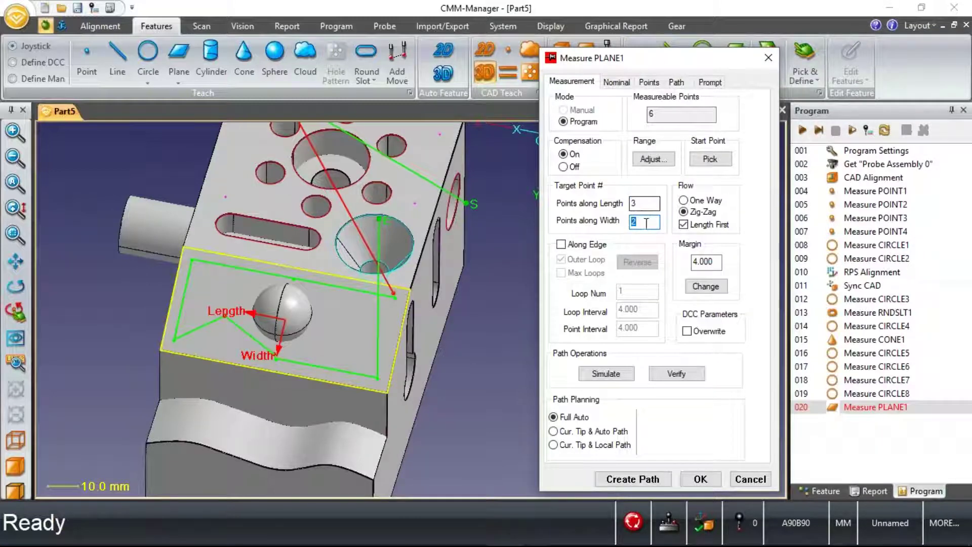
pyautogui.click(637, 204)
pyautogui.click(751, 480)
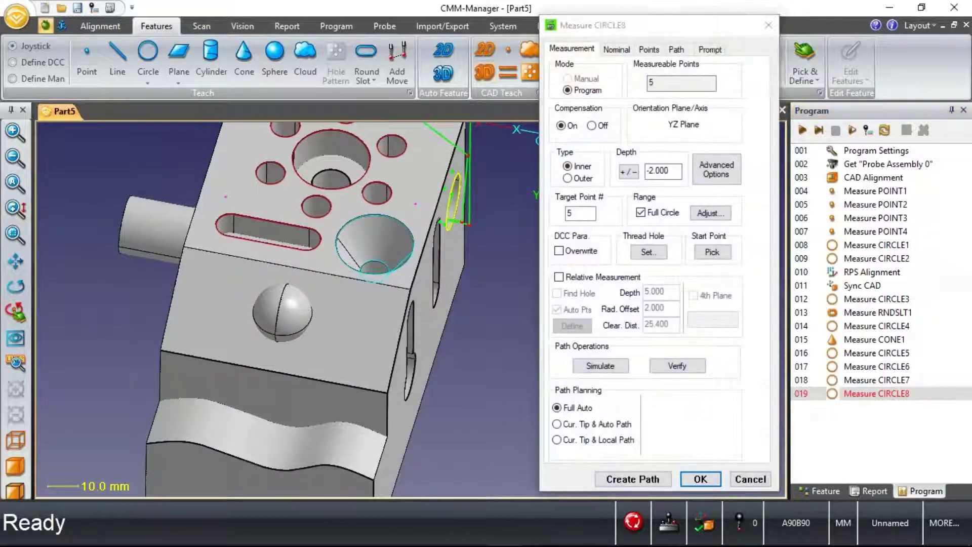
# Set Measure CIRCLE8 to 8 target points, regenerate its path and accept it.
pyautogui.click(16, 286)
pyautogui.moveTo(283, 304); pyautogui.dragTo(370, 296)
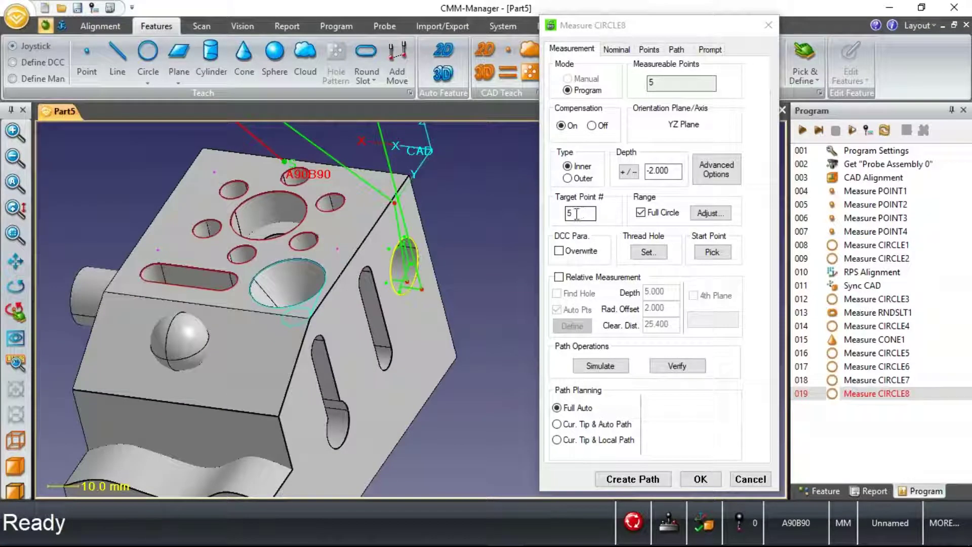
pyautogui.click(578, 214)
pyautogui.doubleClick(577, 214)
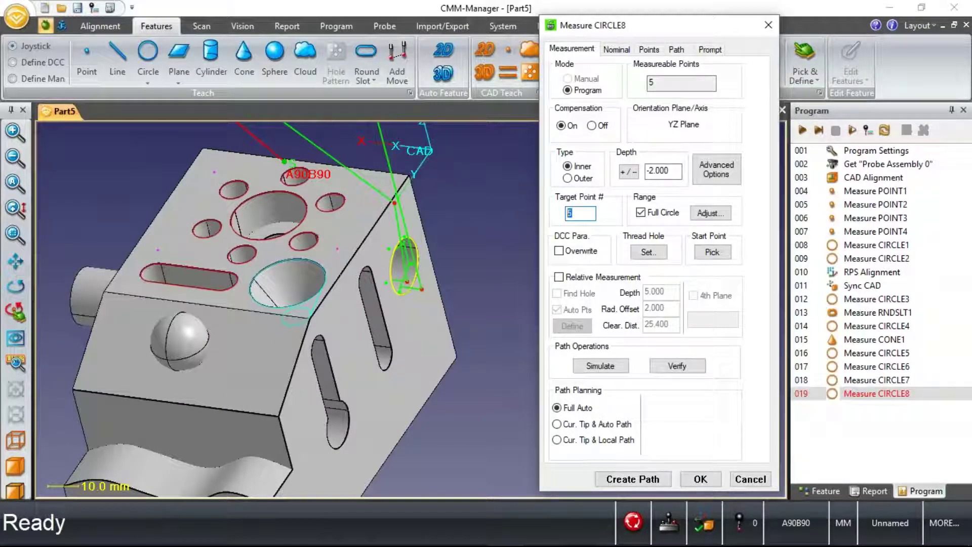
pyautogui.write('8')
pyautogui.click(635, 478)
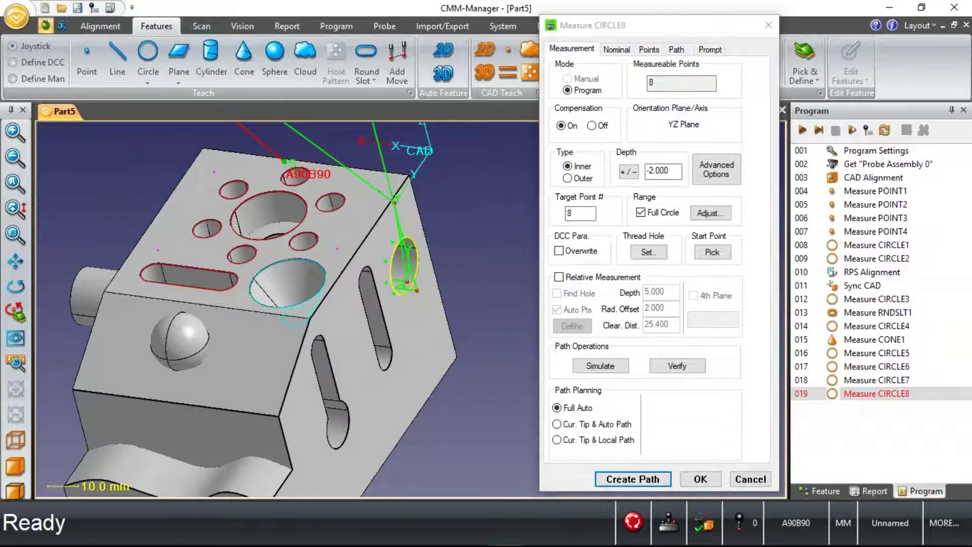
pyautogui.moveTo(437, 289); pyautogui.dragTo(487, 348, button='middle')
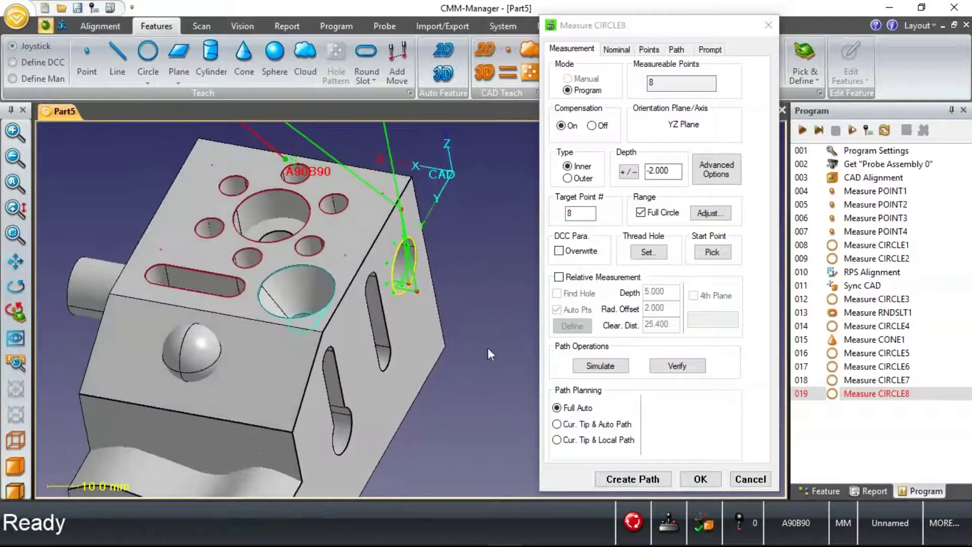
pyautogui.click(700, 479)
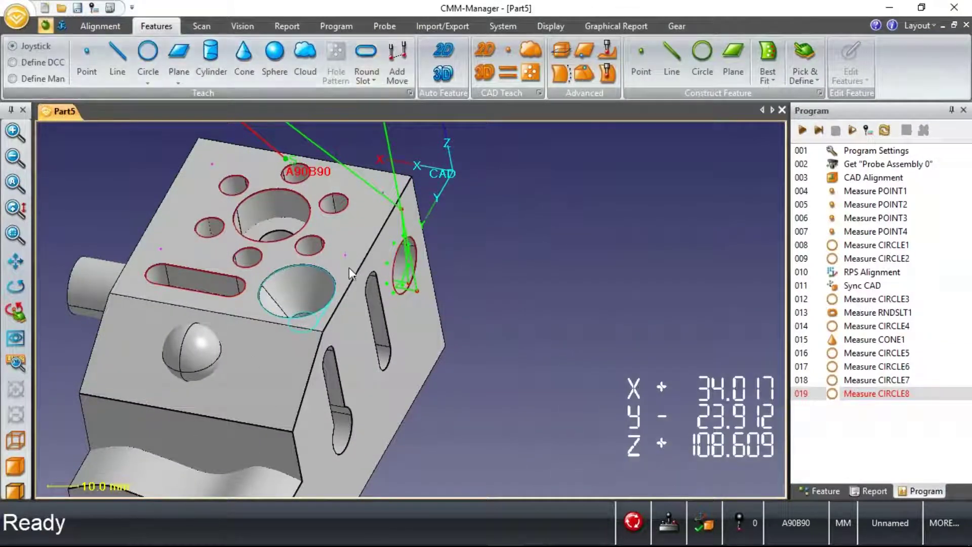
# Change the active probe tip from A90B90 to A0B0, adding Get Tip step 020.
pyautogui.moveTo(391, 281); pyautogui.dragTo(462, 321, button='middle')
pyautogui.scroll(-5, 454, 336)
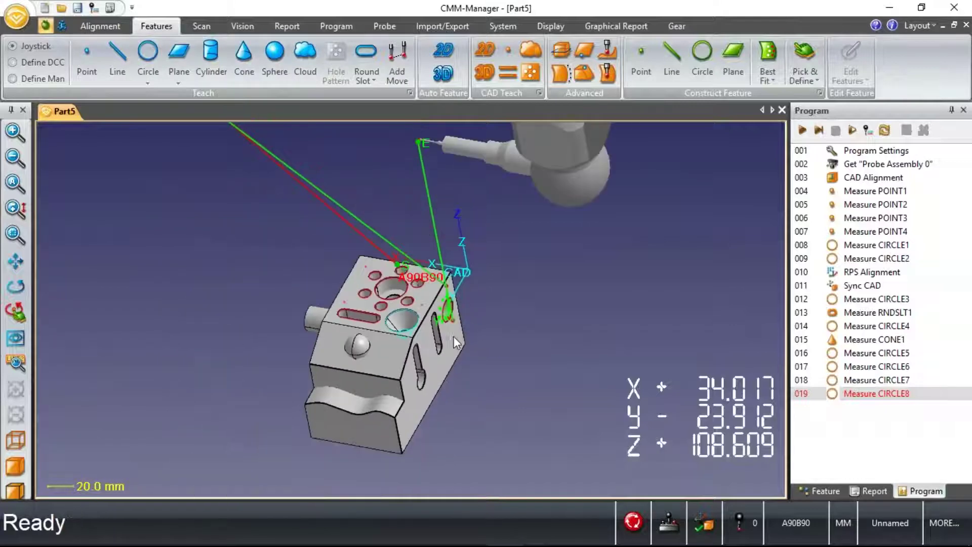
pyautogui.click(801, 524)
pyautogui.click(495, 278)
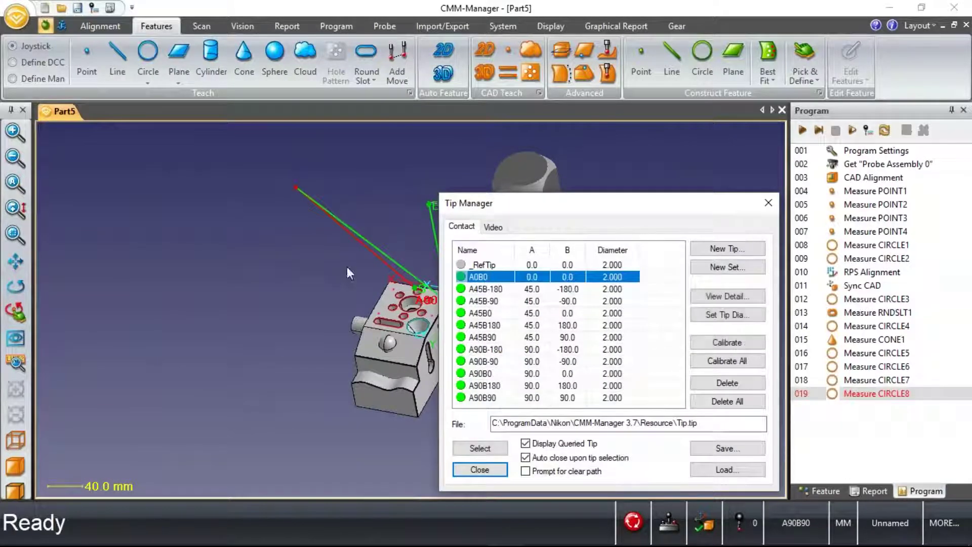
pyautogui.moveTo(347, 266); pyautogui.dragTo(48, 265, button='middle')
pyautogui.moveTo(259, 303); pyautogui.dragTo(187, 328, button='middle')
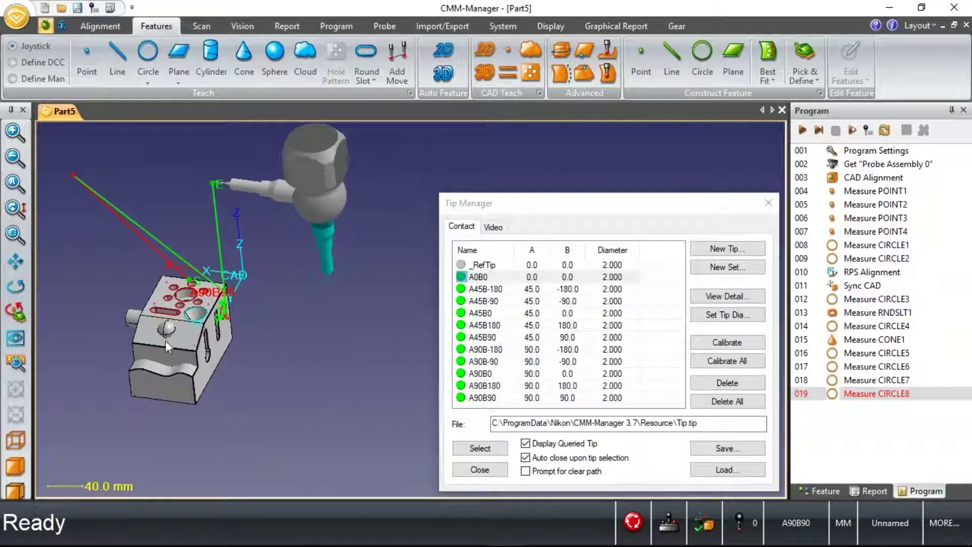
pyautogui.moveTo(170, 378); pyautogui.dragTo(256, 372, button='middle')
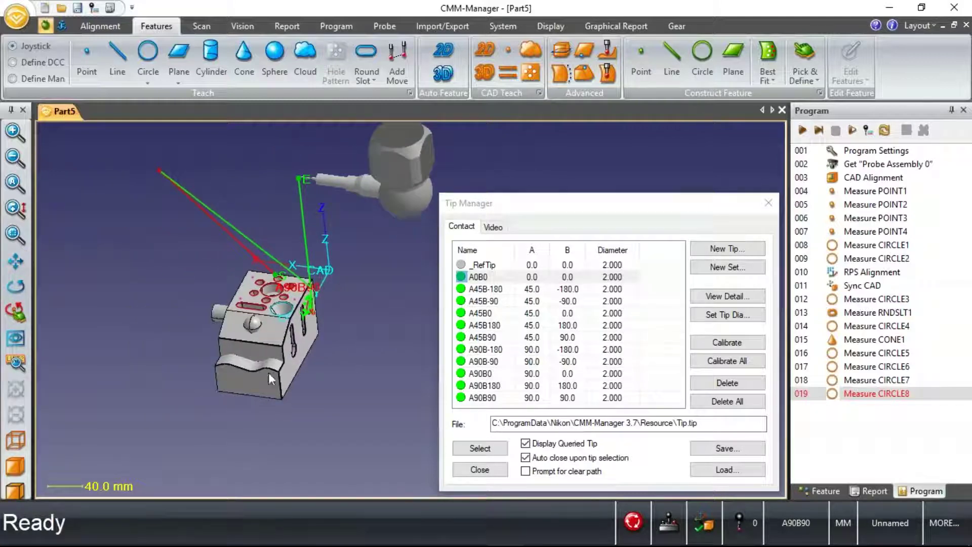
pyautogui.scroll(4, 267, 372)
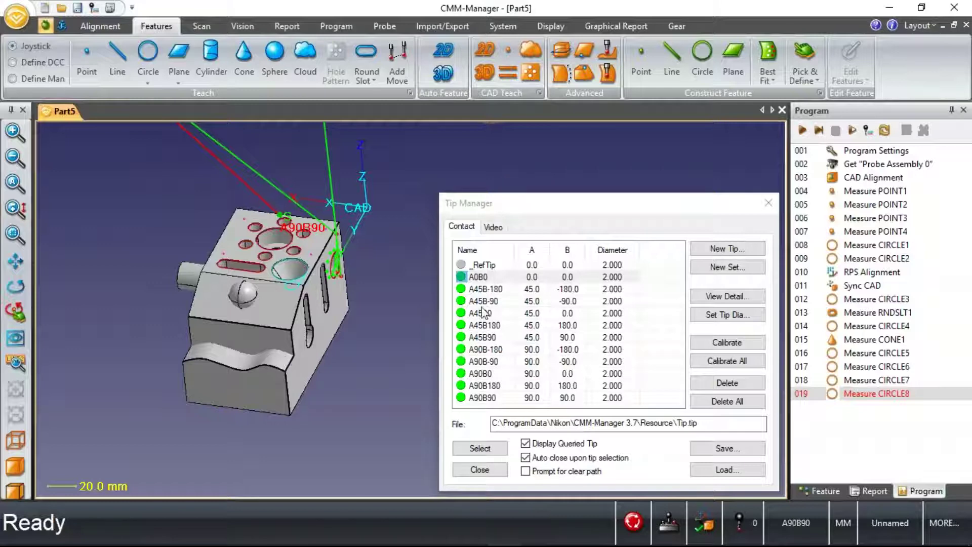
pyautogui.click(496, 449)
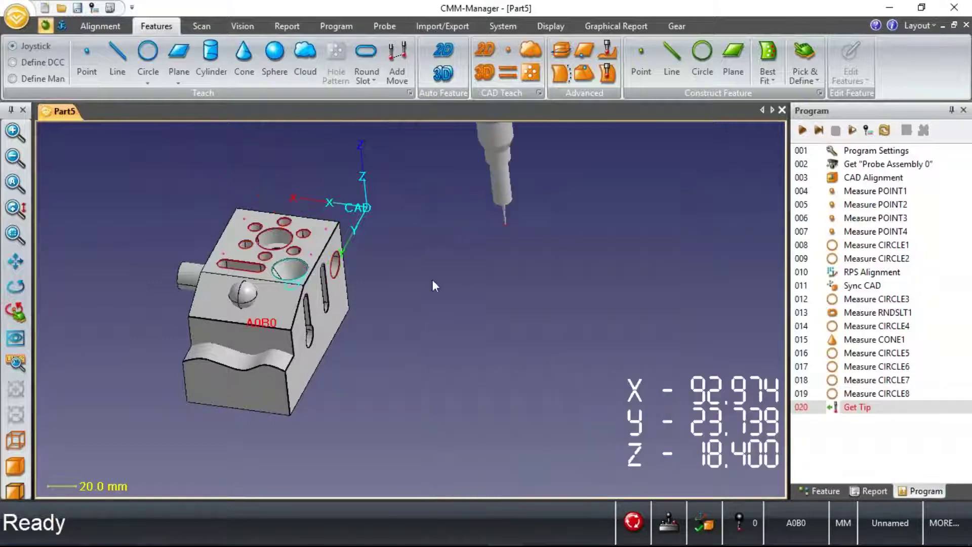
pyautogui.moveTo(432, 286); pyautogui.dragTo(490, 329, button='middle')
pyautogui.scroll(2, 490, 329)
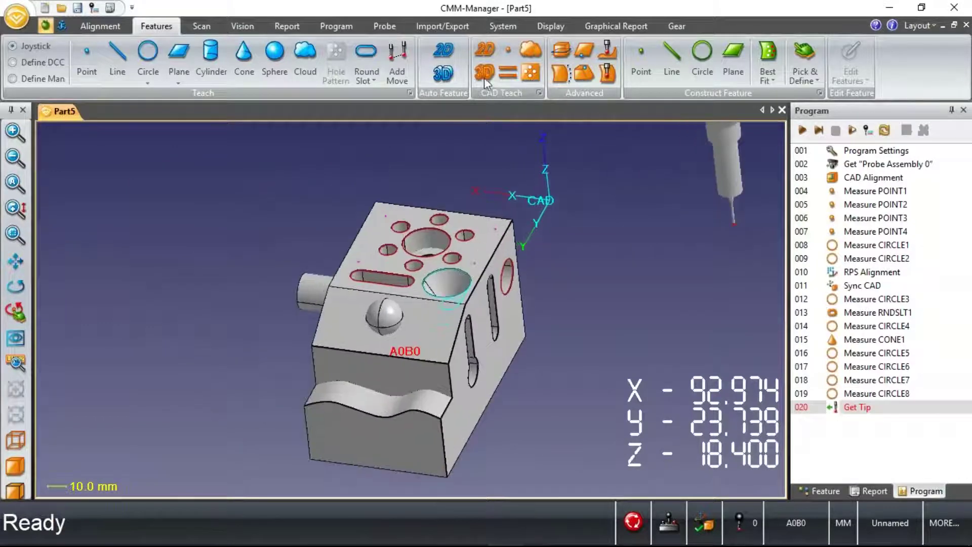
pyautogui.click(484, 75)
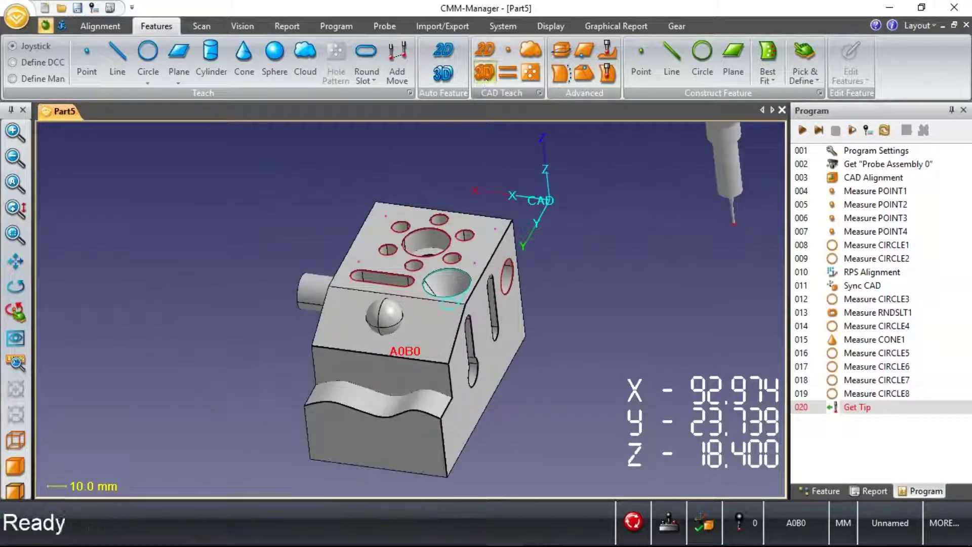
# Create PLANE1 on the block's front-top face with a 5-point path planned from the current tip.
pyautogui.click(438, 332)
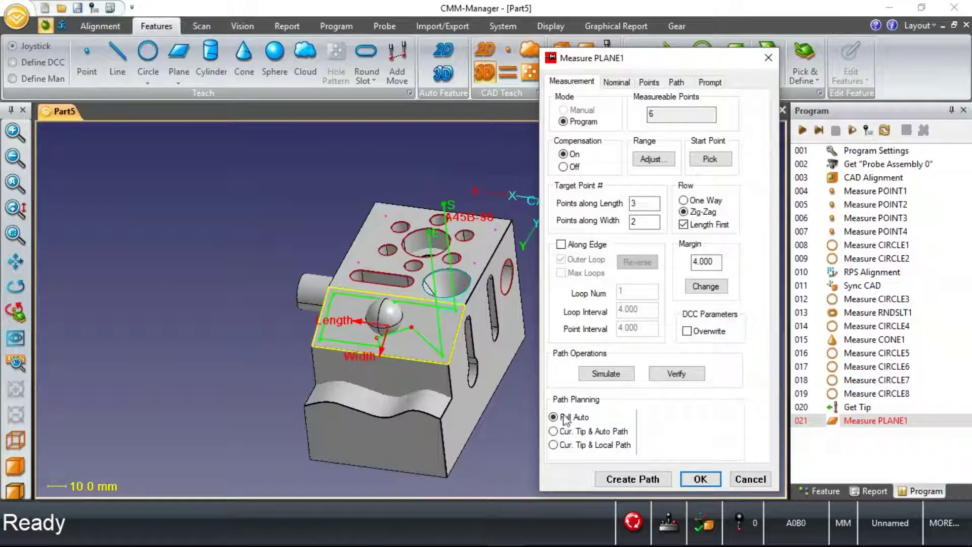
pyautogui.moveTo(433, 388); pyautogui.dragTo(452, 357, button='middle')
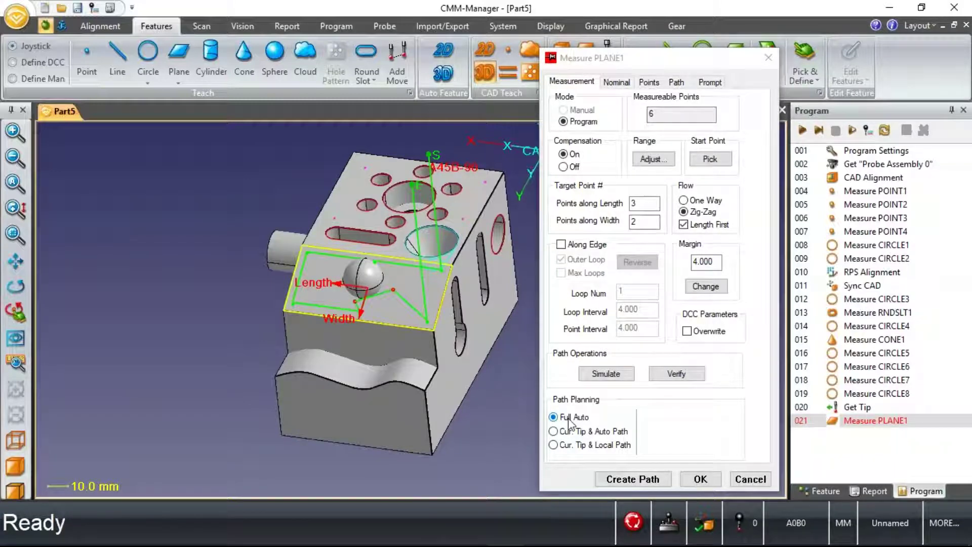
pyautogui.click(553, 431)
pyautogui.moveTo(387, 270); pyautogui.dragTo(287, 302, button='middle')
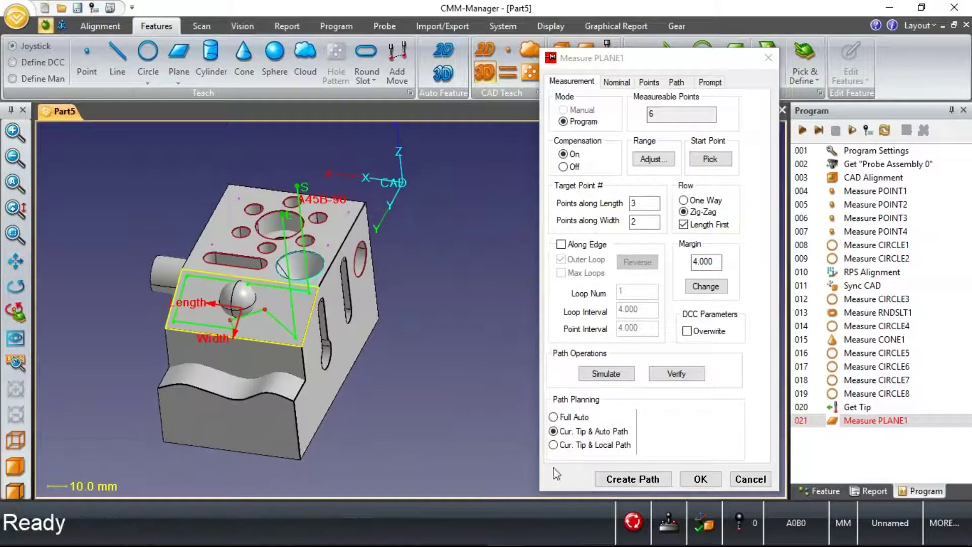
pyautogui.click(633, 479)
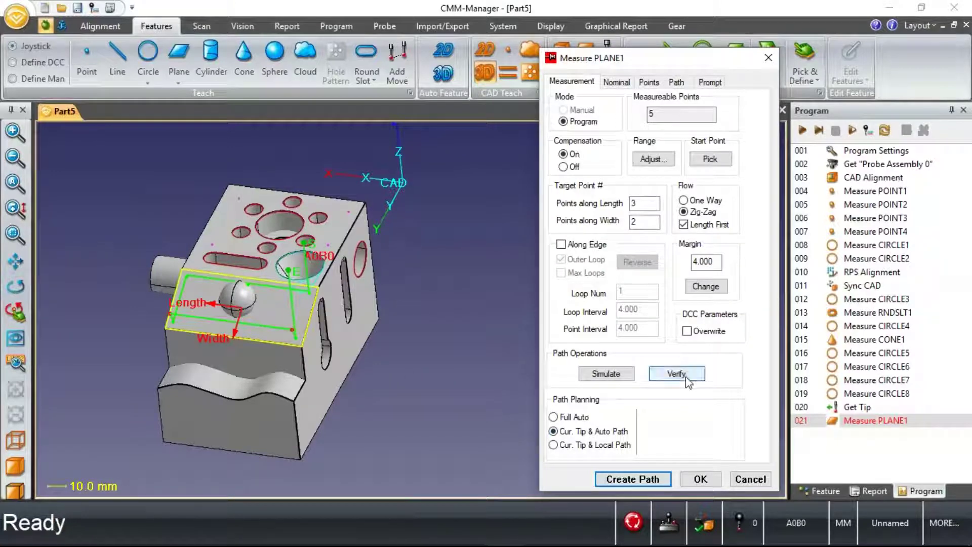
# Simulate PLANE1, giving length 68.200, width 27.498 and form error 0.053.
pyautogui.click(622, 372)
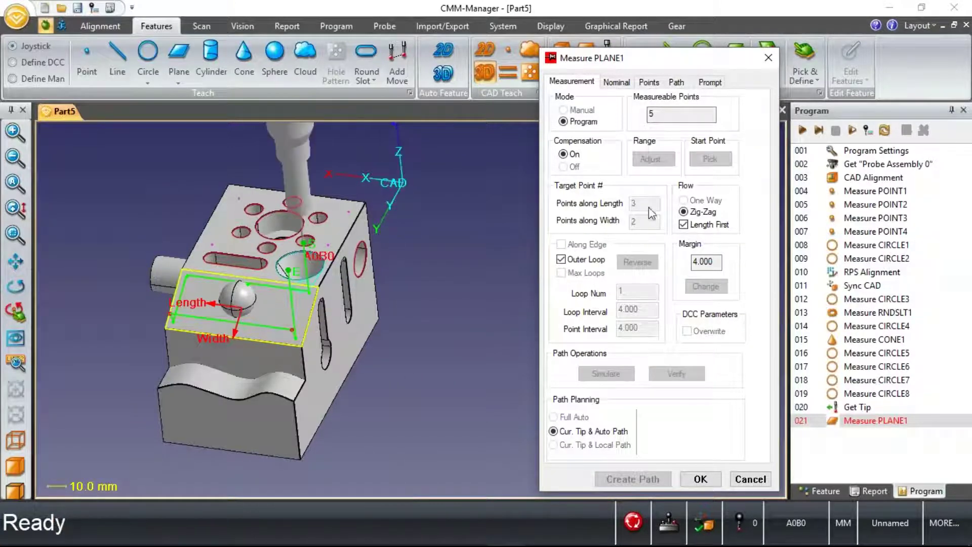
pyautogui.moveTo(275, 324); pyautogui.dragTo(380, 282, button='middle')
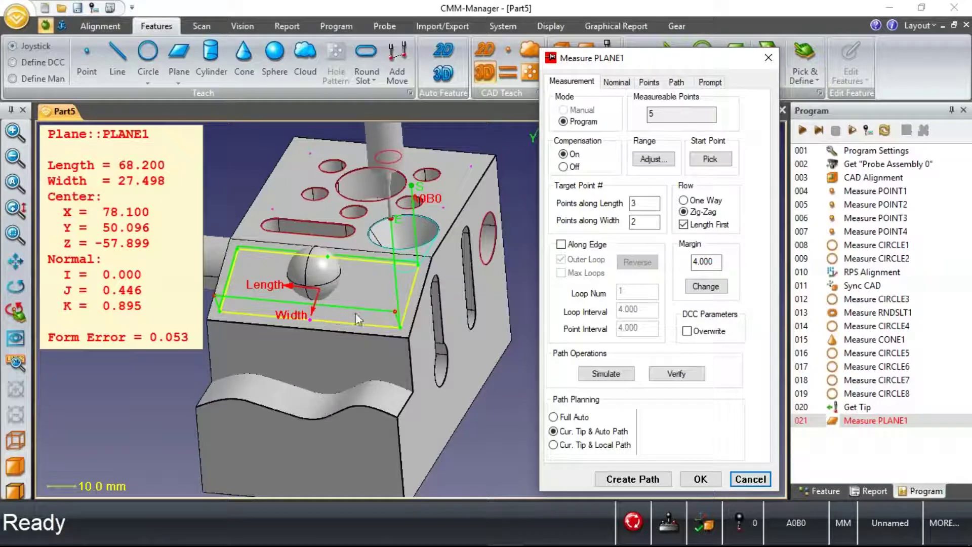
pyautogui.moveTo(357, 317)
pyautogui.mouseDown(button='middle')
pyautogui.moveTo(268, 287)
pyautogui.moveTo(196, 300)
pyautogui.moveTo(323, 296)
pyautogui.moveTo(327, 279)
pyautogui.moveTo(262, 297)
pyautogui.moveTo(393, 332)
pyautogui.moveTo(364, 334)
pyautogui.mouseUp(button='middle')
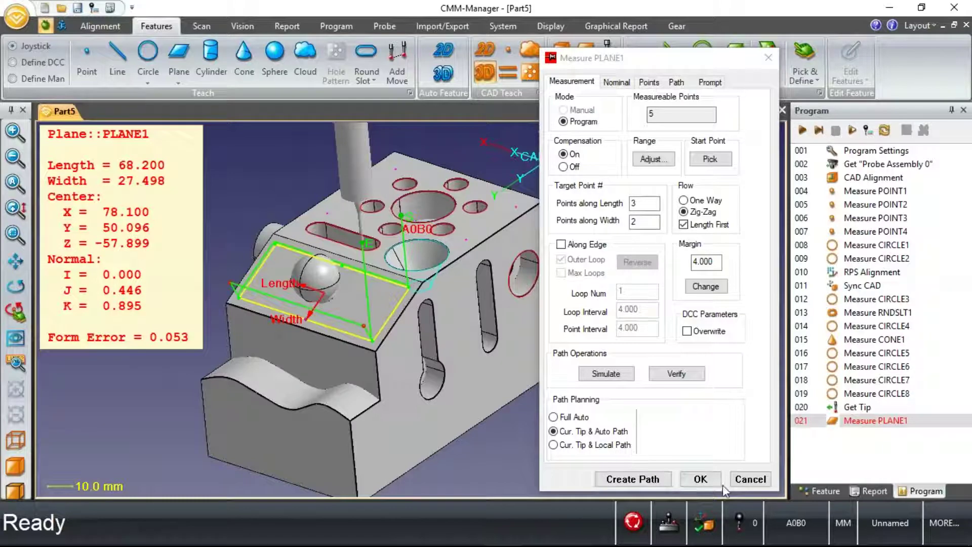
# Accept the PLANE1 step and close its result window.
pyautogui.click(699, 479)
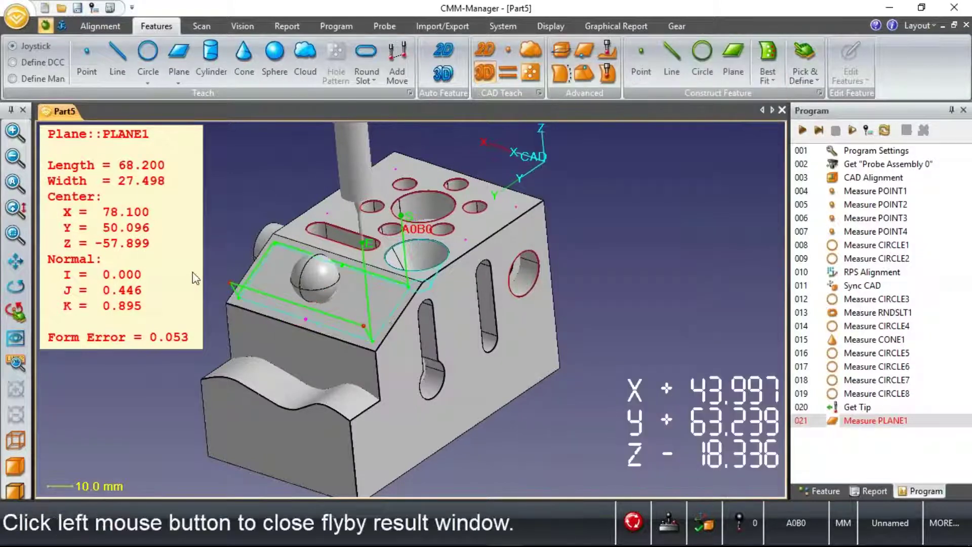
pyautogui.click(195, 278)
pyautogui.scroll(-3, 428, 358)
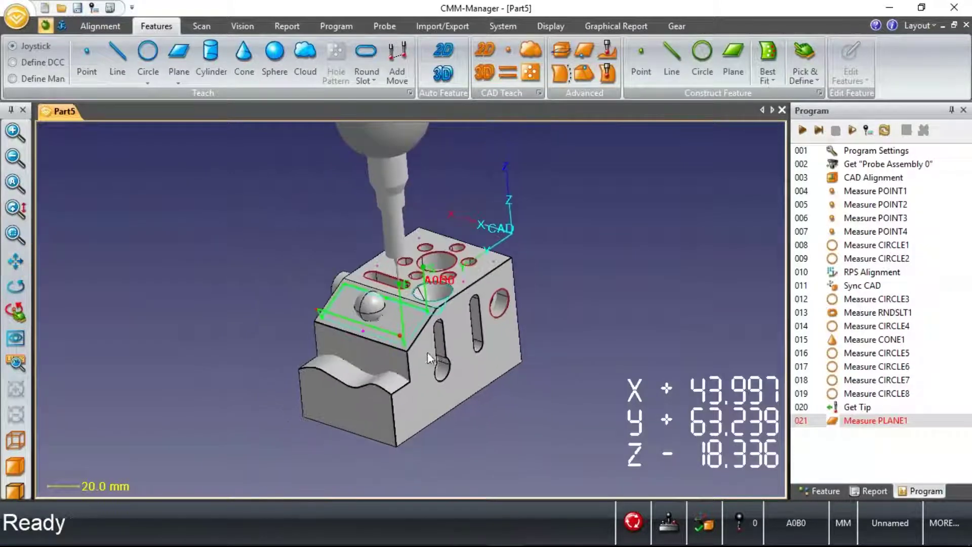
pyautogui.moveTo(429, 357); pyautogui.dragTo(445, 352, button='middle')
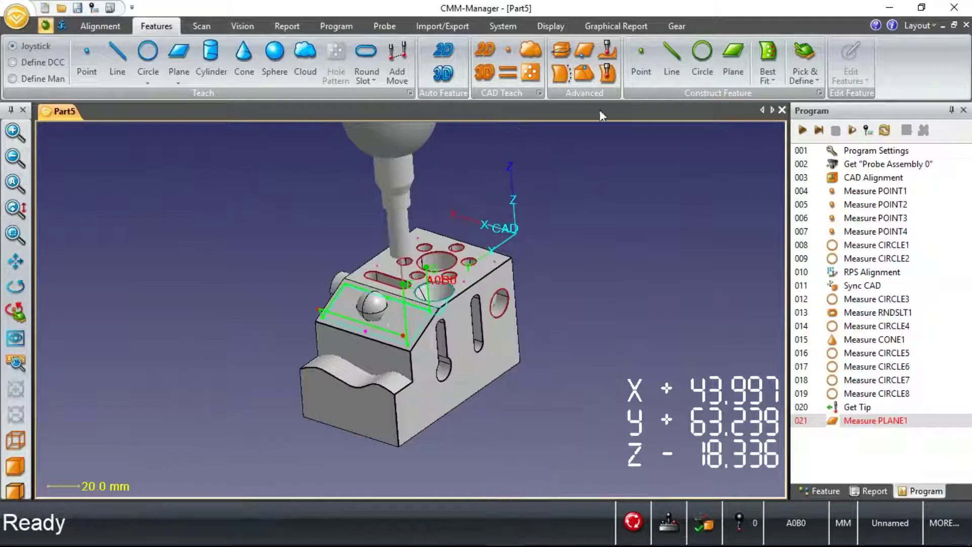
# Teach a CAD cloud on the wavy surface with 30 points along Side1 and 1 along Side2.
pyautogui.click(535, 58)
pyautogui.click(356, 377)
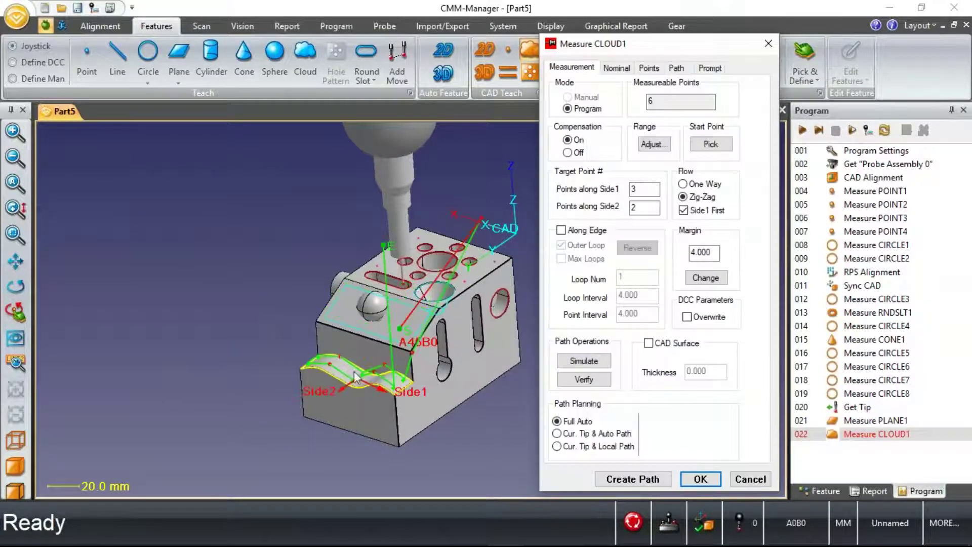
pyautogui.click(648, 190)
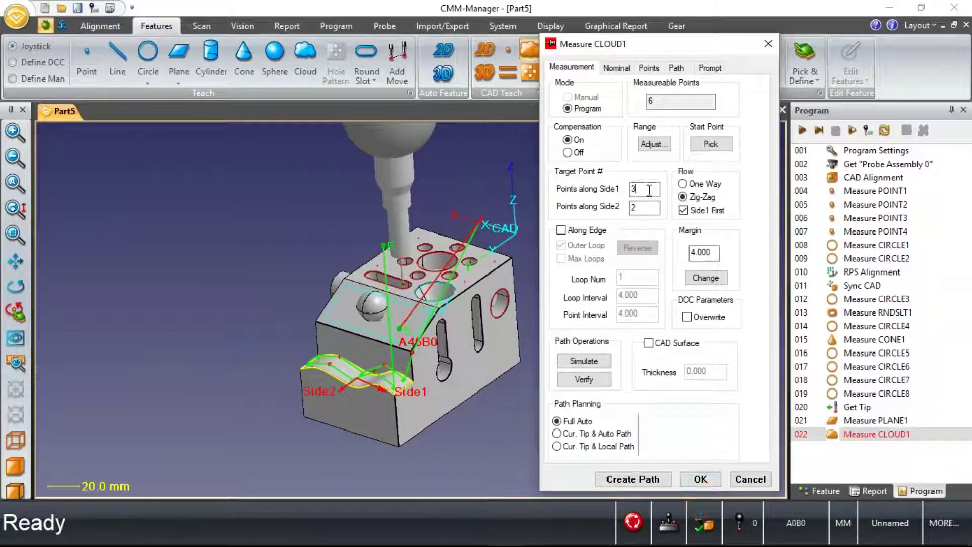
pyautogui.write('0')
pyautogui.doubleClick(633, 208)
pyautogui.write('1')
pyautogui.click(653, 480)
# Stretch the cloud range across the whole curved surface and accept the CLOUD1 step.
pyautogui.click(380, 390)
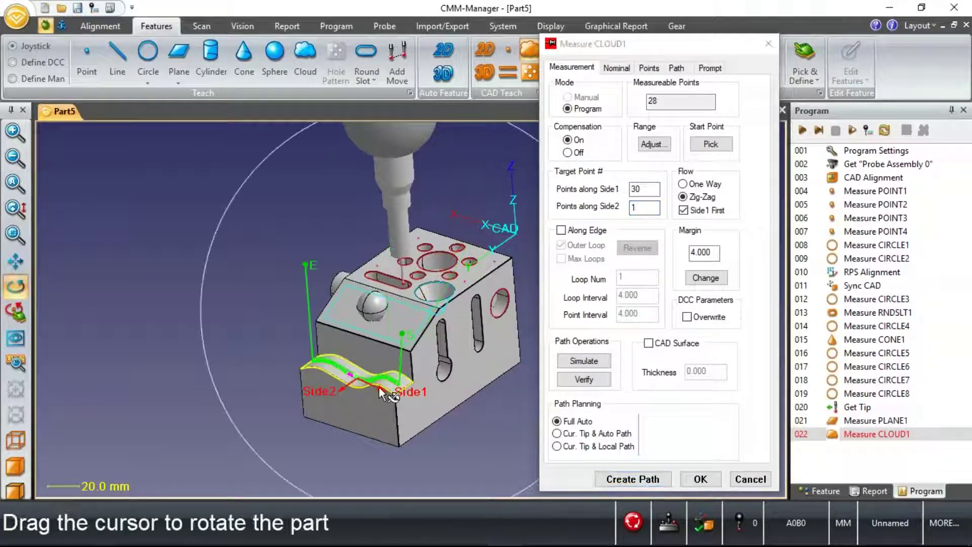
pyautogui.moveTo(396, 399); pyautogui.dragTo(404, 413)
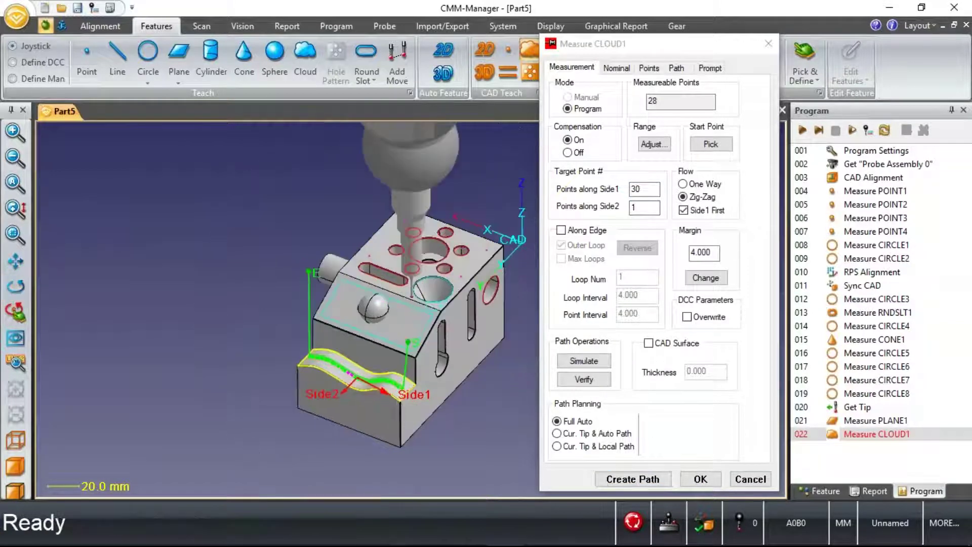
pyautogui.click(654, 145)
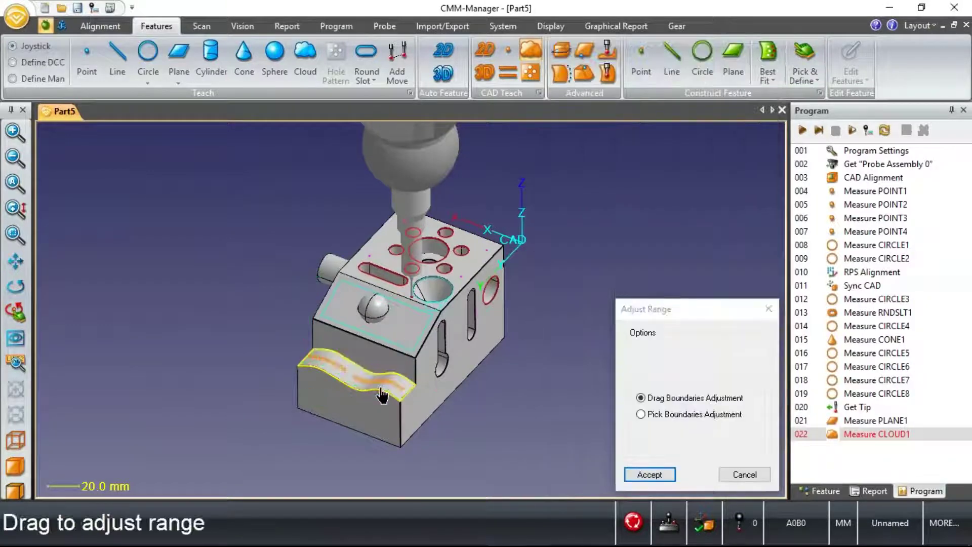
pyautogui.moveTo(384, 391)
pyautogui.mouseDown()
pyautogui.moveTo(395, 386)
pyautogui.moveTo(326, 417)
pyautogui.mouseUp()
pyautogui.scroll(3, 428, 383)
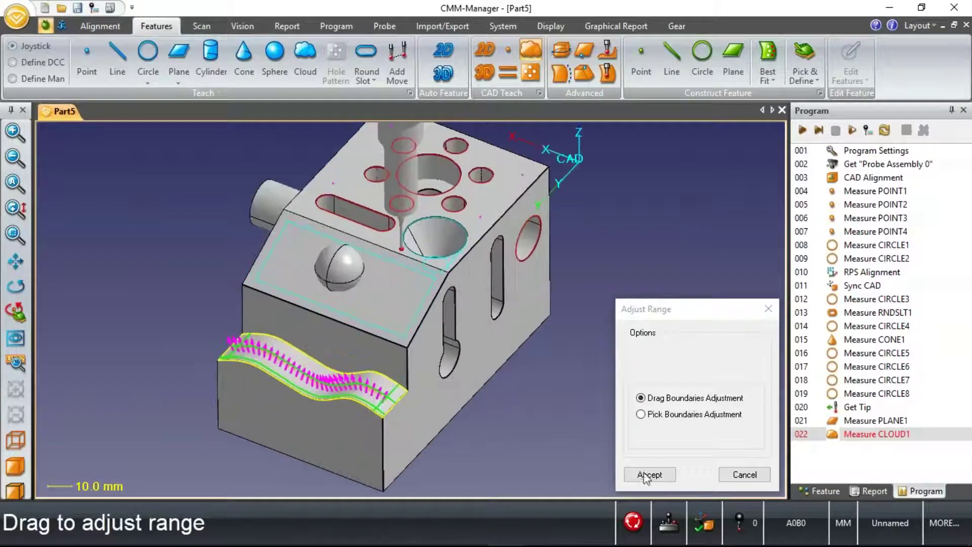
pyautogui.click(648, 475)
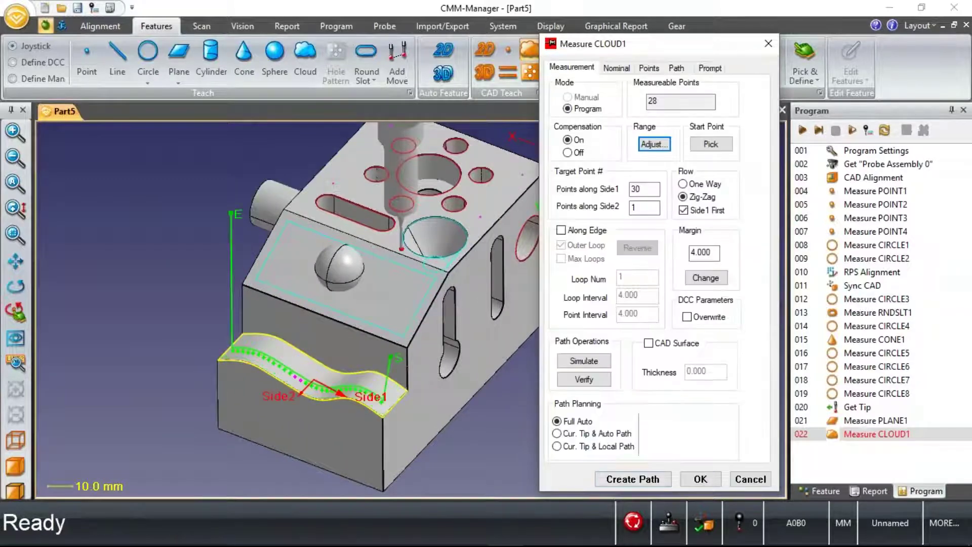
pyautogui.click(700, 479)
# Change the display chord height tolerance from 0.110 to 0.251.
pyautogui.click(550, 26)
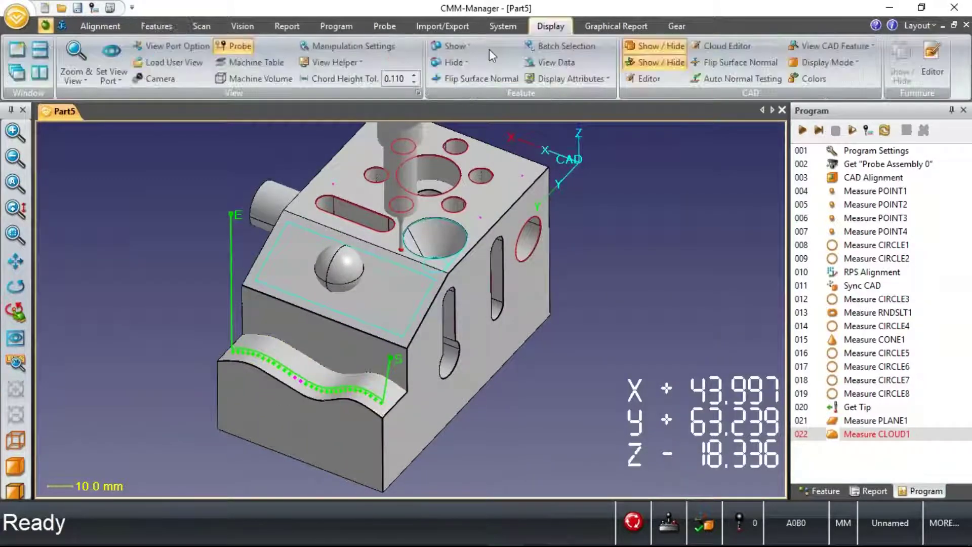
pyautogui.click(385, 79)
pyautogui.write('.2501')
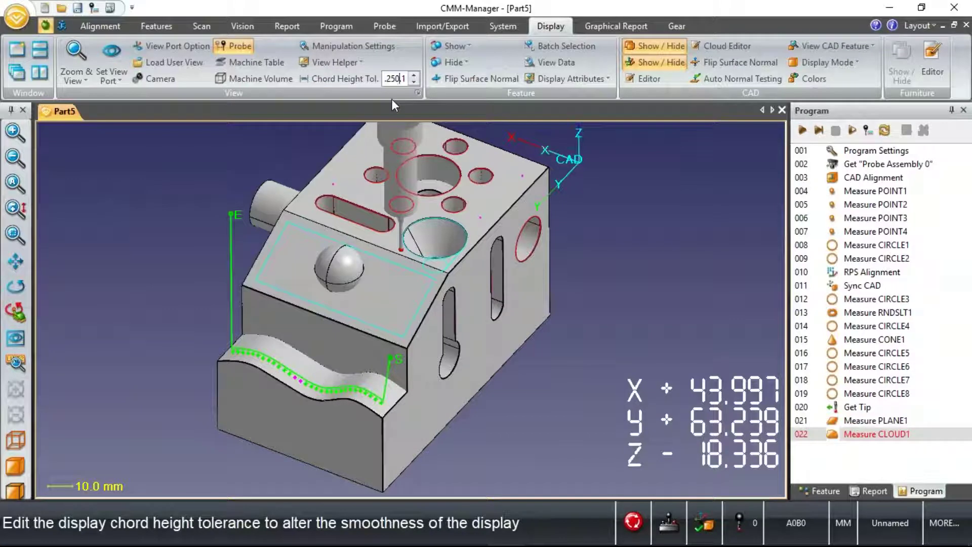
pyautogui.press('Delete')
pyautogui.press('Delete')
pyautogui.press('Delete')
pyautogui.press('Return')
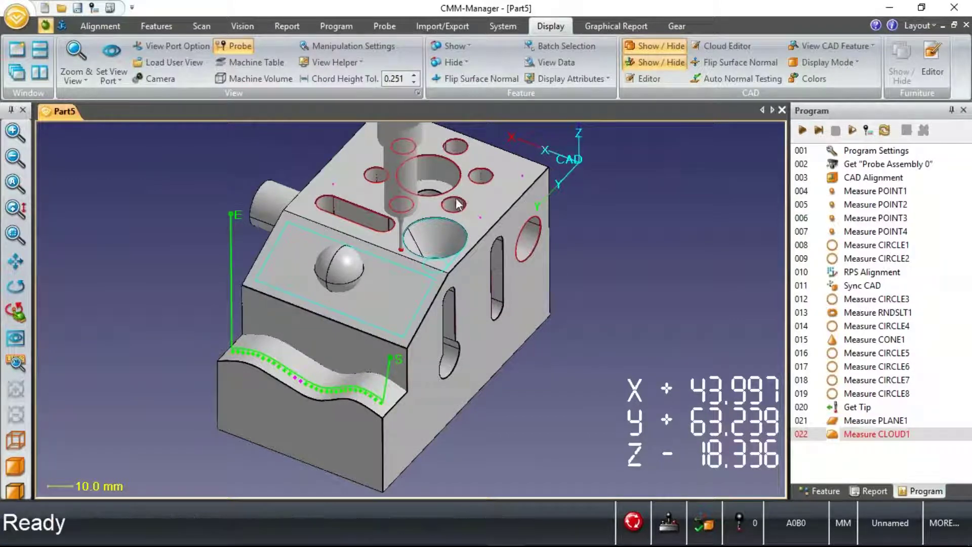
# Reopen CLOUD1 and regenerate its path with three lines along Side2.
pyautogui.doubleClick(857, 444)
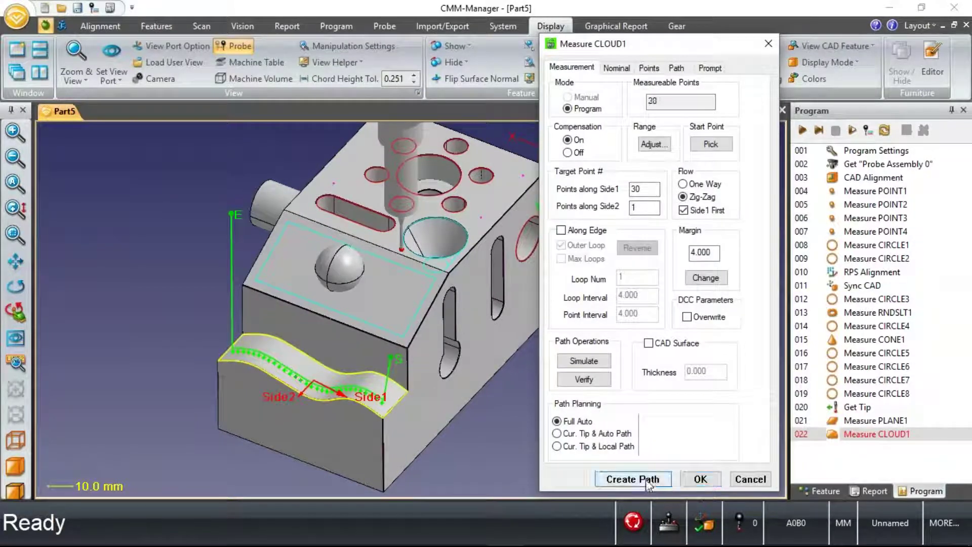
pyautogui.scroll(2, 319, 413)
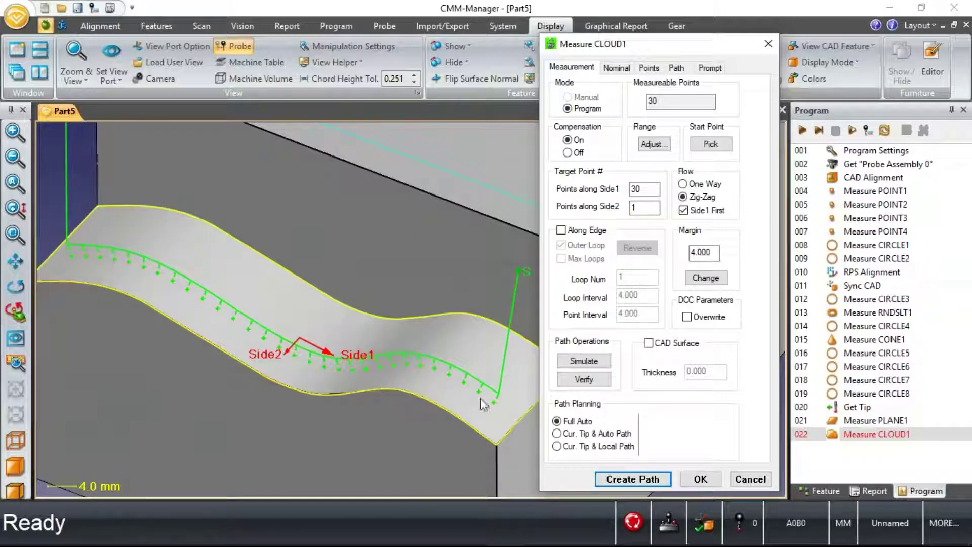
pyautogui.click(647, 207)
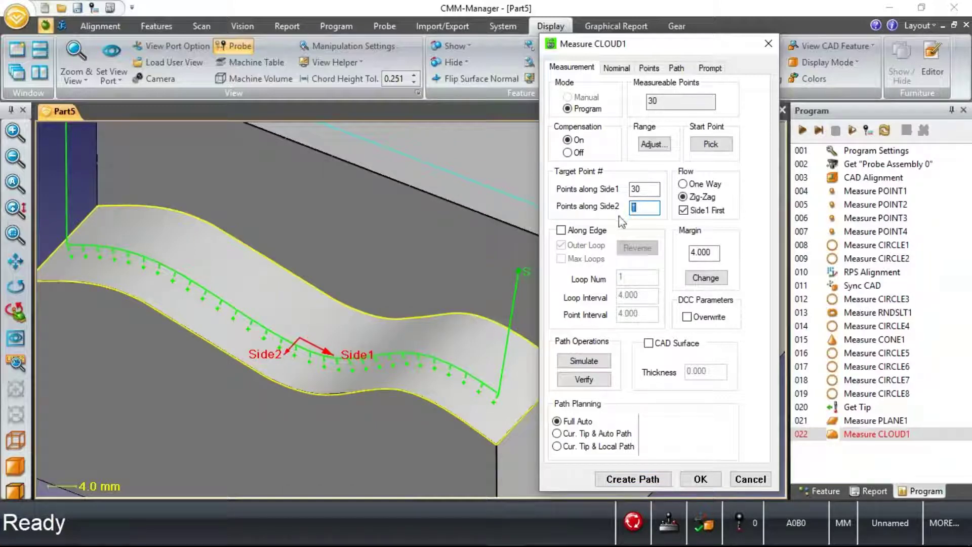
pyautogui.click(646, 483)
# Set Side2 back to 1 for a single 30-point line and start verifying the path.
pyautogui.doubleClick(630, 208)
pyautogui.click(626, 479)
pyautogui.scroll(-2, 299, 324)
pyautogui.moveTo(297, 339); pyautogui.dragTo(279, 350, button='middle')
pyautogui.scroll(1, 278, 349)
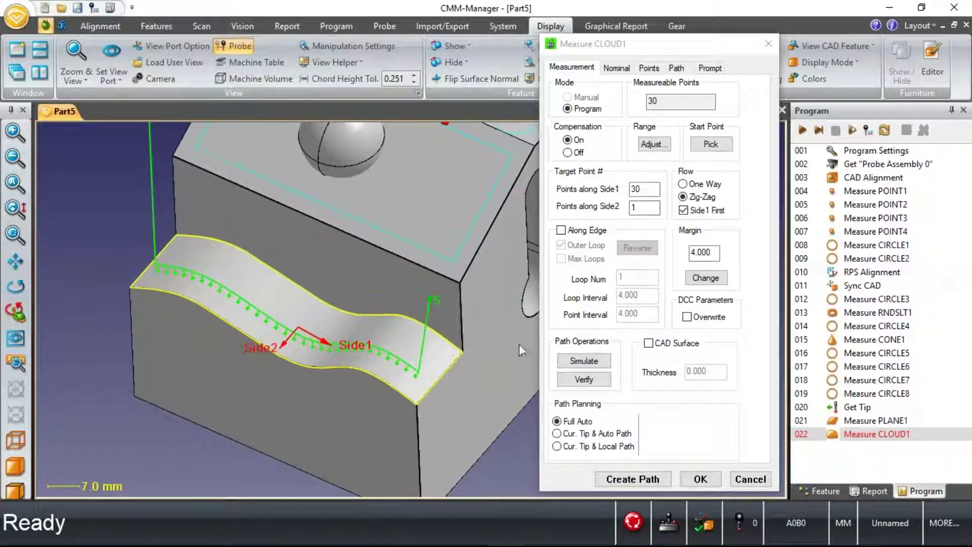
pyautogui.click(595, 380)
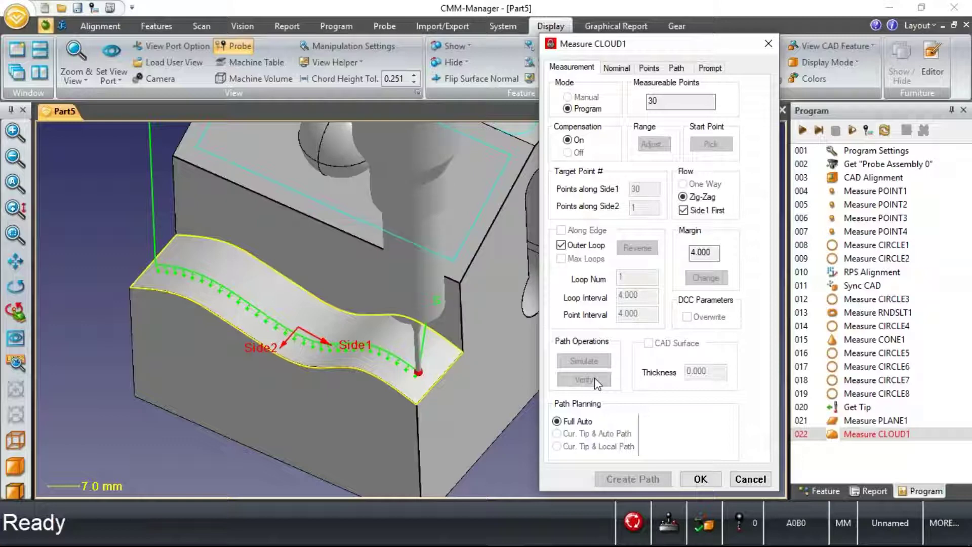
# Follow the probe through the 30-point CLOUD1 verification, rotating and panning the view.
pyautogui.click(15, 286)
pyautogui.moveTo(324, 395); pyautogui.dragTo(358, 357)
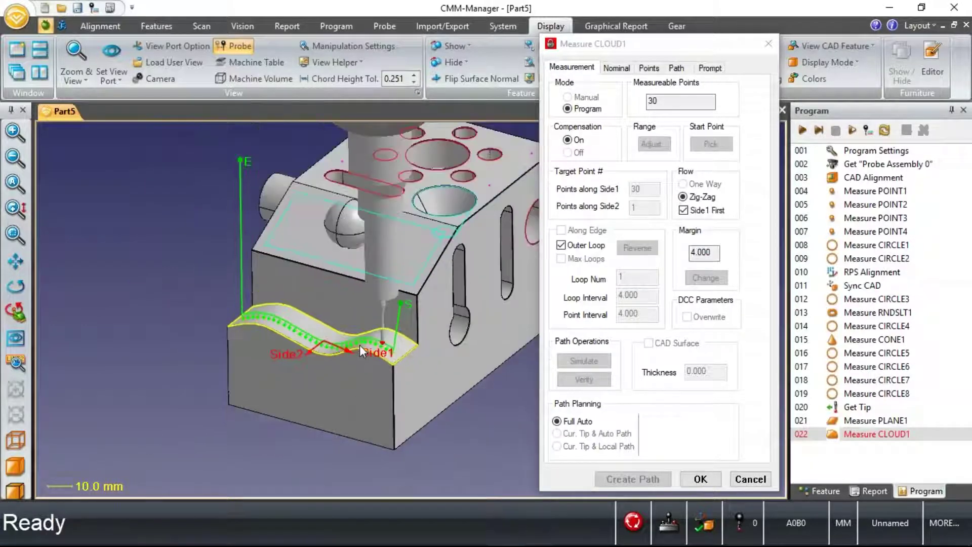
pyautogui.moveTo(450, 275); pyautogui.dragTo(343, 295, button='middle')
pyautogui.moveTo(449, 333); pyautogui.dragTo(295, 326, button='middle')
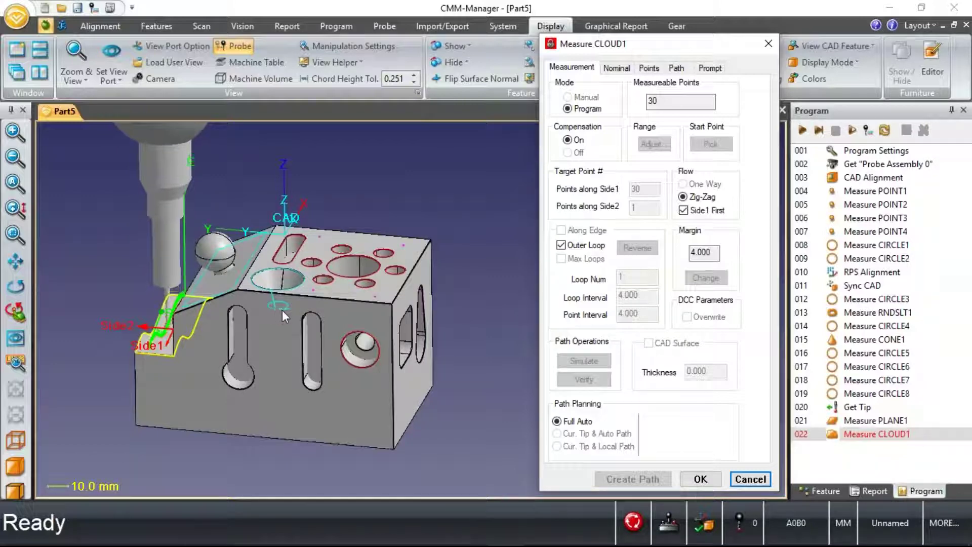
pyautogui.scroll(-1, 268, 303)
pyautogui.scroll(-1, 268, 304)
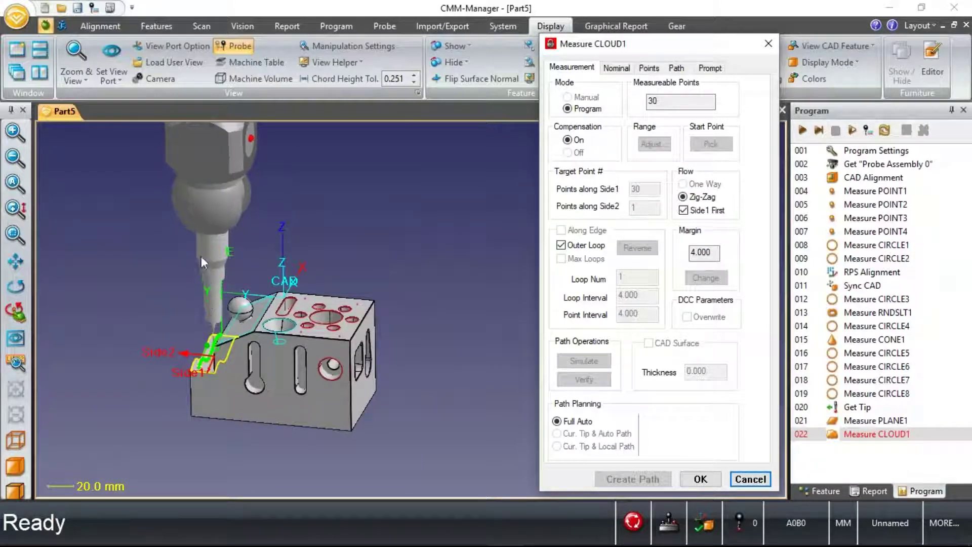
pyautogui.moveTo(275, 351); pyautogui.dragTo(365, 372)
pyautogui.moveTo(249, 360); pyautogui.dragTo(370, 384)
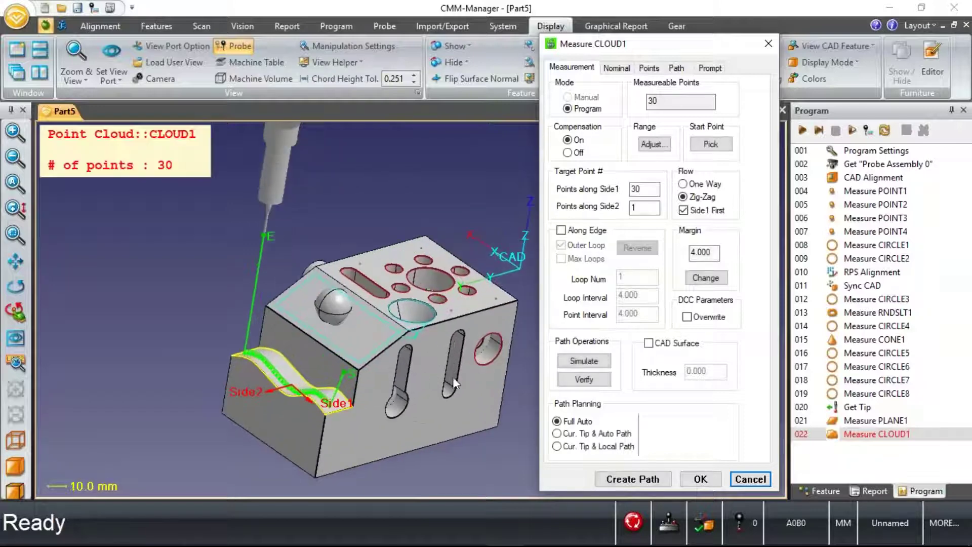
# Accept the CLOUD1 measurement.
pyautogui.click(701, 479)
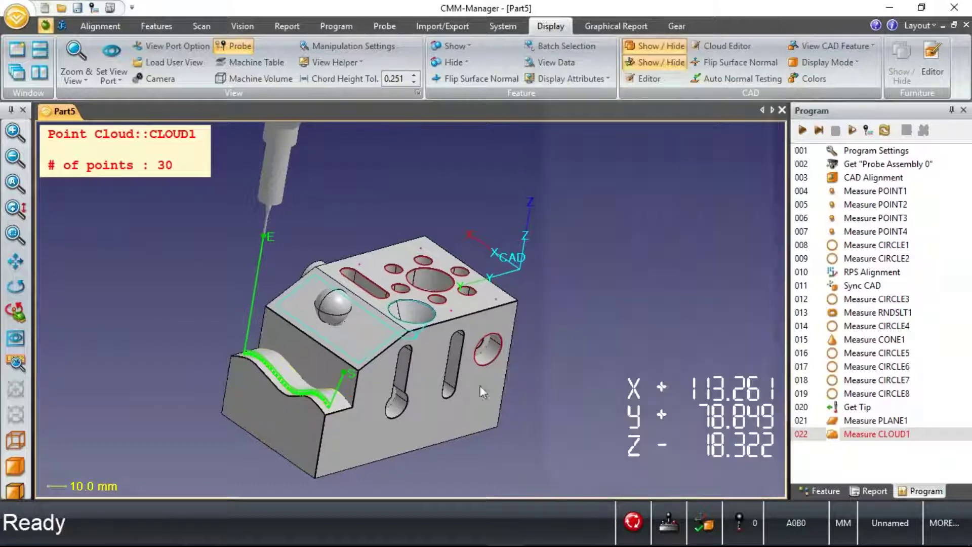
pyautogui.moveTo(488, 330); pyautogui.dragTo(487, 348, button='middle')
pyautogui.moveTo(487, 348); pyautogui.dragTo(537, 304, button='right')
# Create the Cloud-to-CAD graphical report MyGraphRpt1 for CLOUD1 with default deviation settings.
pyautogui.click(834, 489)
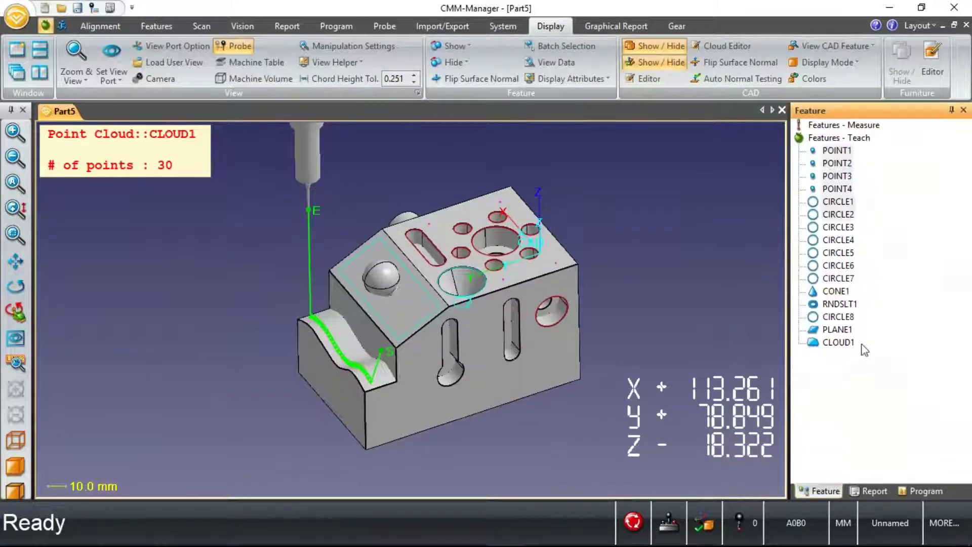
pyautogui.rightClick(840, 344)
pyautogui.click(820, 310)
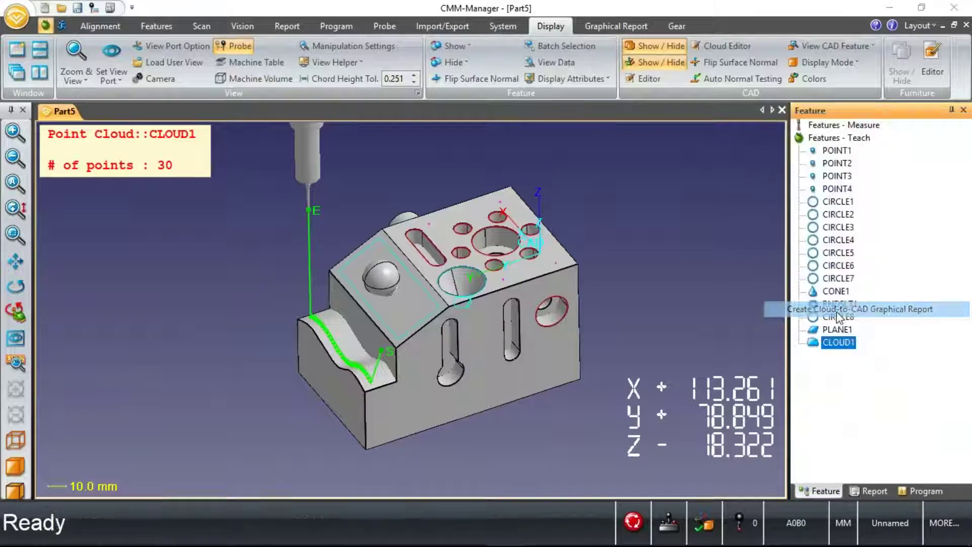
pyautogui.press('Return')
pyautogui.moveTo(172, 334)
pyautogui.mouseDown(button='right')
pyautogui.moveTo(168, 317)
pyautogui.moveTo(224, 315)
pyautogui.moveTo(228, 350)
pyautogui.moveTo(252, 379)
pyautogui.mouseUp(button='right')
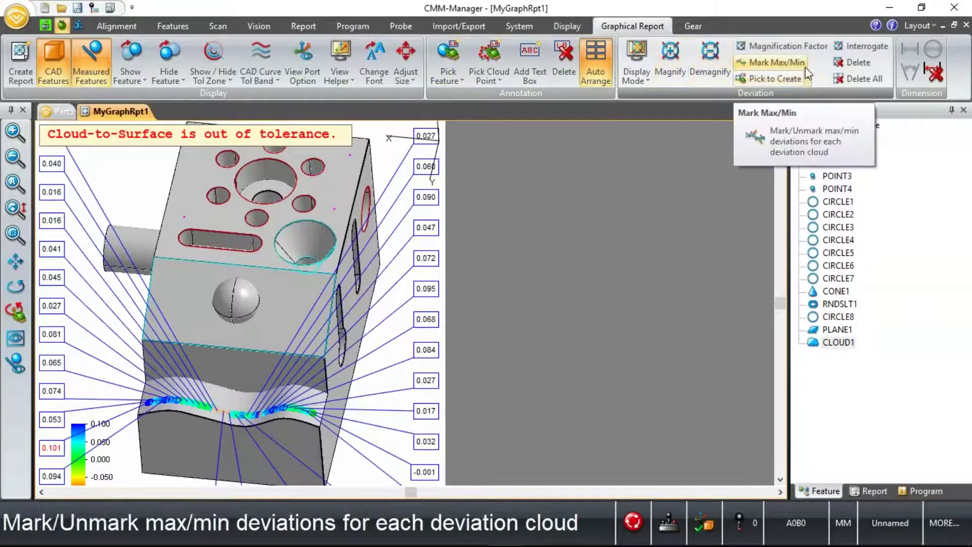
# Delete all deviation labels from the report.
pyautogui.click(807, 79)
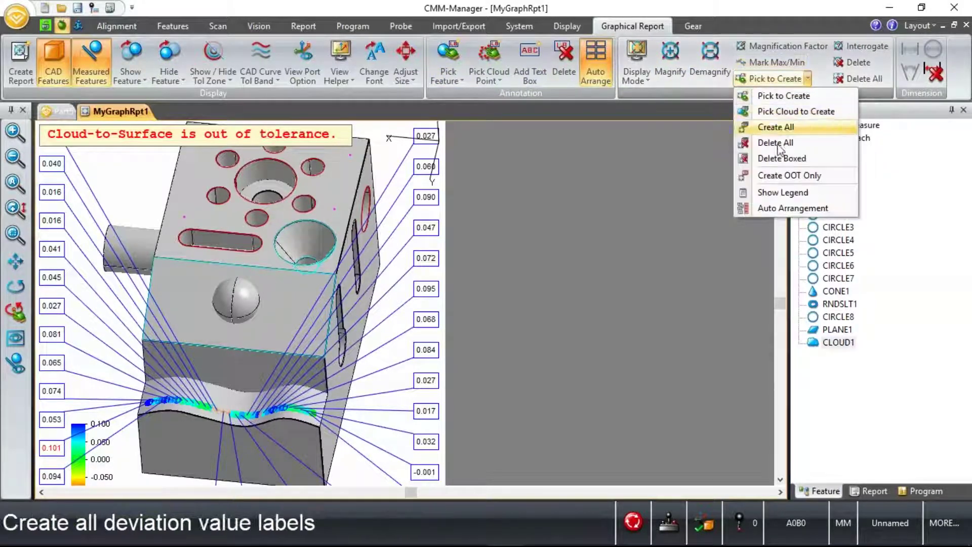
pyautogui.press('Return')
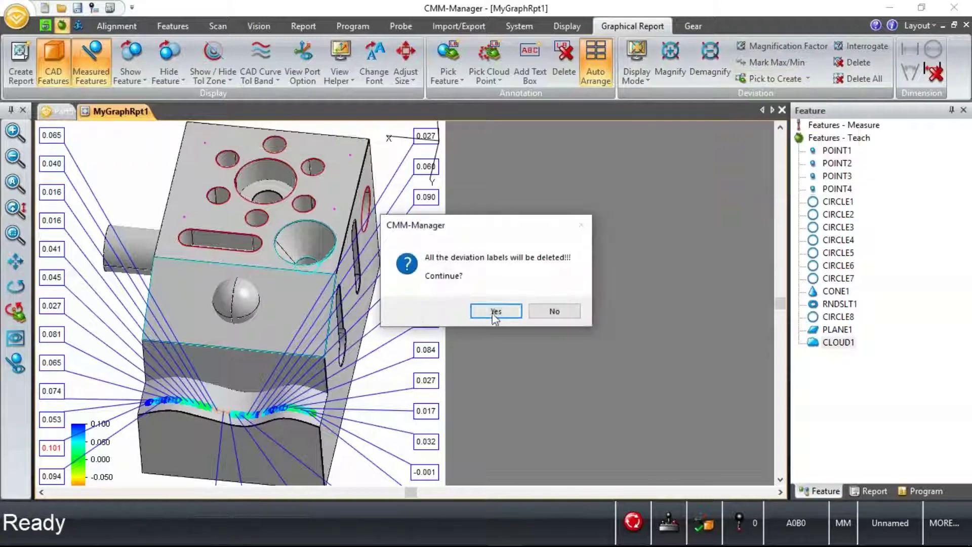
pyautogui.click(495, 310)
# Show deviations as always-visible disks of radius 8 and move the colour legend.
pyautogui.click(633, 78)
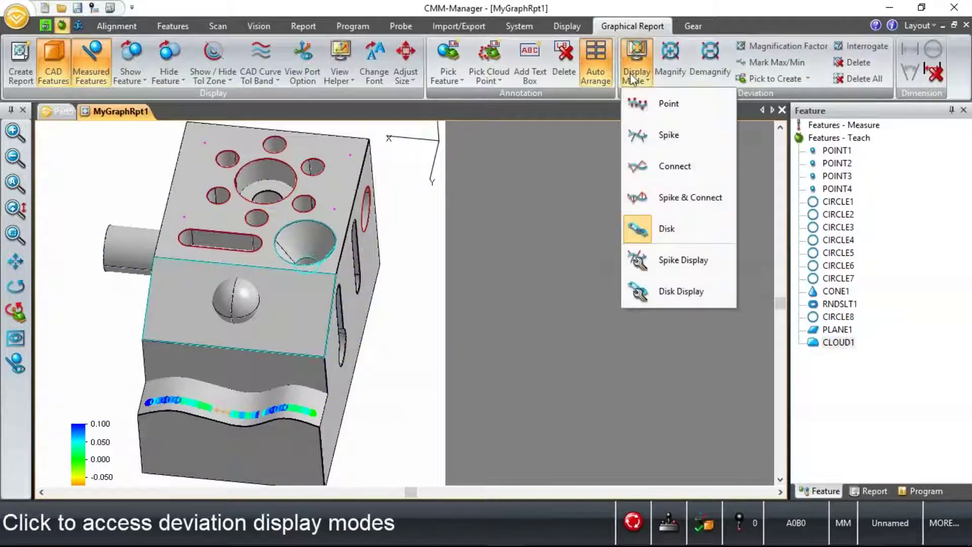
pyautogui.click(665, 297)
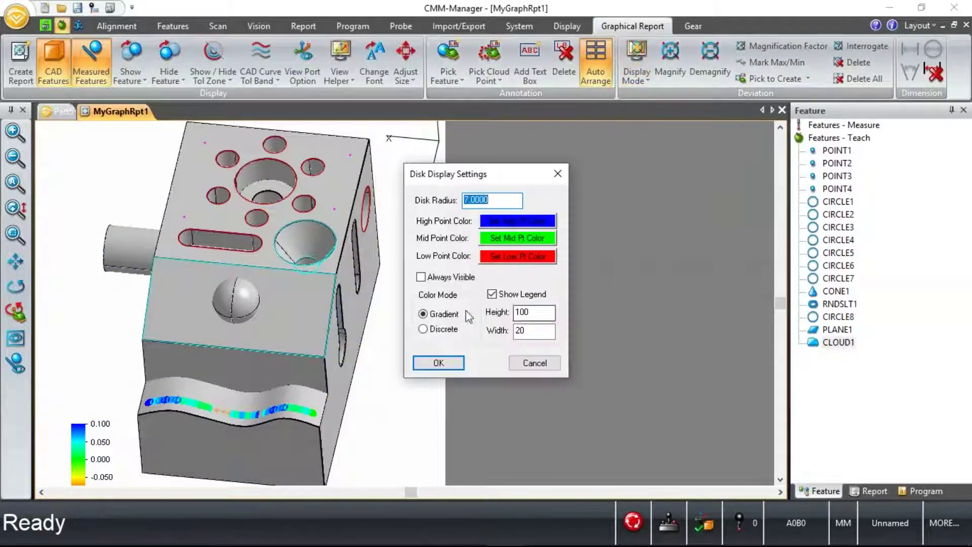
pyautogui.click(421, 277)
pyautogui.moveTo(519, 200); pyautogui.dragTo(468, 201)
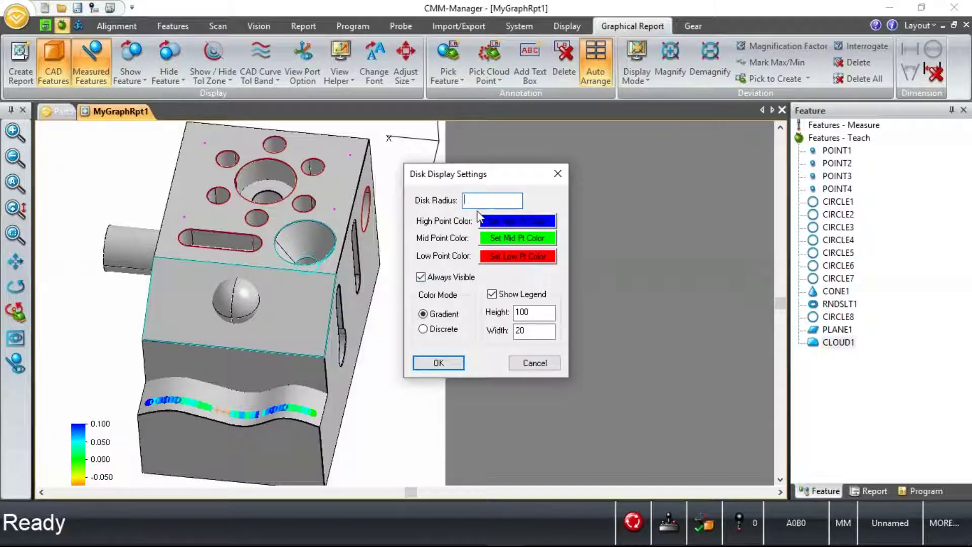
pyautogui.click(438, 362)
pyautogui.moveTo(65, 461)
pyautogui.mouseDown()
pyautogui.moveTo(102, 426)
pyautogui.moveTo(62, 447)
pyautogui.mouseUp()
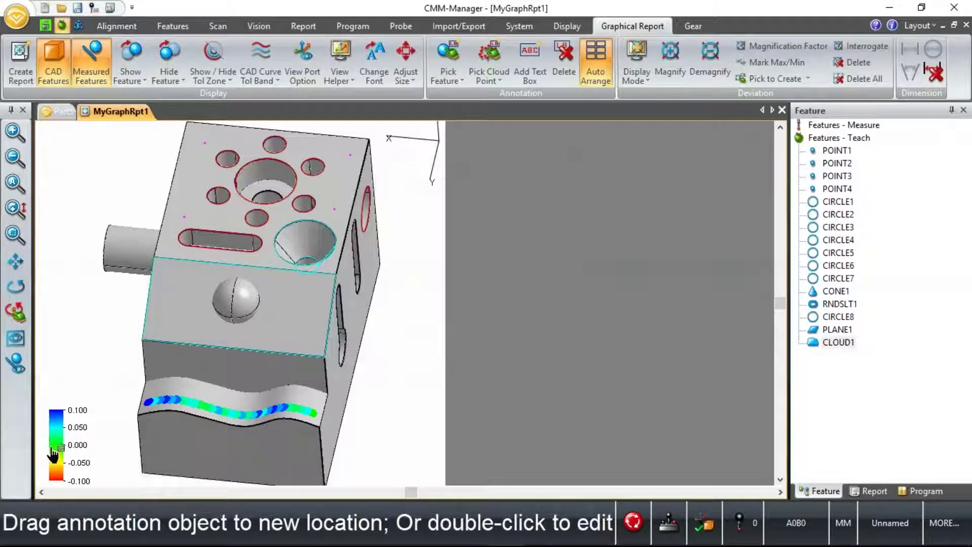
pyautogui.moveTo(222, 389); pyautogui.dragTo(223, 386, button='middle')
pyautogui.scroll(5, 223, 387)
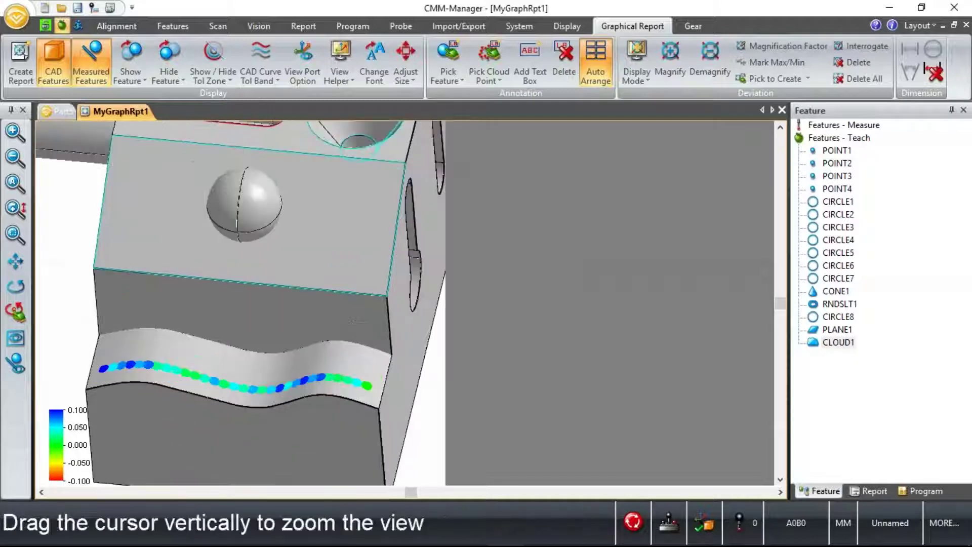
pyautogui.press('Escape')
pyautogui.scroll(-1, 256, 321)
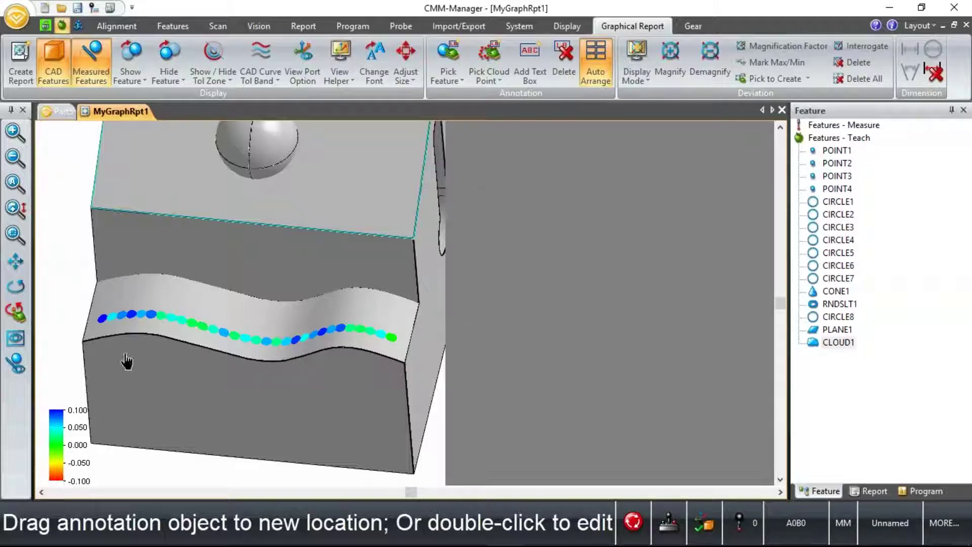
# Switch the cloud deviation display mode to spikes.
pyautogui.click(631, 66)
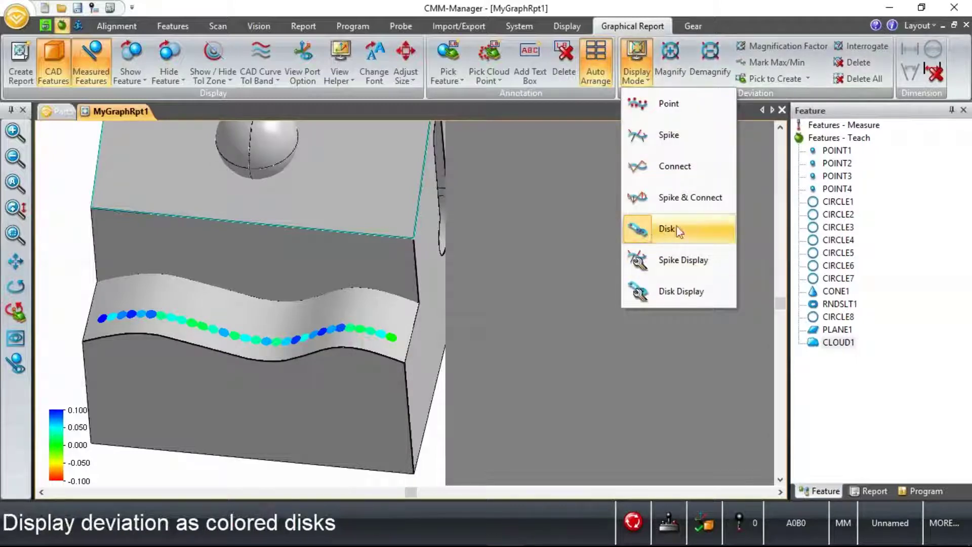
pyautogui.click(663, 172)
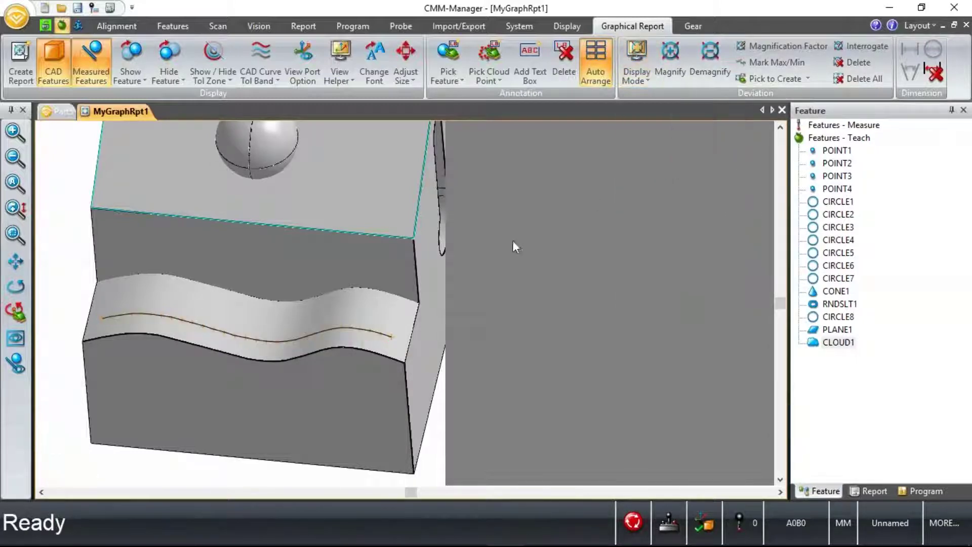
pyautogui.click(628, 64)
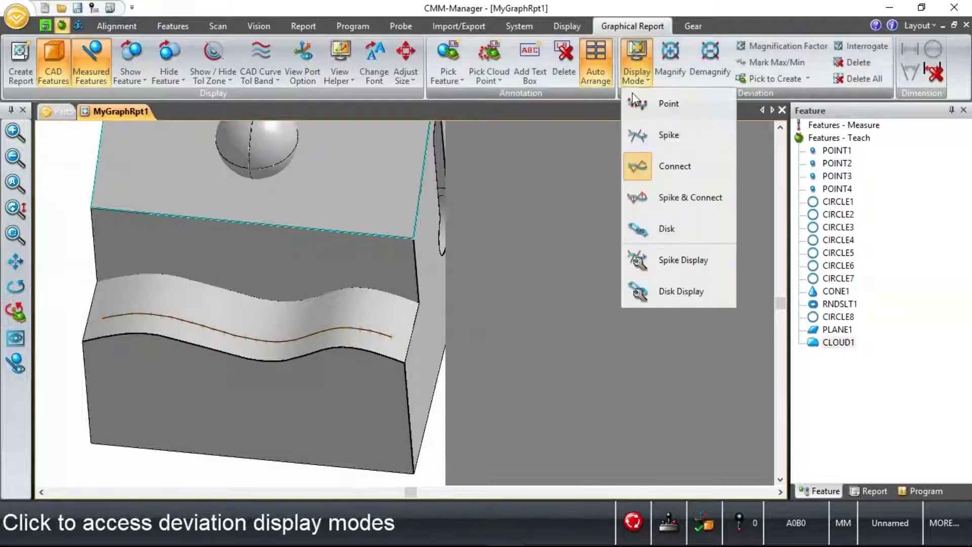
pyautogui.click(662, 143)
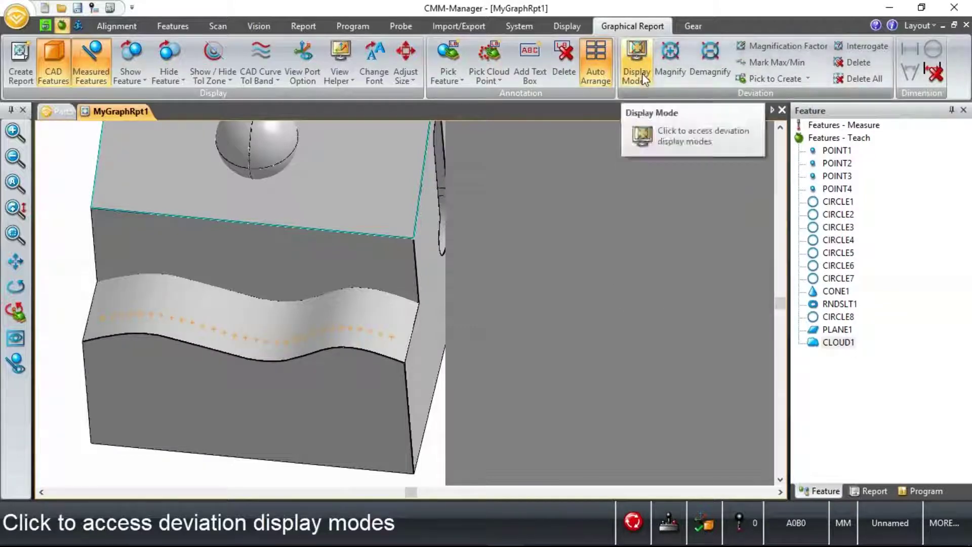
# Set the spike line width to 3 and demagnify the spikes.
pyautogui.click(639, 71)
pyautogui.click(670, 262)
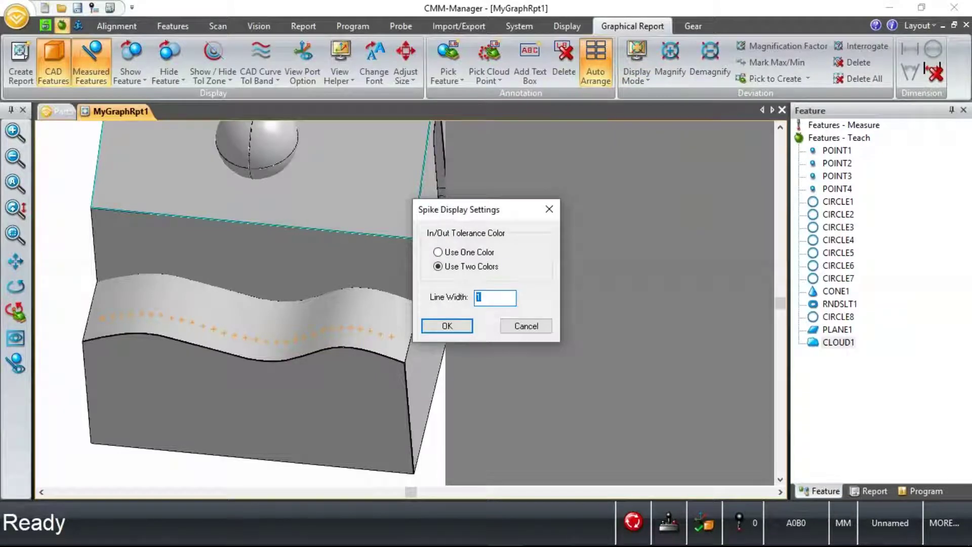
pyautogui.write('3')
pyautogui.click(459, 324)
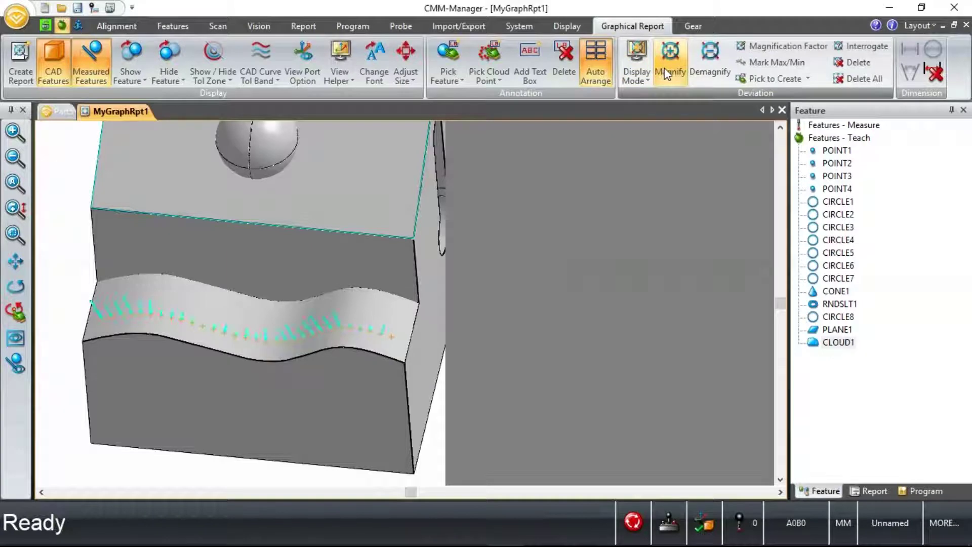
pyautogui.click(715, 67)
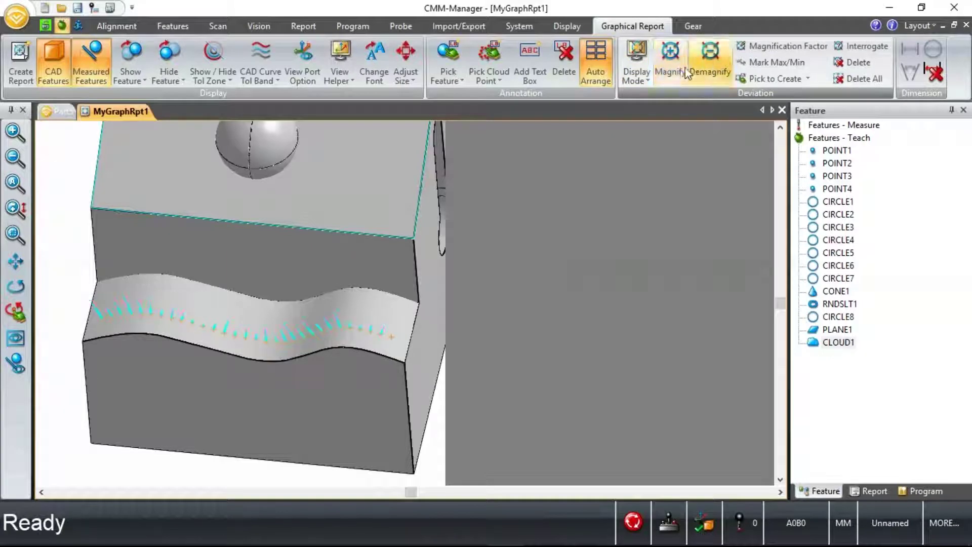
pyautogui.moveTo(271, 330); pyautogui.dragTo(275, 271, button='middle')
# Turn the part to the back view and reposition it.
pyautogui.rightClick(292, 264)
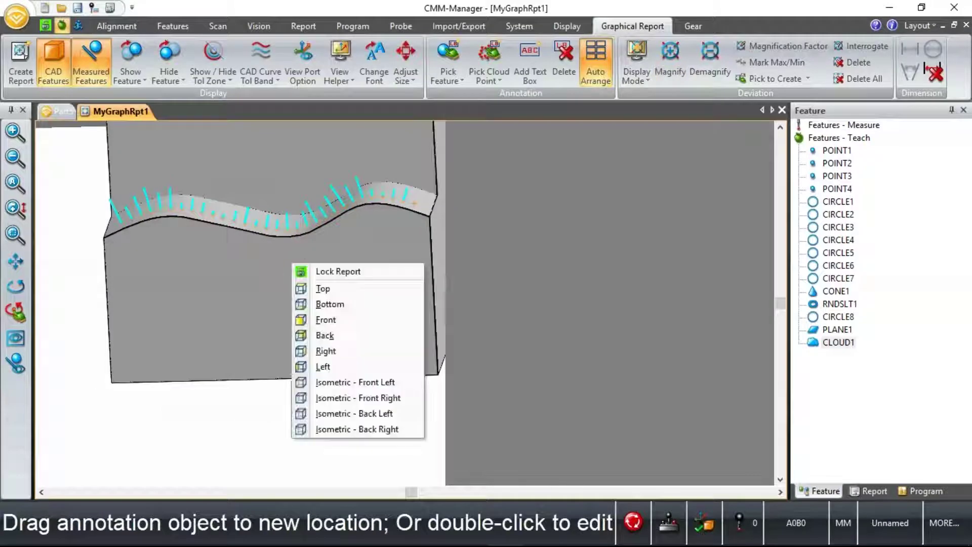
pyautogui.click(330, 336)
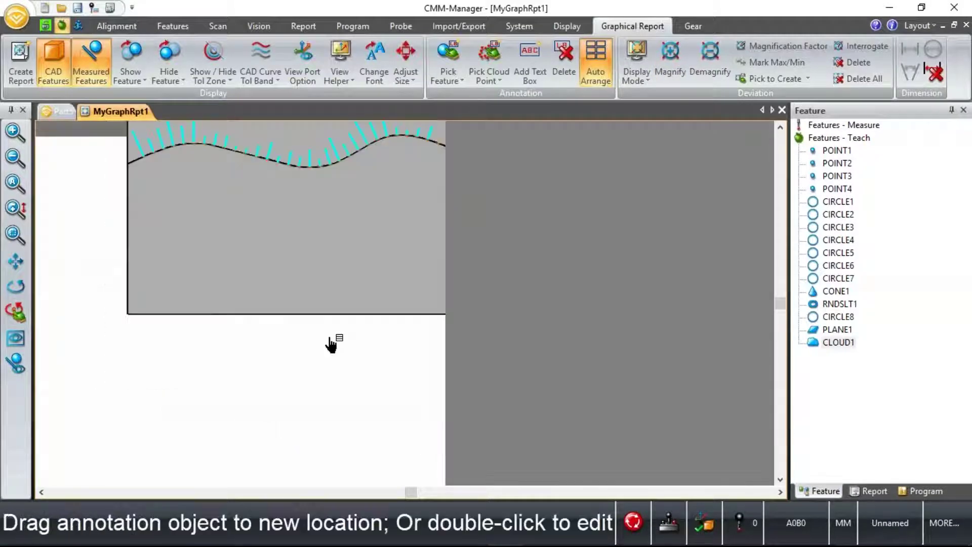
pyautogui.moveTo(342, 261)
pyautogui.mouseDown(button='middle')
pyautogui.moveTo(243, 404)
pyautogui.moveTo(276, 427)
pyautogui.mouseUp(button='middle')
# Mark the max 0.101 and min -0.001 deviations and list the report templates.
pyautogui.scroll(1, 282, 350)
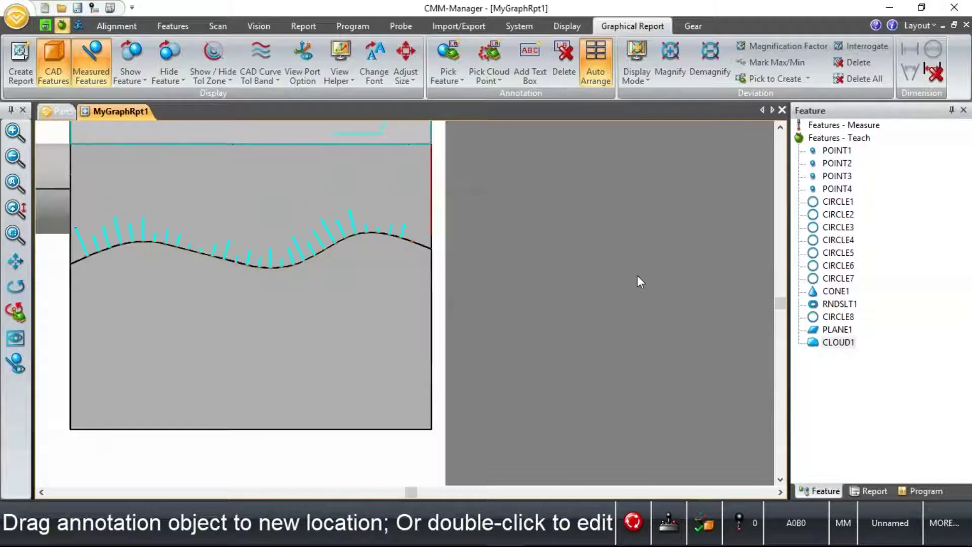
pyautogui.click(769, 62)
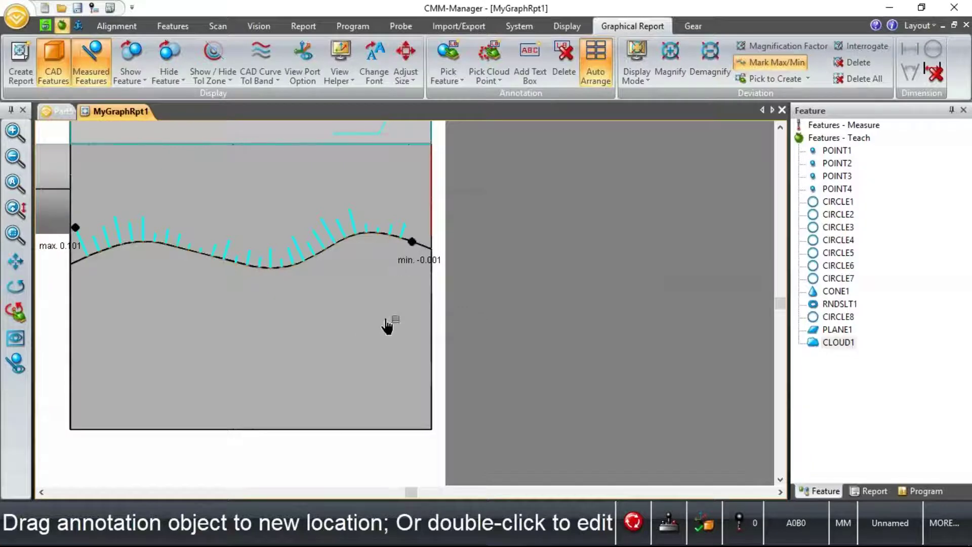
pyautogui.click(870, 490)
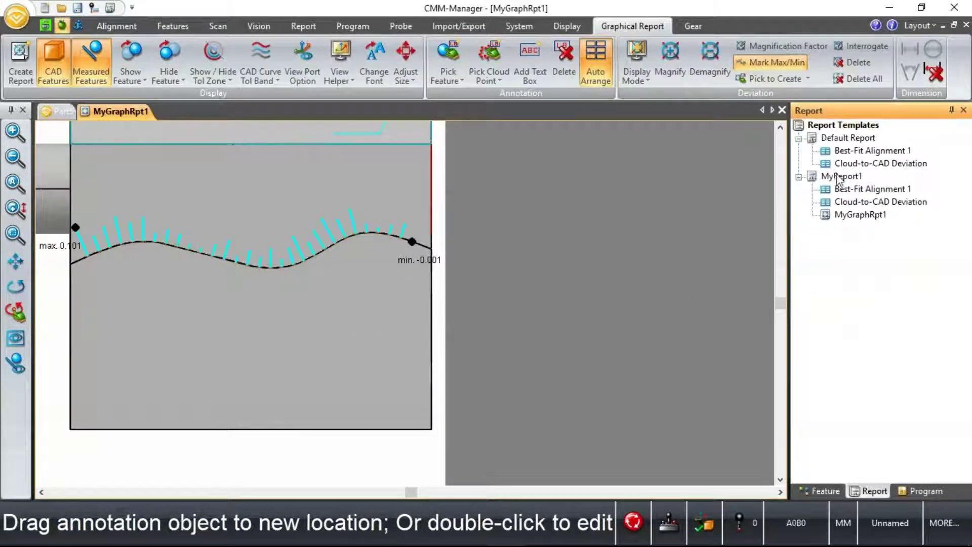
# Move MyGraphRpt1 to the top of MyReport1, then go back to the Part5 model view.
pyautogui.doubleClick(839, 177)
pyautogui.click(856, 218)
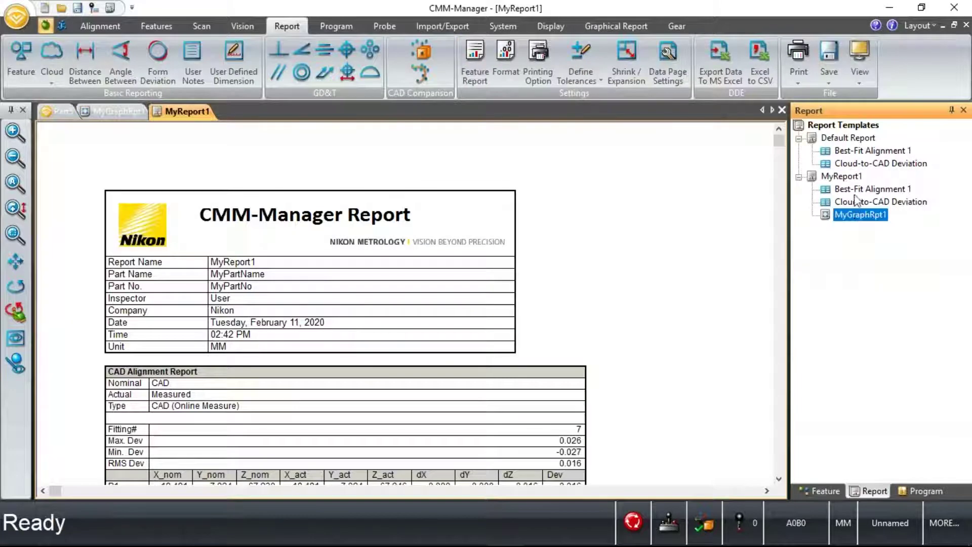
pyautogui.moveTo(855, 197); pyautogui.dragTo(855, 189)
pyautogui.scroll(-5, 618, 289)
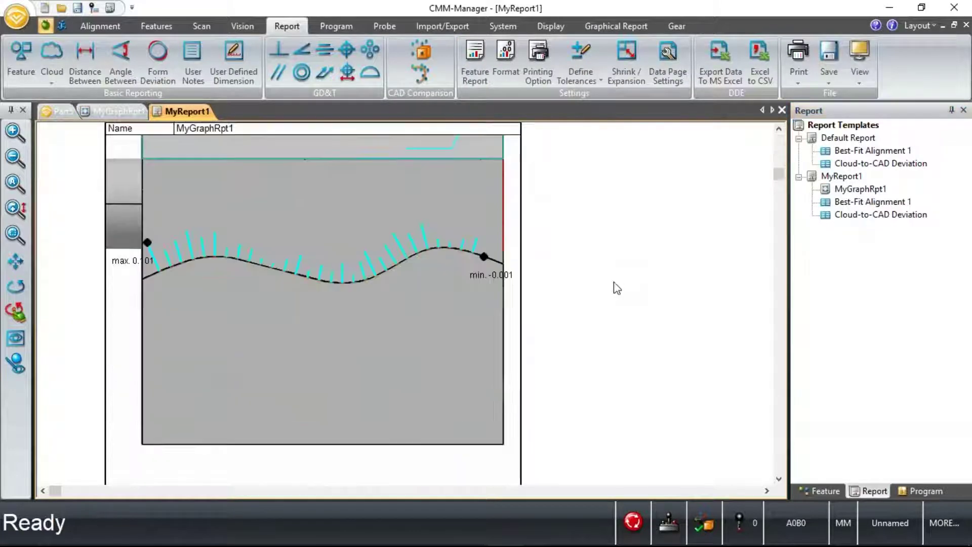
pyautogui.scroll(-10, 608, 299)
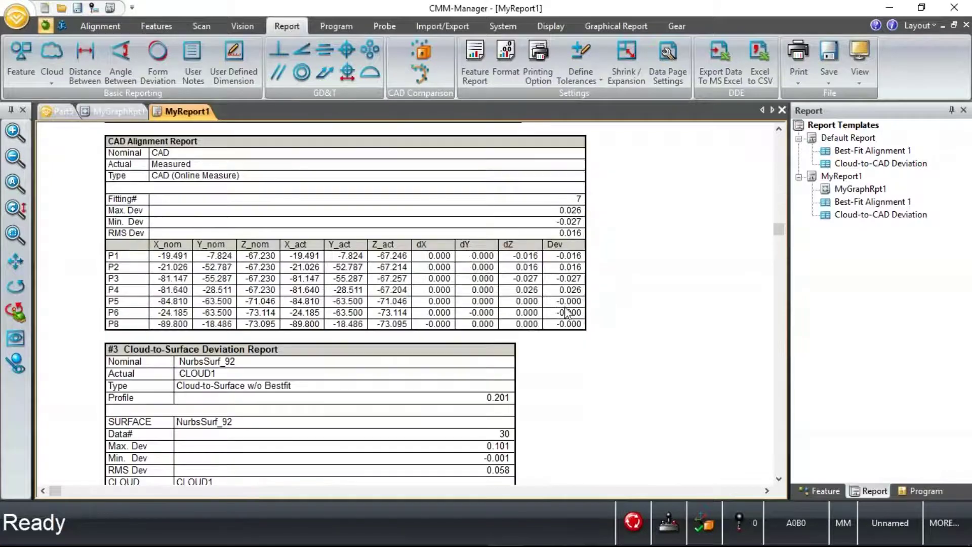
pyautogui.scroll(15, 358, 317)
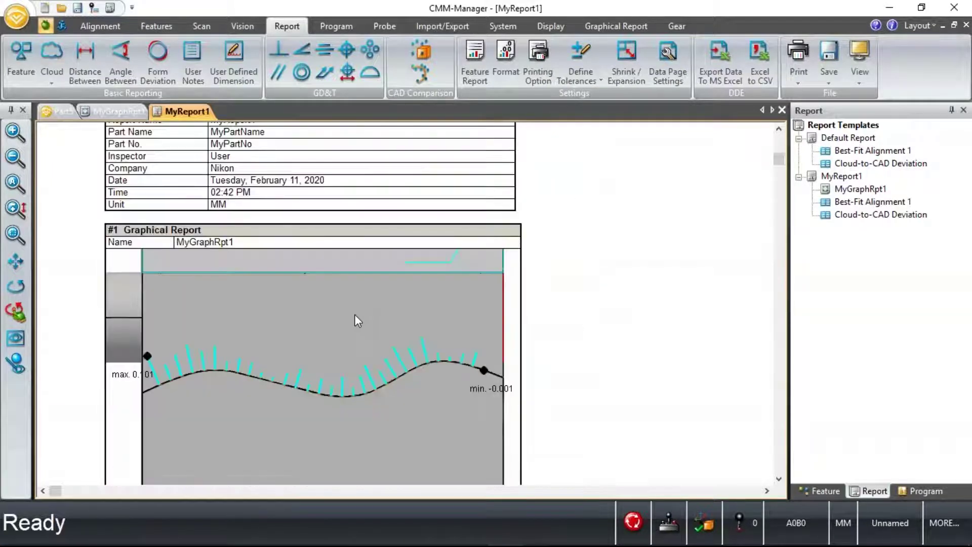
pyautogui.click(63, 111)
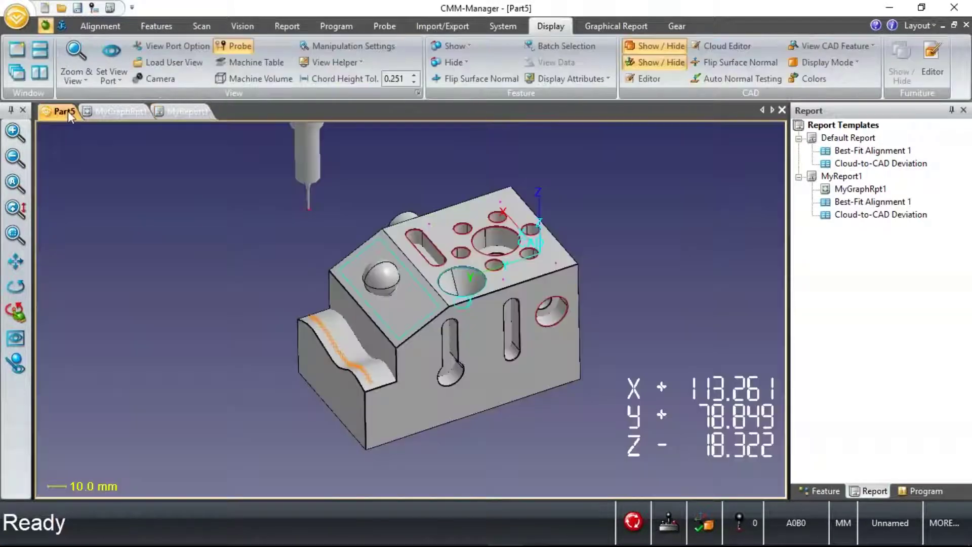
# Create Feature tolerance reports for the ten selected features, CIRCLE1 through CIRCLE8 plus CONE1 and RNDSLT1.
pyautogui.click(910, 490)
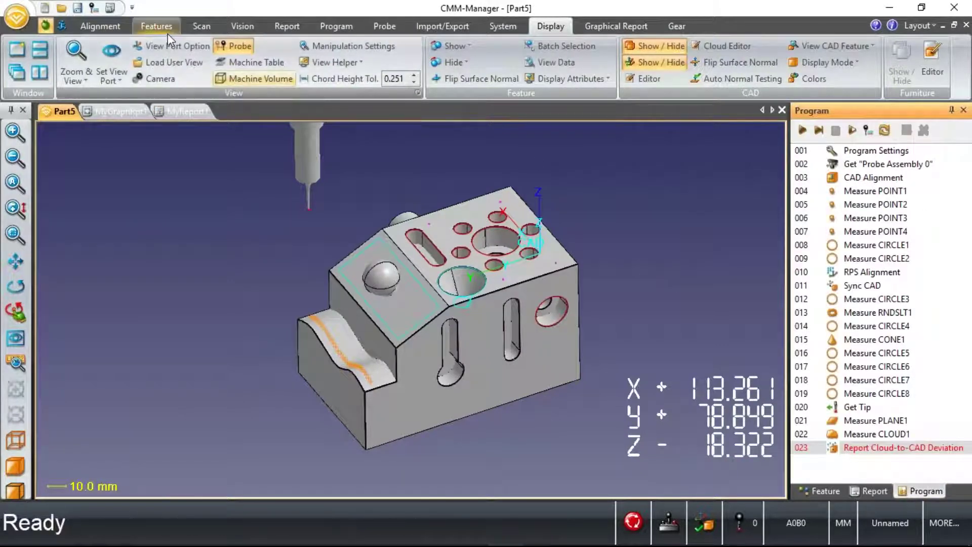
pyautogui.click(292, 28)
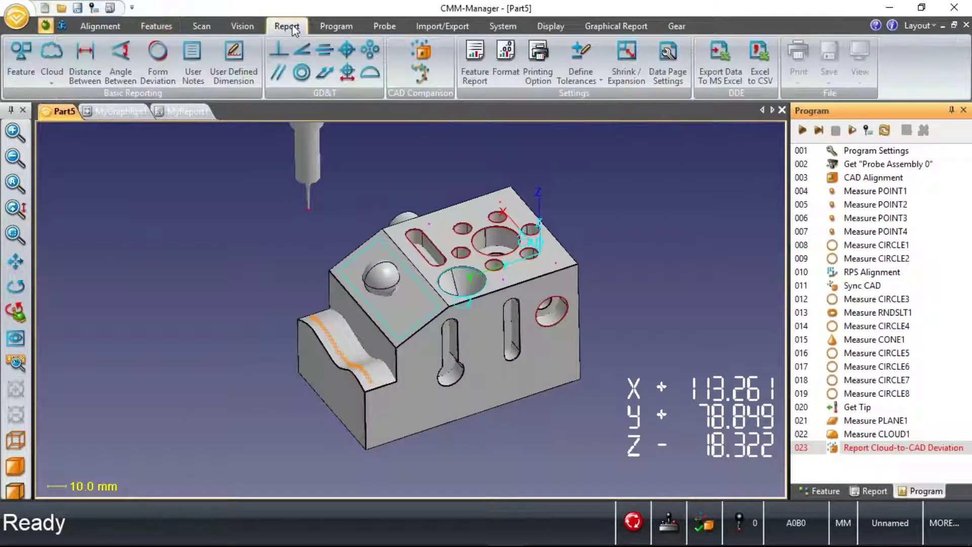
pyautogui.click(21, 59)
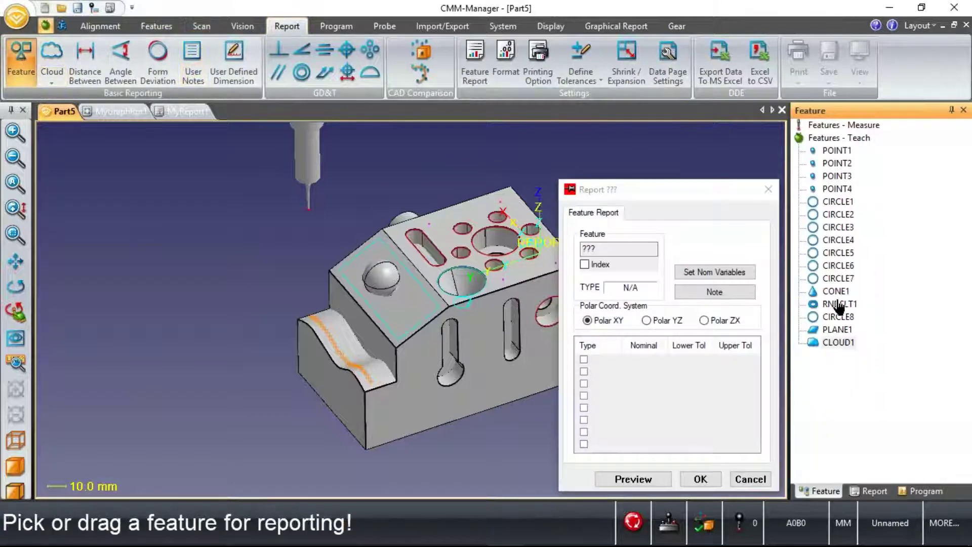
pyautogui.click(836, 204)
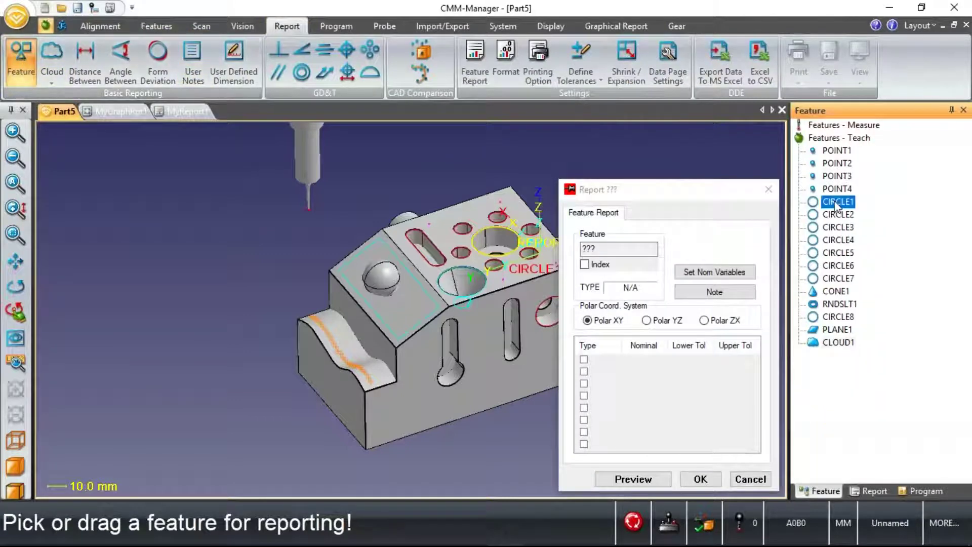
pyautogui.keyDown('shift'); pyautogui.click(838, 317); pyautogui.keyUp('shift')
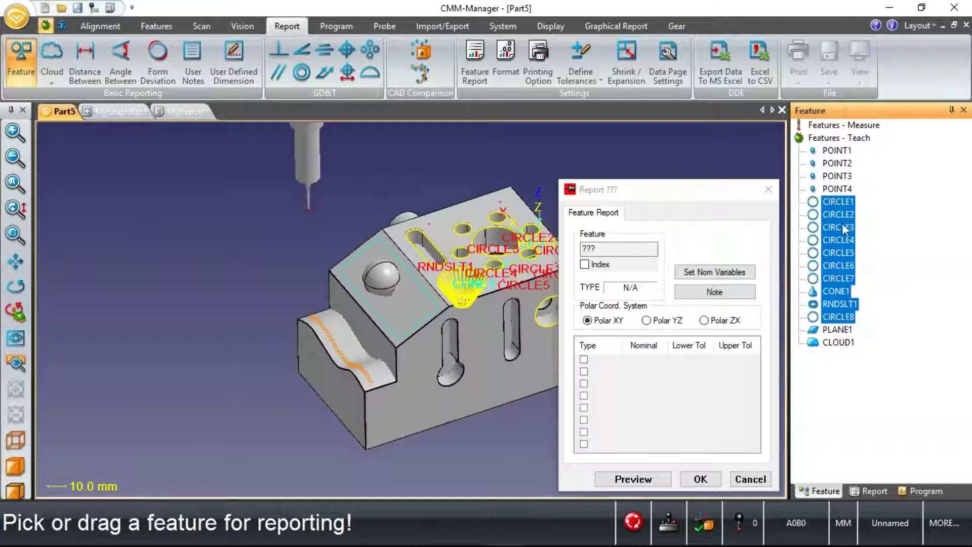
pyautogui.moveTo(843, 248); pyautogui.dragTo(620, 249)
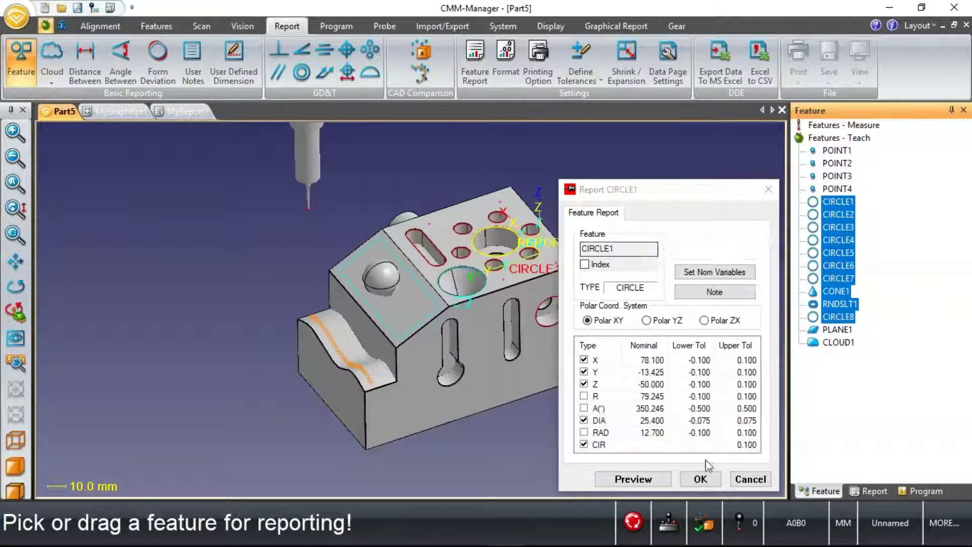
pyautogui.click(704, 479)
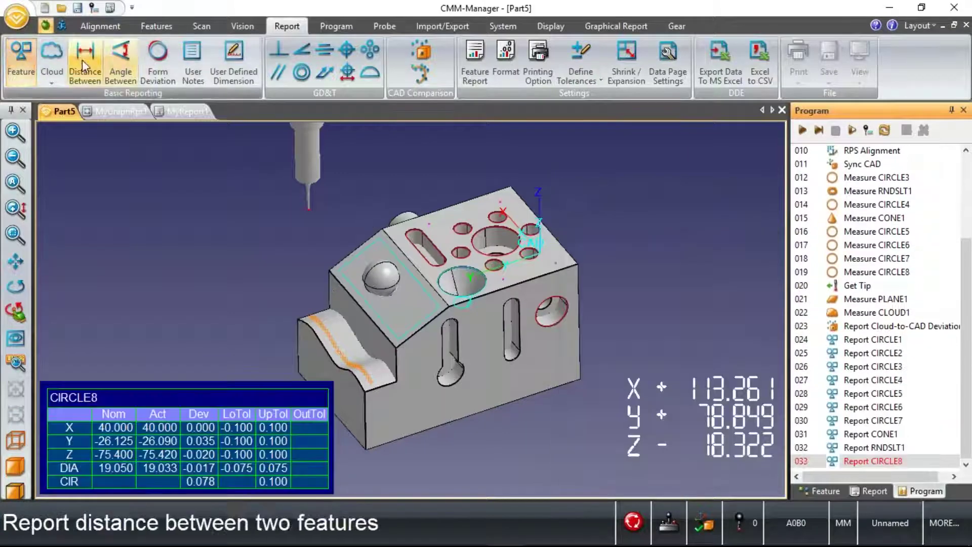
# Start an Angle Between report from PLANE1 to the XY Plane.
pyautogui.click(120, 63)
pyautogui.click(362, 261)
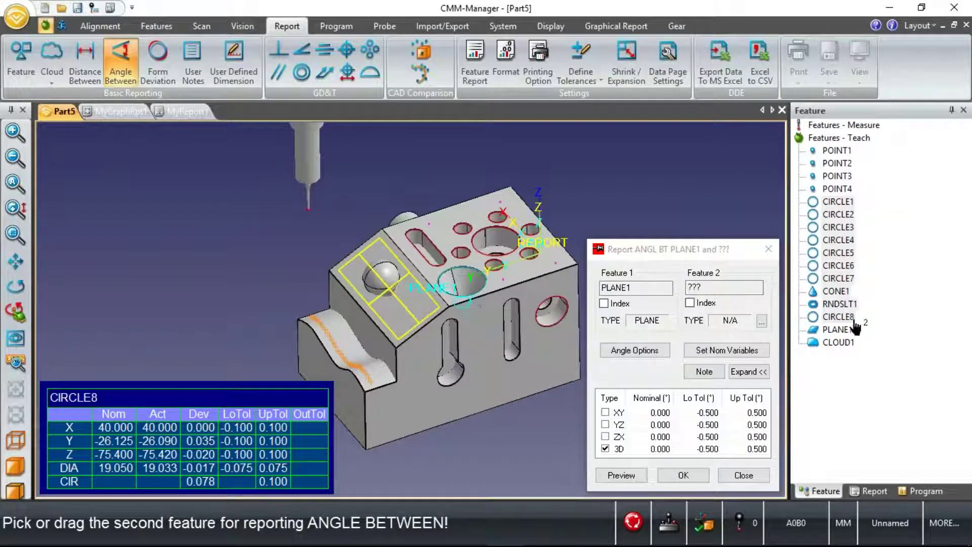
pyautogui.click(762, 321)
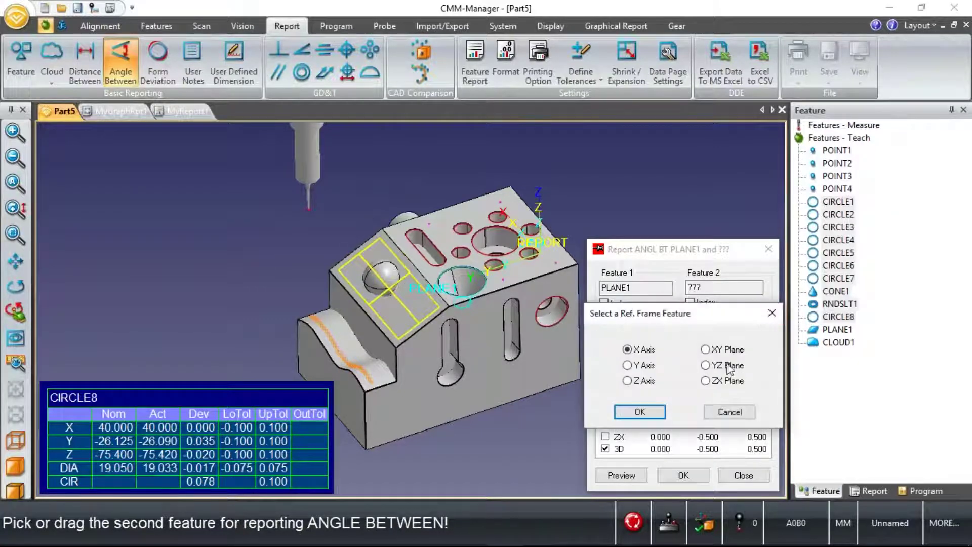
pyautogui.click(645, 414)
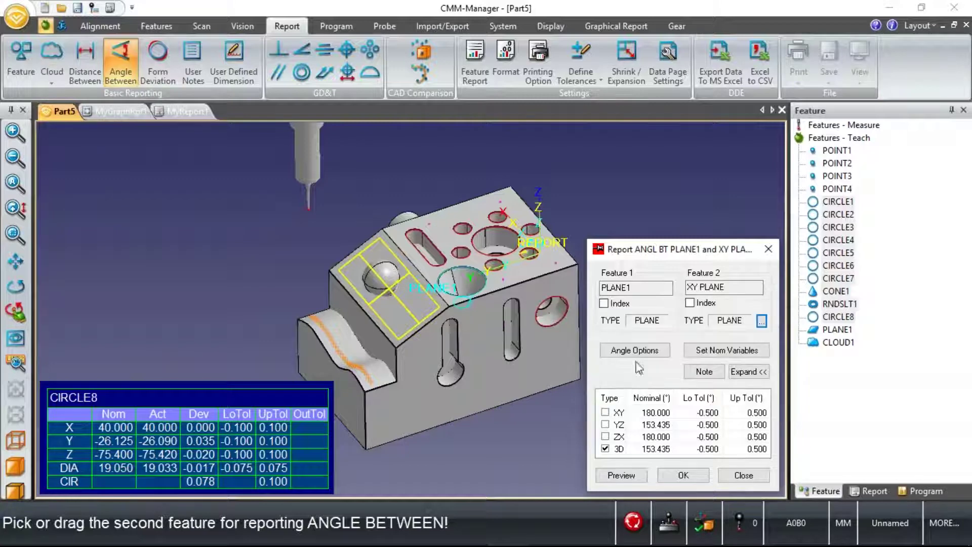
# Choose the acute 26.494° angle interpretation and add the angle report to the program.
pyautogui.click(635, 351)
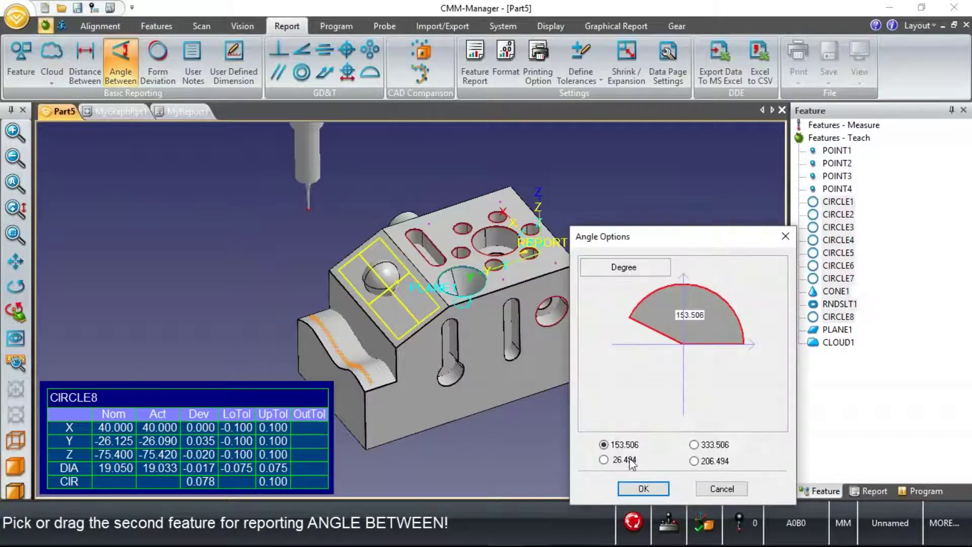
pyautogui.click(604, 459)
pyautogui.click(694, 461)
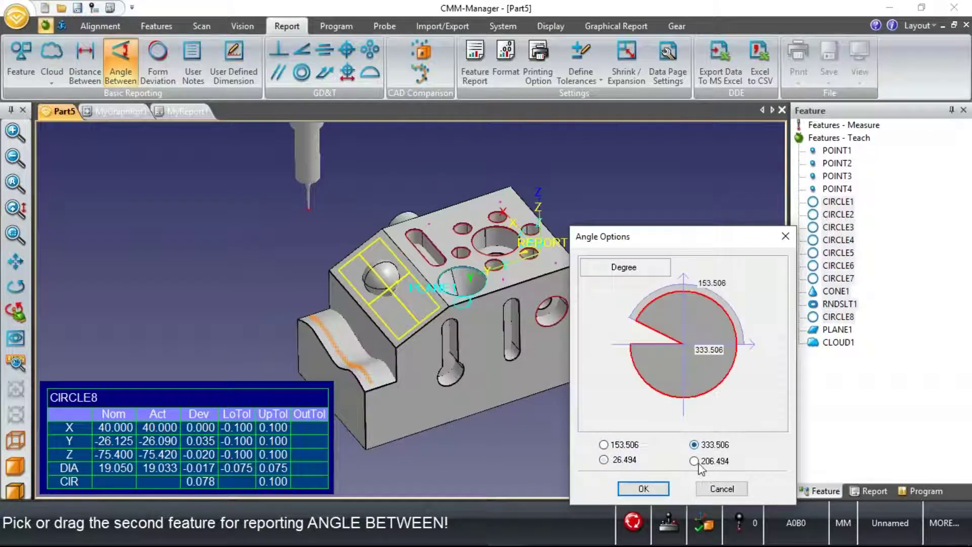
pyautogui.click(604, 444)
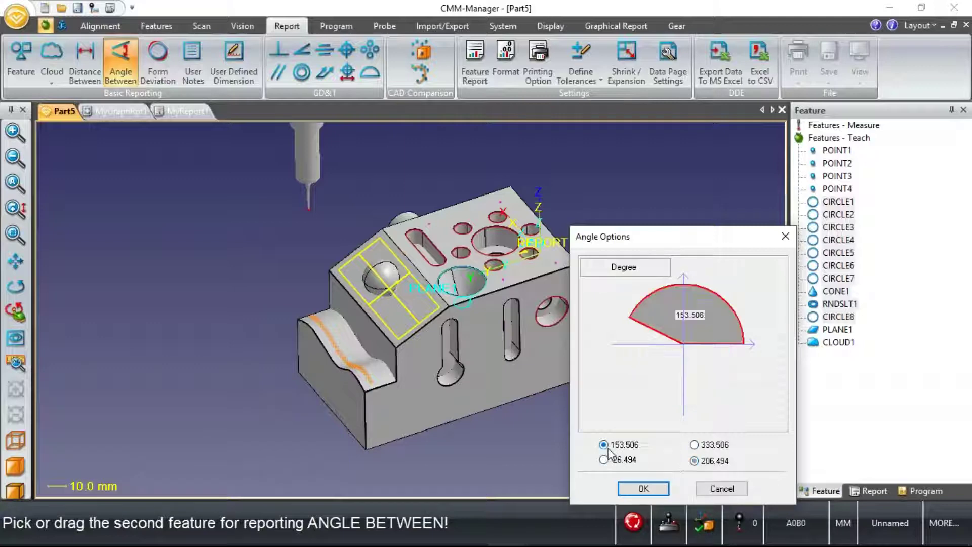
pyautogui.click(604, 459)
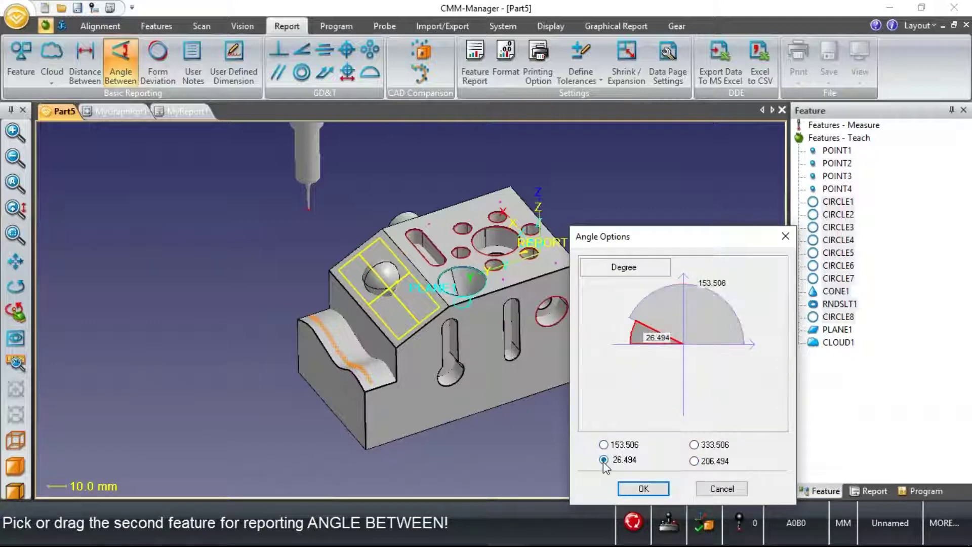
pyautogui.click(643, 489)
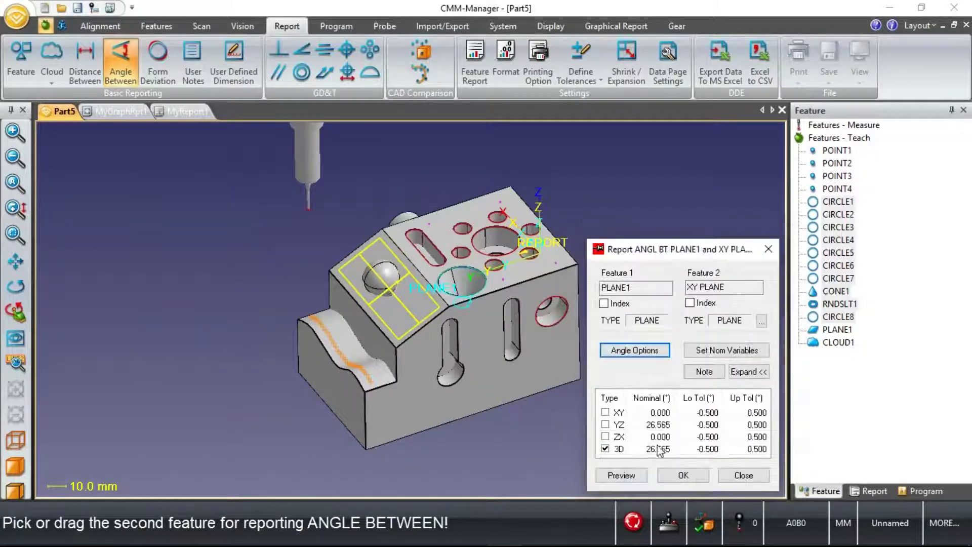
pyautogui.click(674, 474)
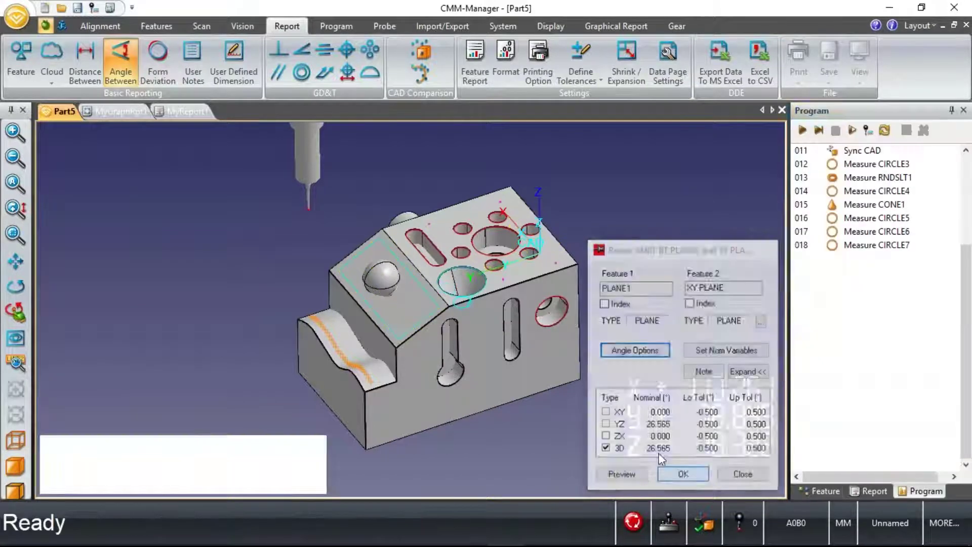
# Drag the CIRCLE1 through PLANE1-to-XY-plane angle report entries into MyReport1.
pyautogui.click(869, 491)
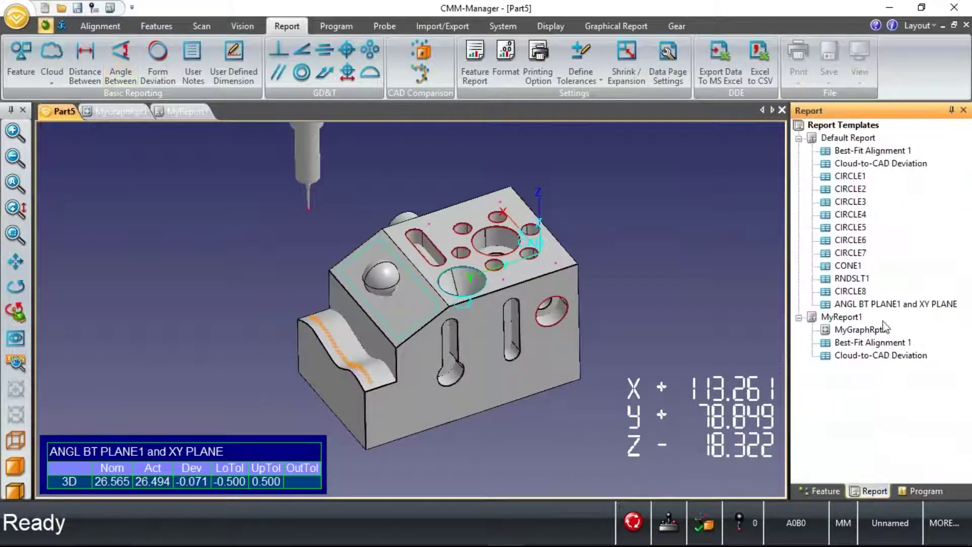
pyautogui.click(854, 178)
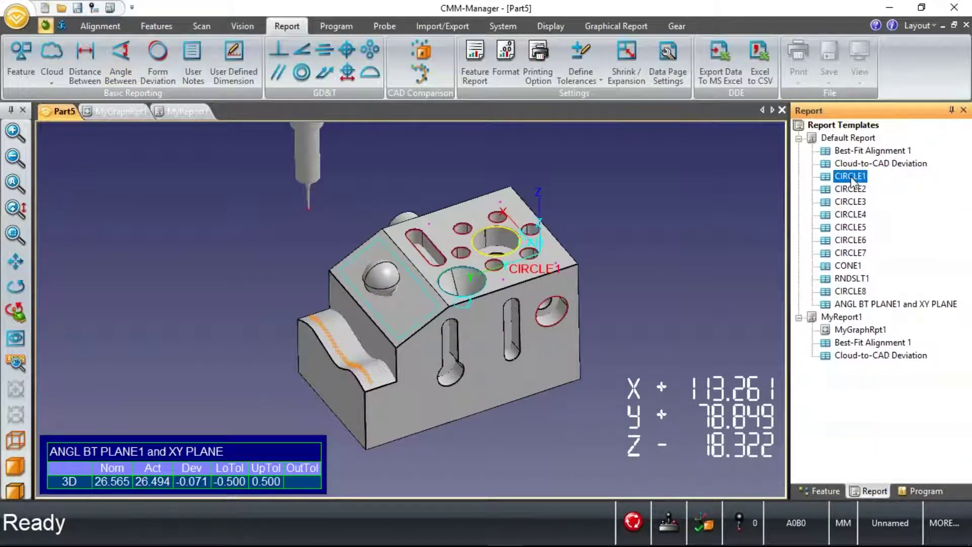
pyautogui.keyDown('shift'); pyautogui.click(855, 305); pyautogui.keyUp('shift')
pyautogui.moveTo(852, 174); pyautogui.dragTo(866, 343)
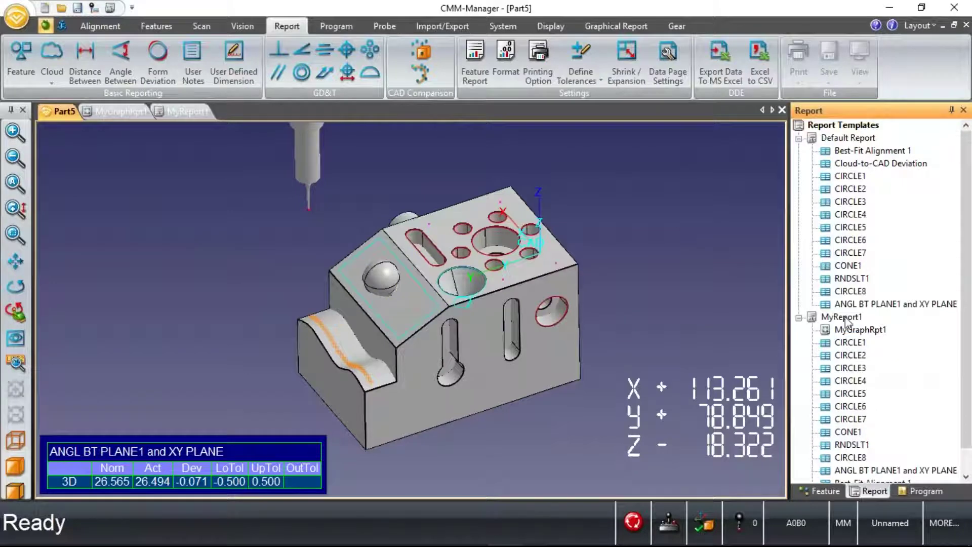
# Open MyReport1 and scroll through its new tolerance tables.
pyautogui.doubleClick(845, 318)
pyautogui.scroll(-10, 673, 278)
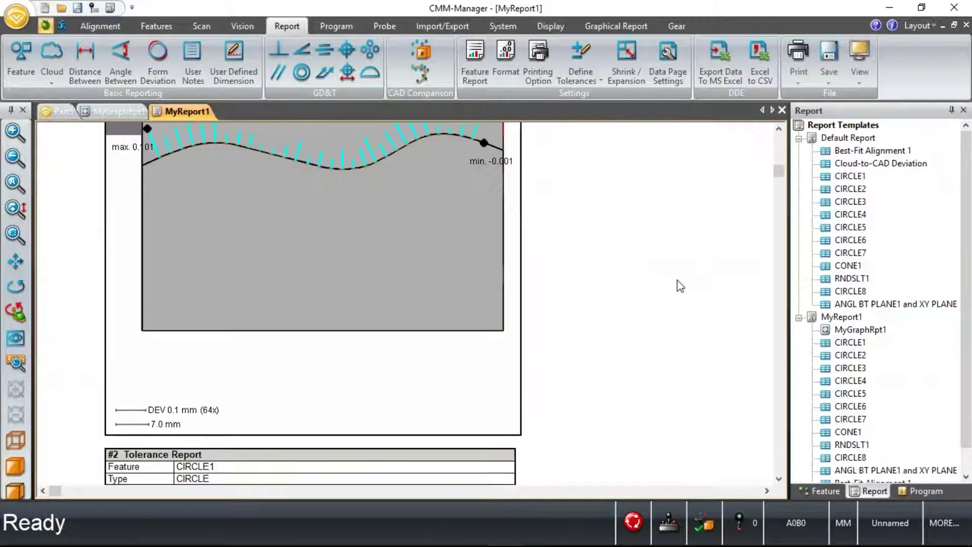
pyautogui.scroll(-15, 680, 286)
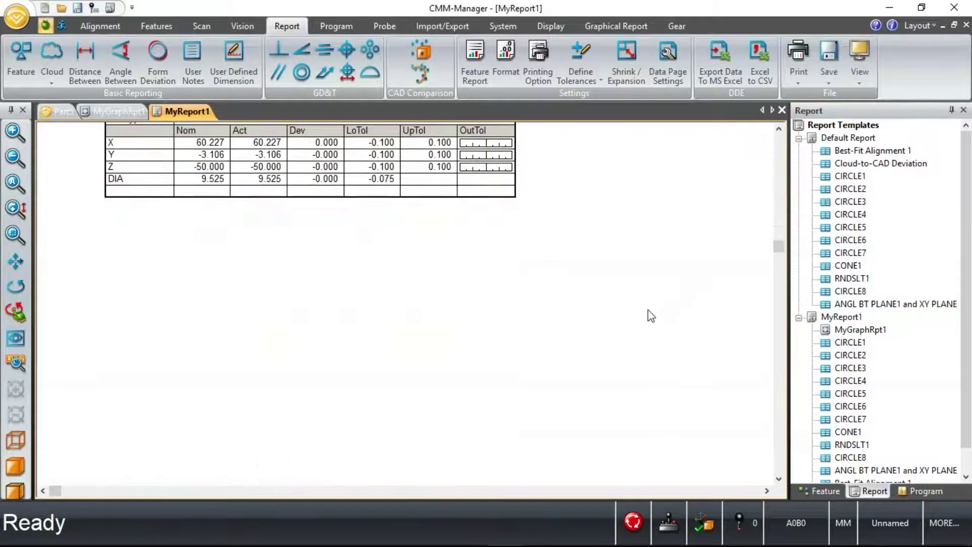